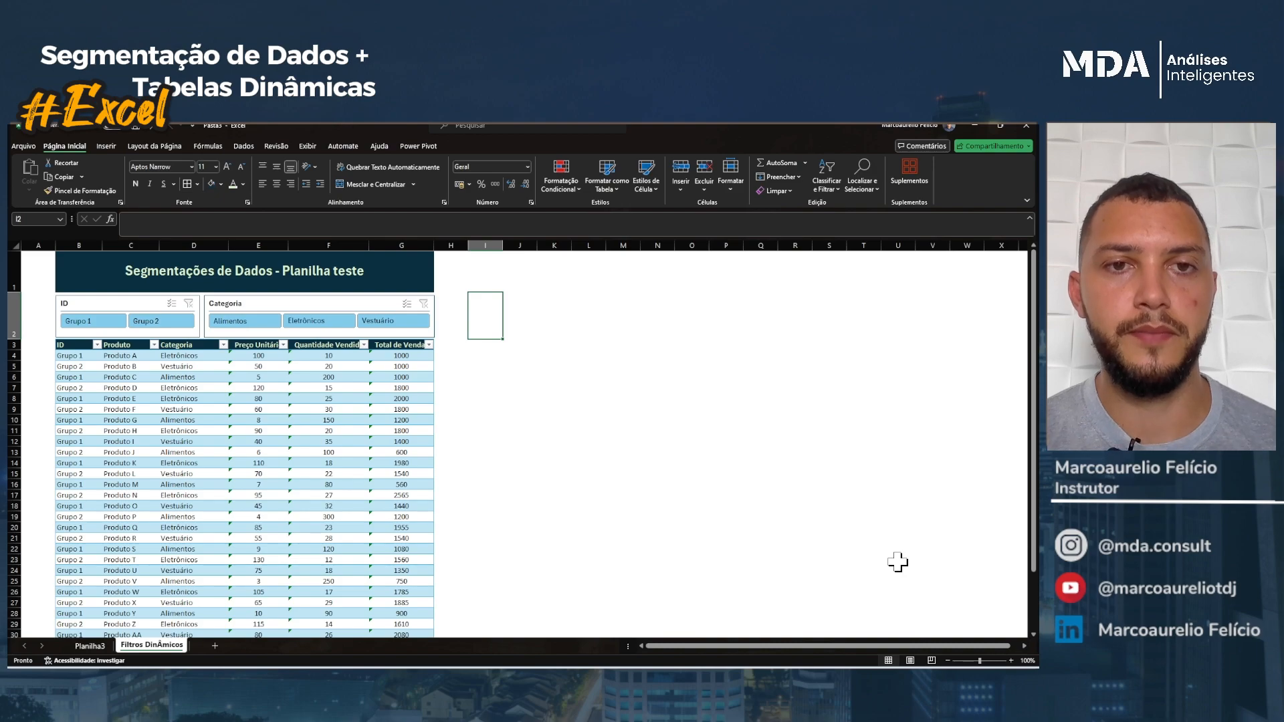
# Create a pivot table from the whole data table on a new worksheet, with Categoria as rows and the count of ID as values.
pyautogui.click(71, 345)
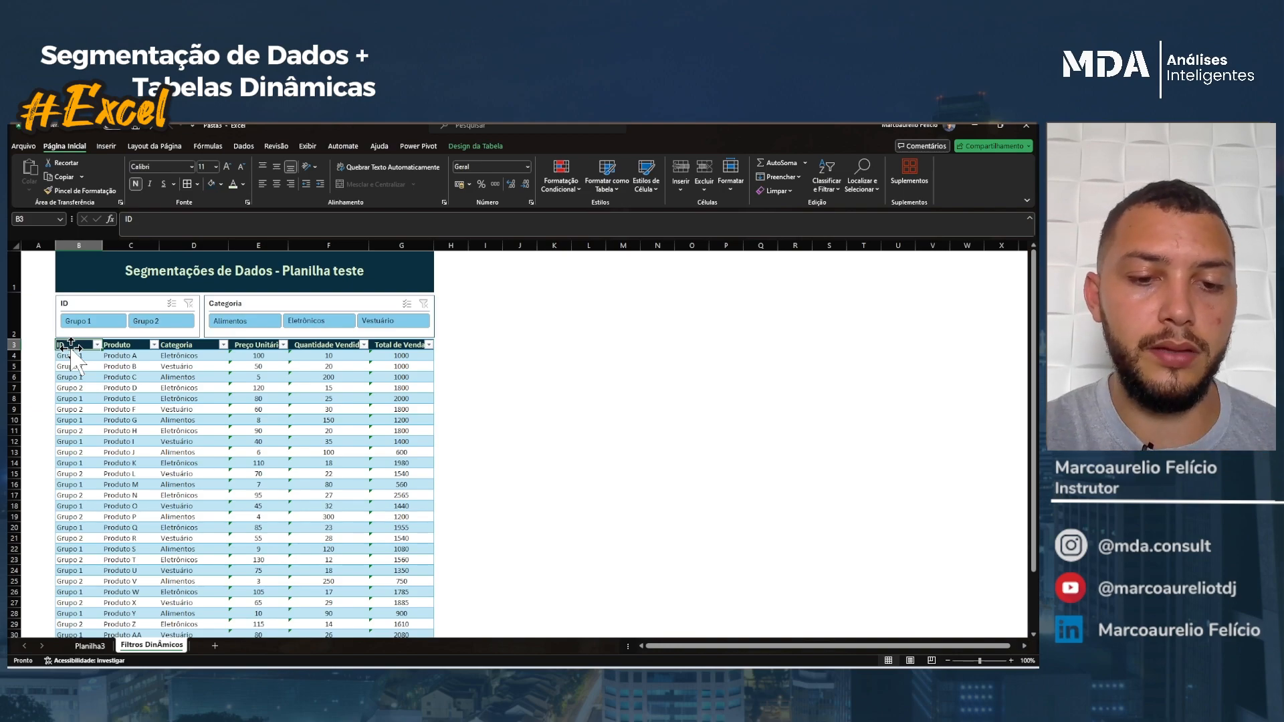
pyautogui.hotkey('ctrl', 'shift', 'Right')
pyautogui.hotkey('ctrl', 'shift', 'Down')
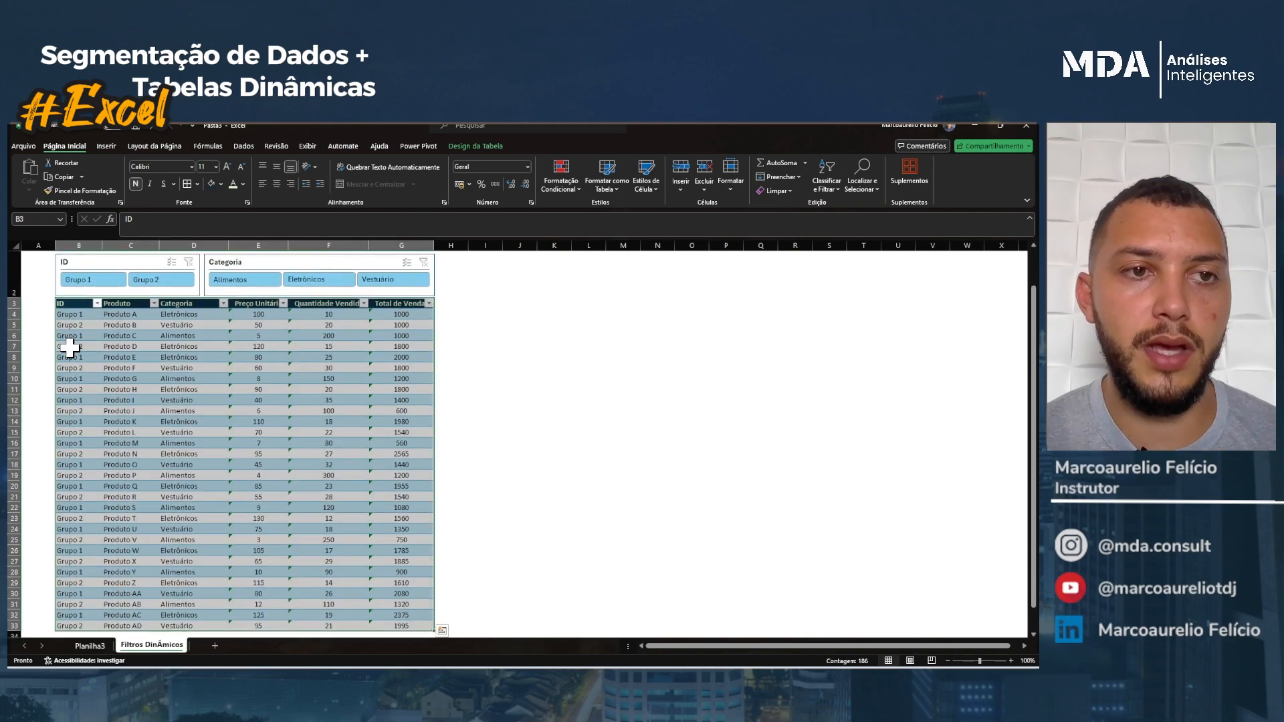
pyautogui.click(114, 147)
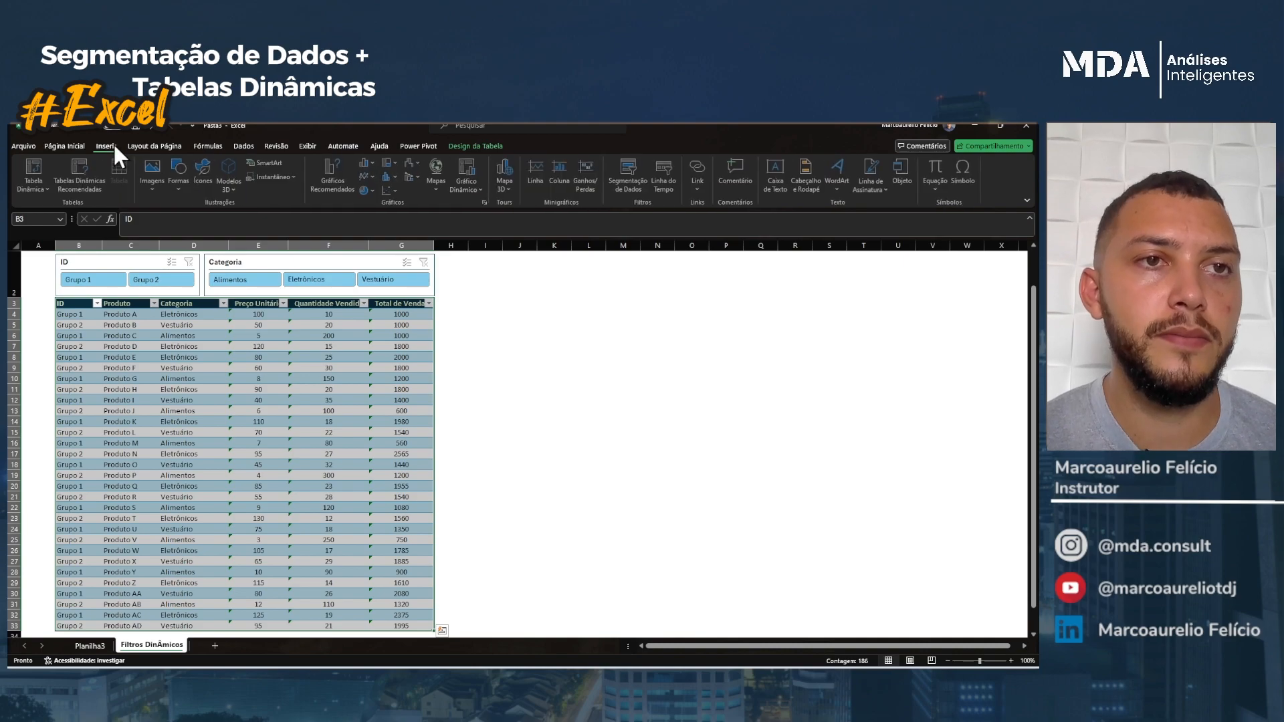
pyautogui.click(45, 167)
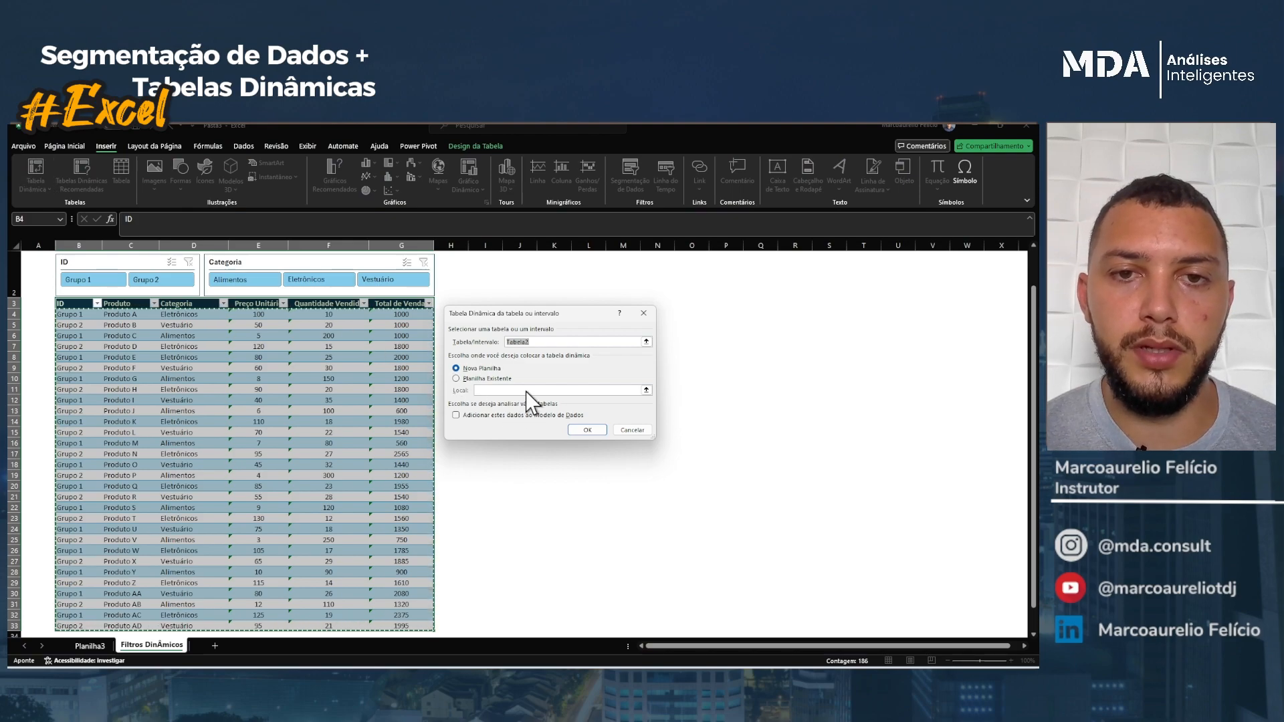
pyautogui.click(595, 431)
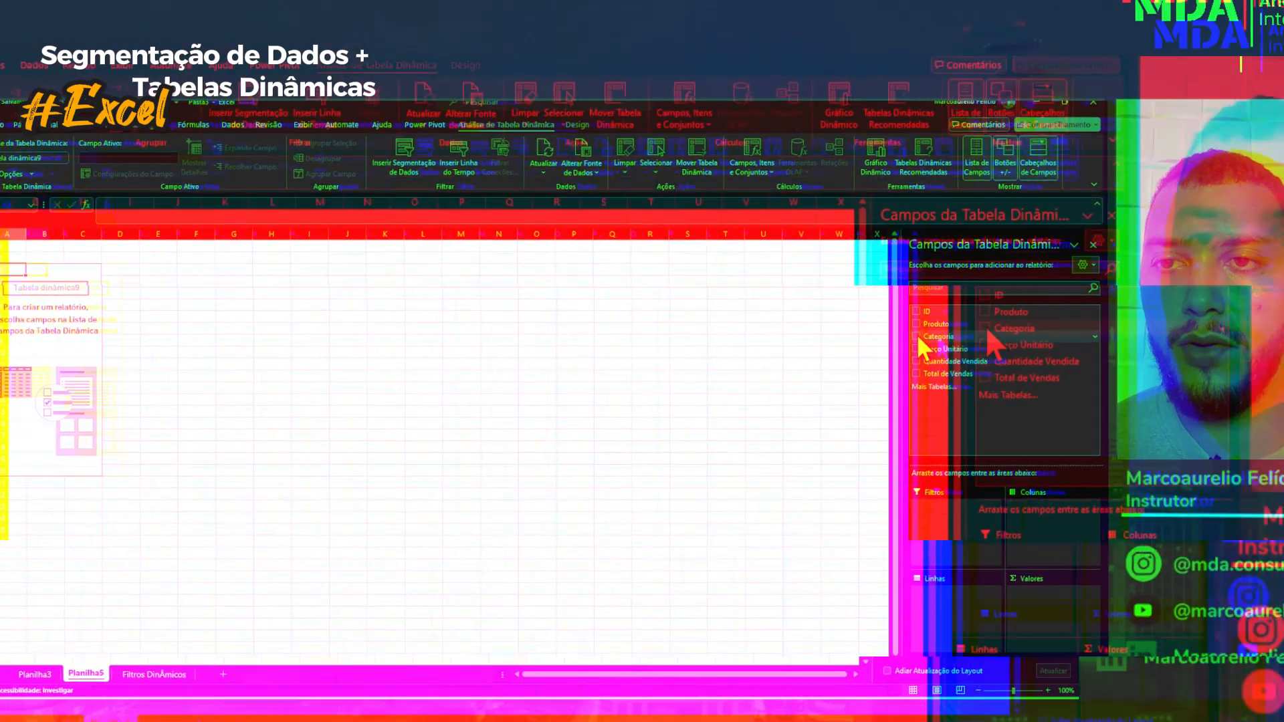
pyautogui.click(863, 337)
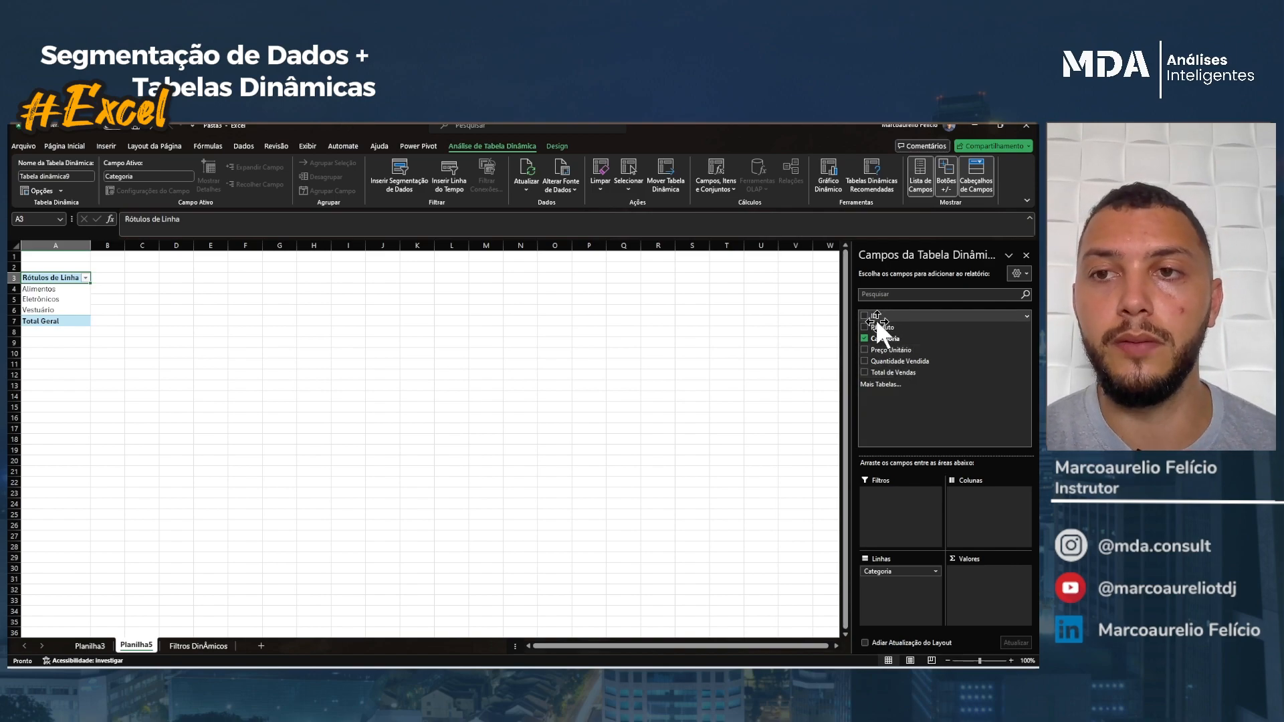
pyautogui.moveTo(878, 314); pyautogui.dragTo(989, 591)
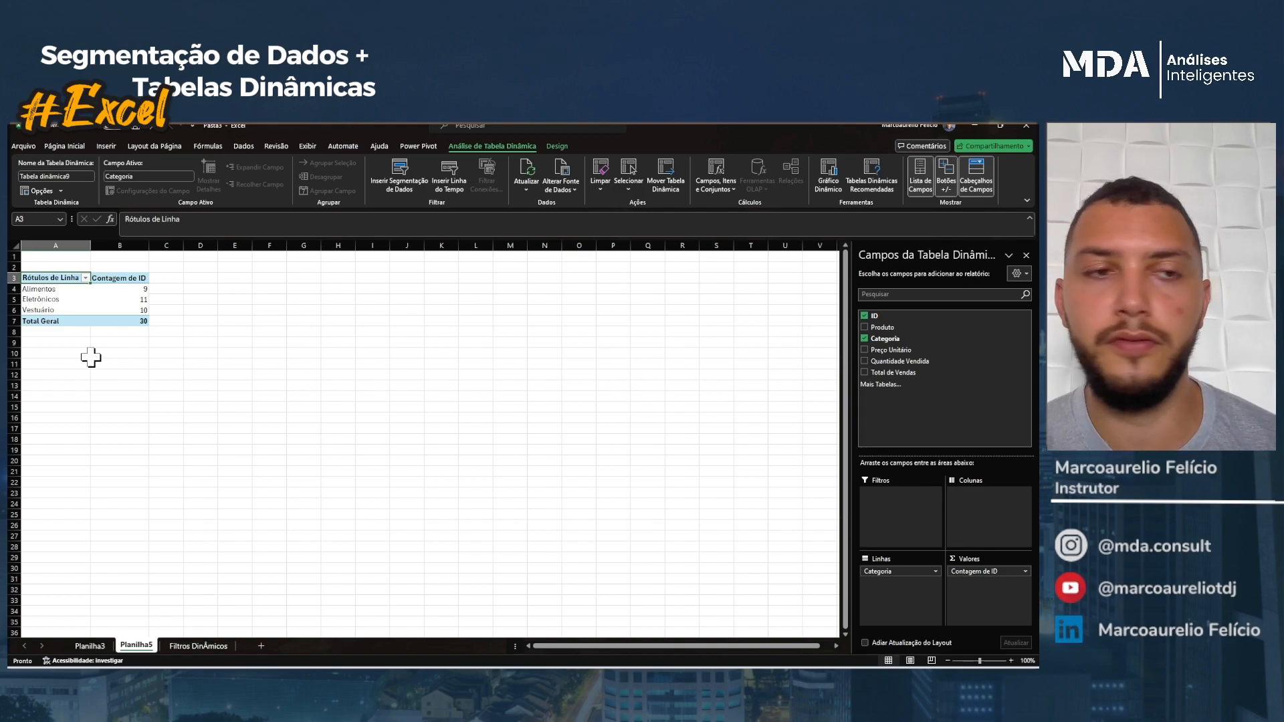
# Copy the pivot table and paste three duplicates of it in the same row, starting at D3, G3 and J3.
pyautogui.moveTo(59, 278); pyautogui.dragTo(129, 321)
pyautogui.hotkey('ctrl', 'c')
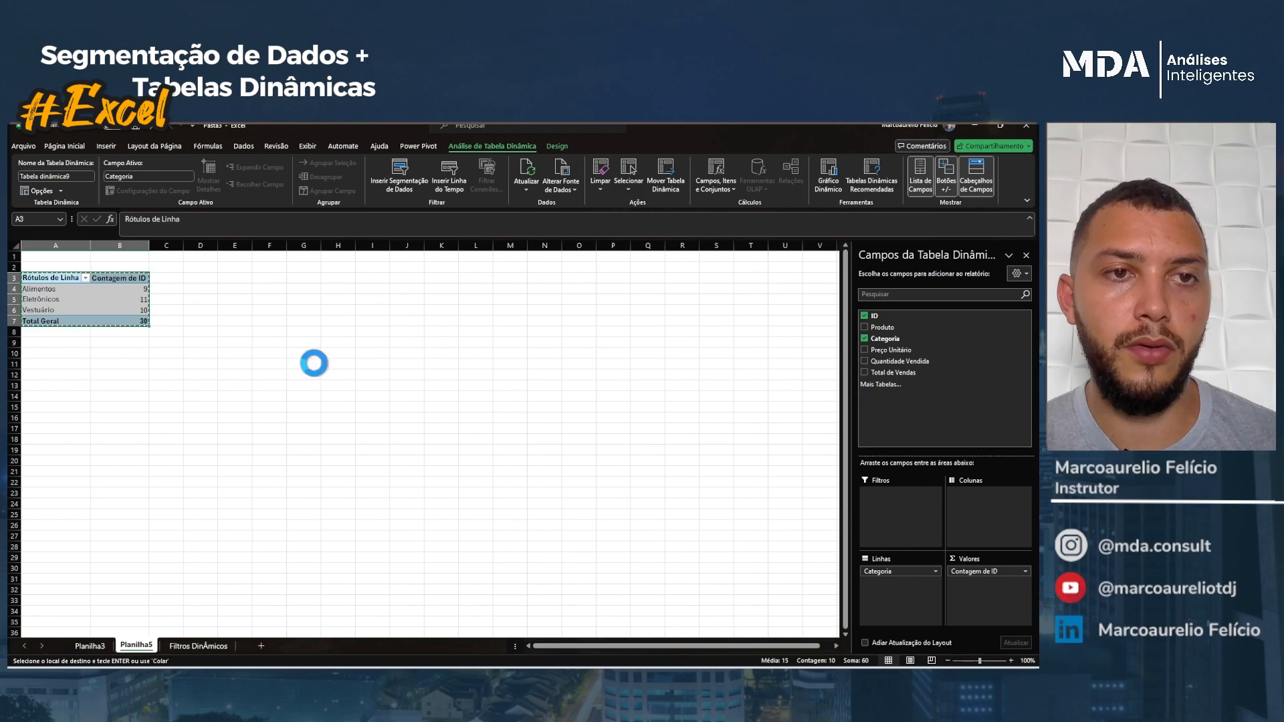
pyautogui.click(202, 279)
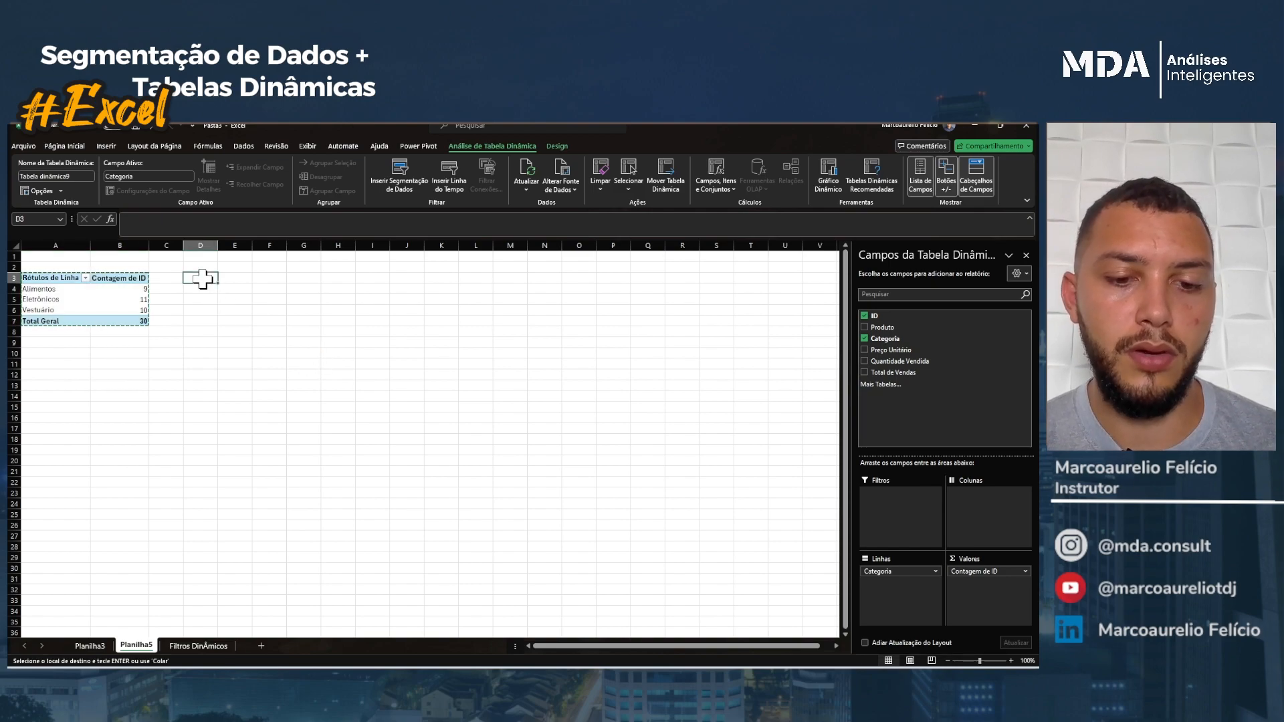
pyautogui.hotkey('ctrl', 'v')
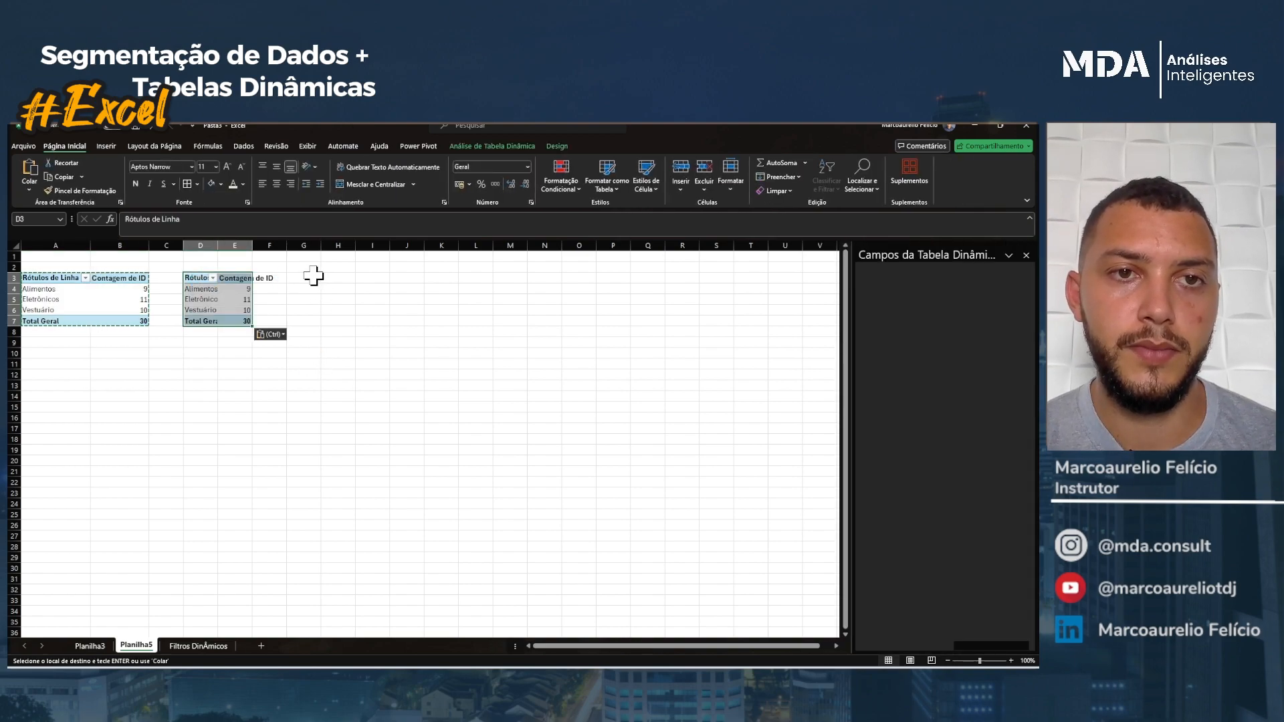
pyautogui.click(309, 278)
pyautogui.hotkey('ctrl', 'v')
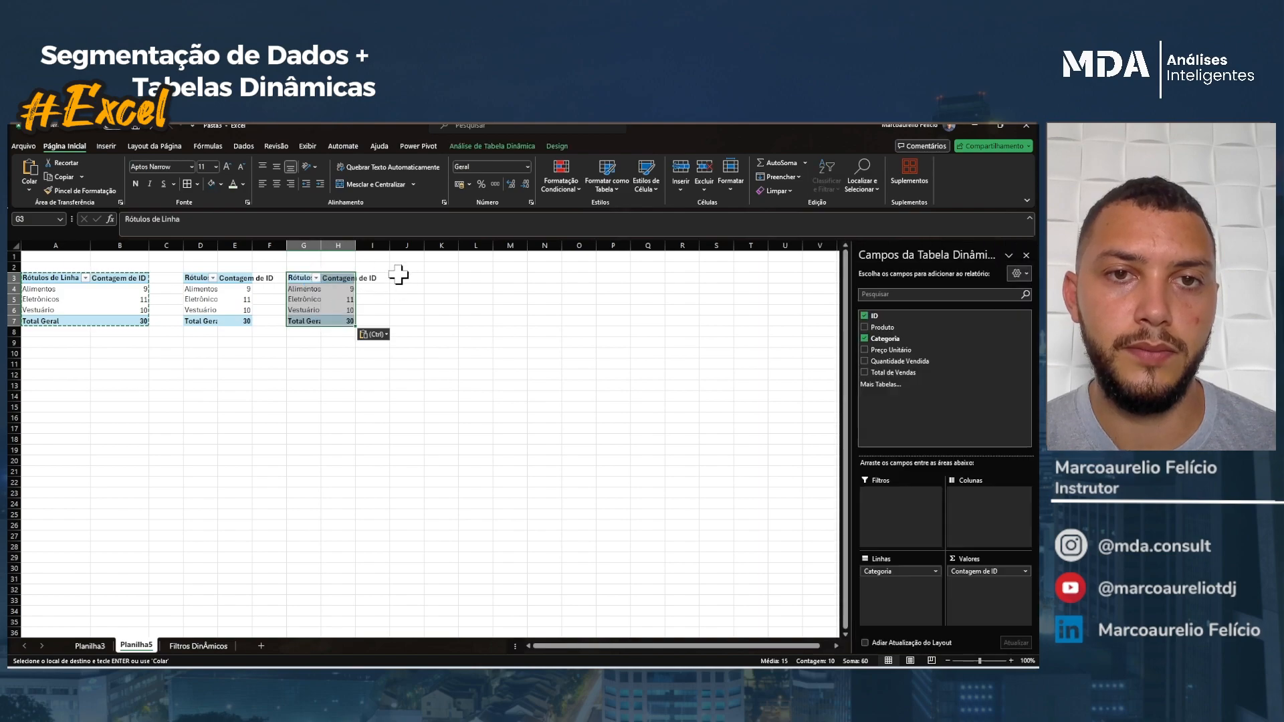
pyautogui.click(400, 276)
pyautogui.hotkey('ctrl', 'v')
# In the pivot table at D3, replace the ID field with Preço Unitário as the values field.
pyautogui.click(199, 277)
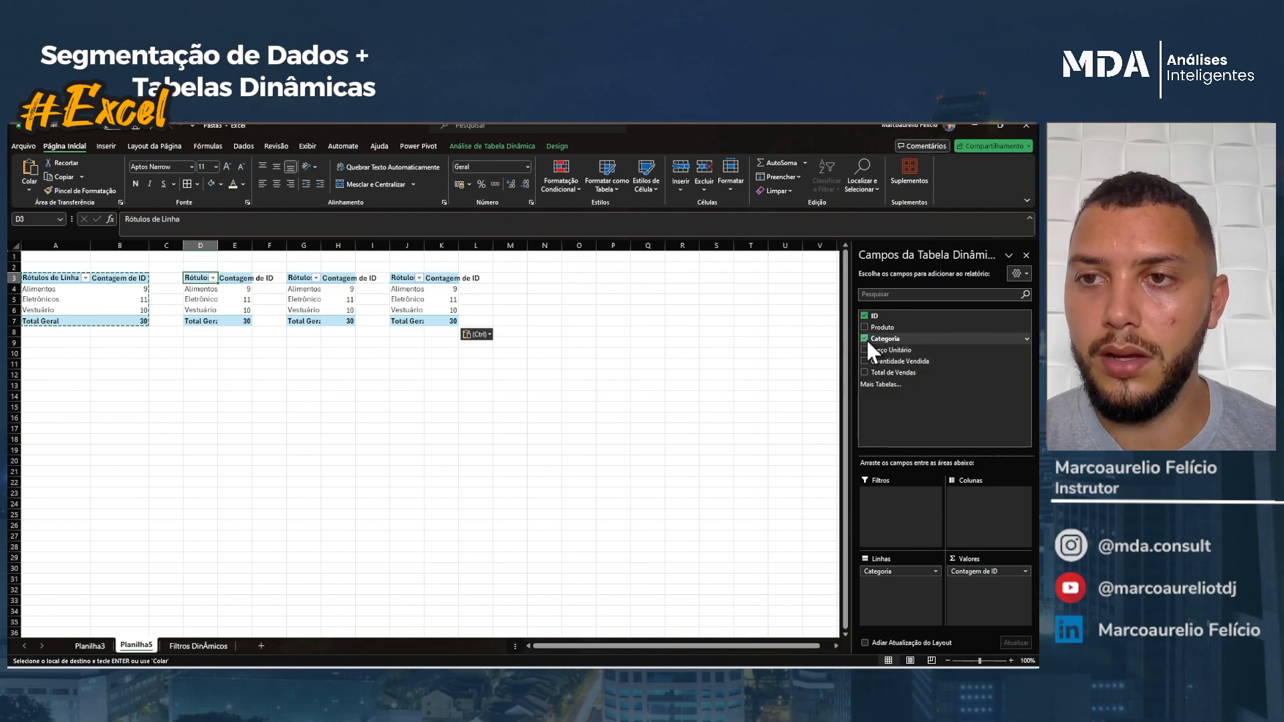
pyautogui.click(863, 316)
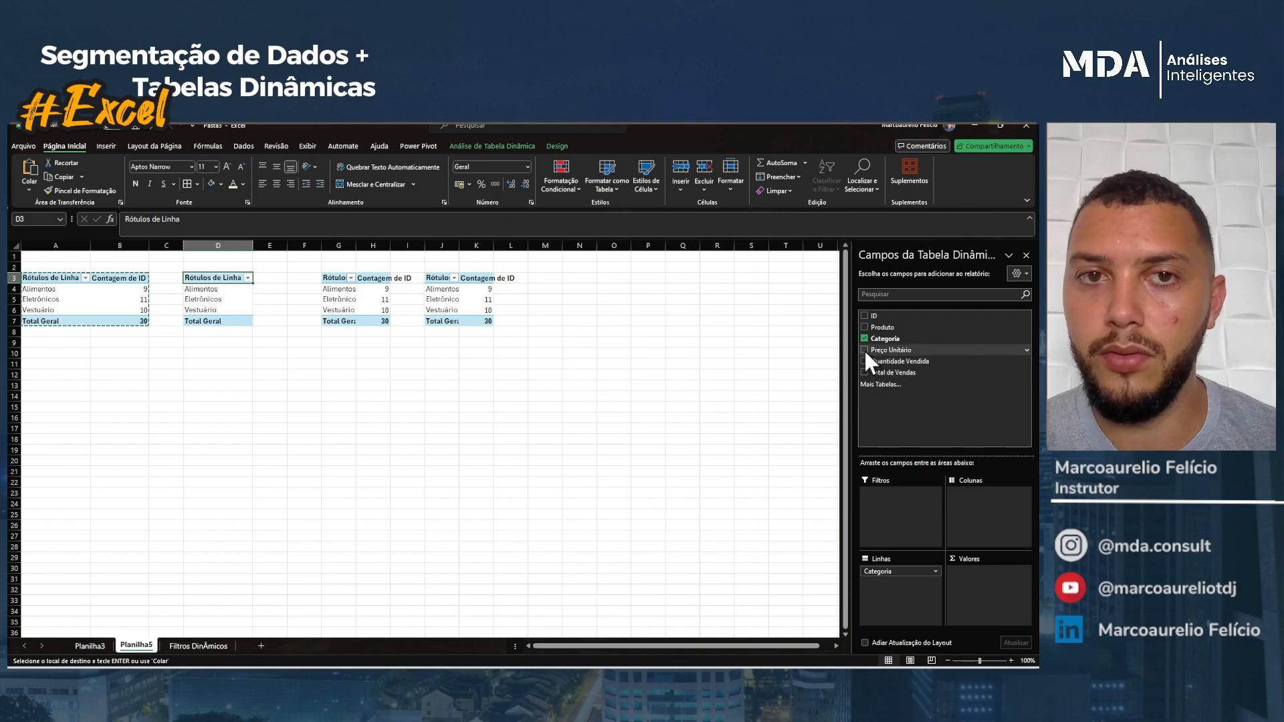
pyautogui.click(864, 350)
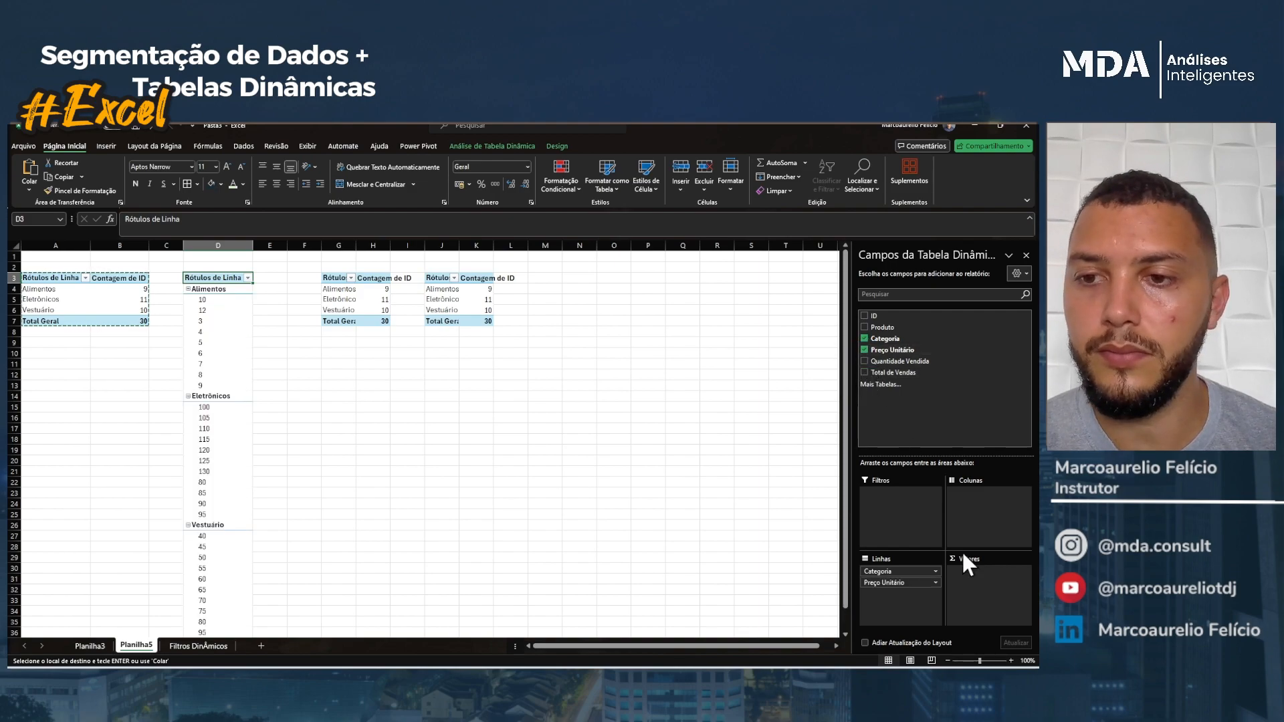
pyautogui.moveTo(908, 583); pyautogui.dragTo(981, 585)
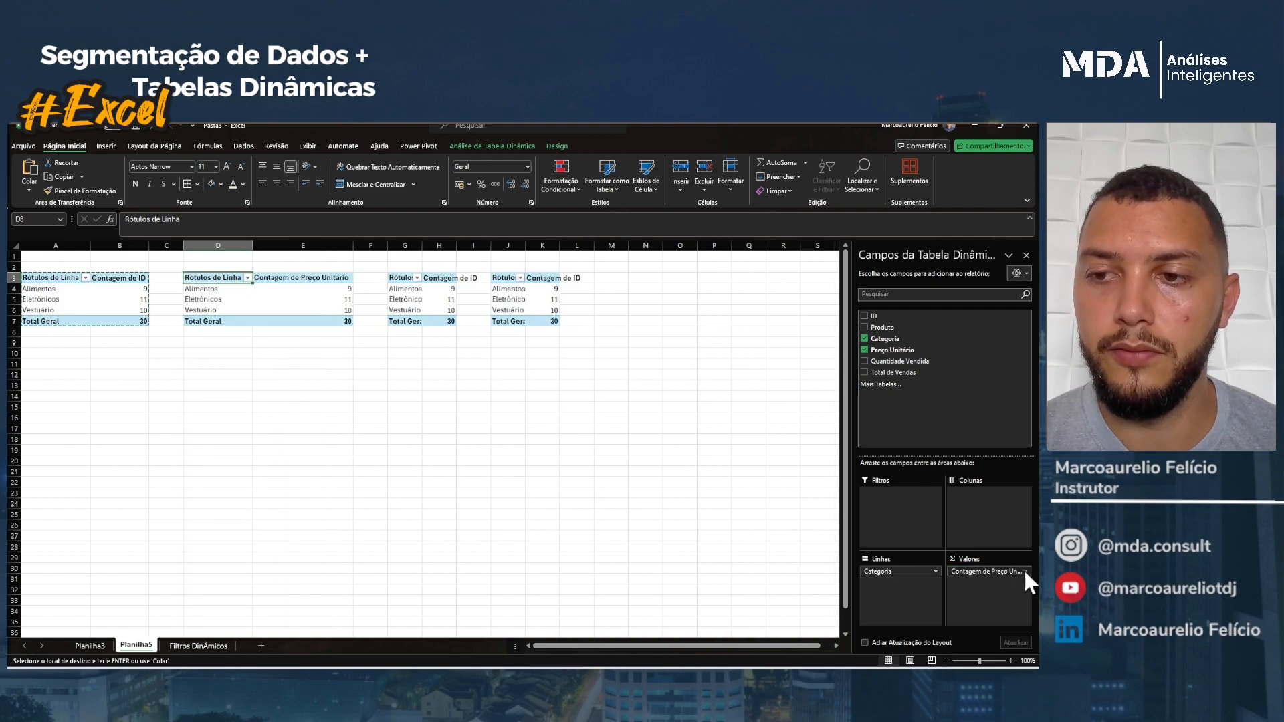
# Change the value field settings of Preço Unitário to summarize by Soma.
pyautogui.click(1024, 572)
pyautogui.click(998, 558)
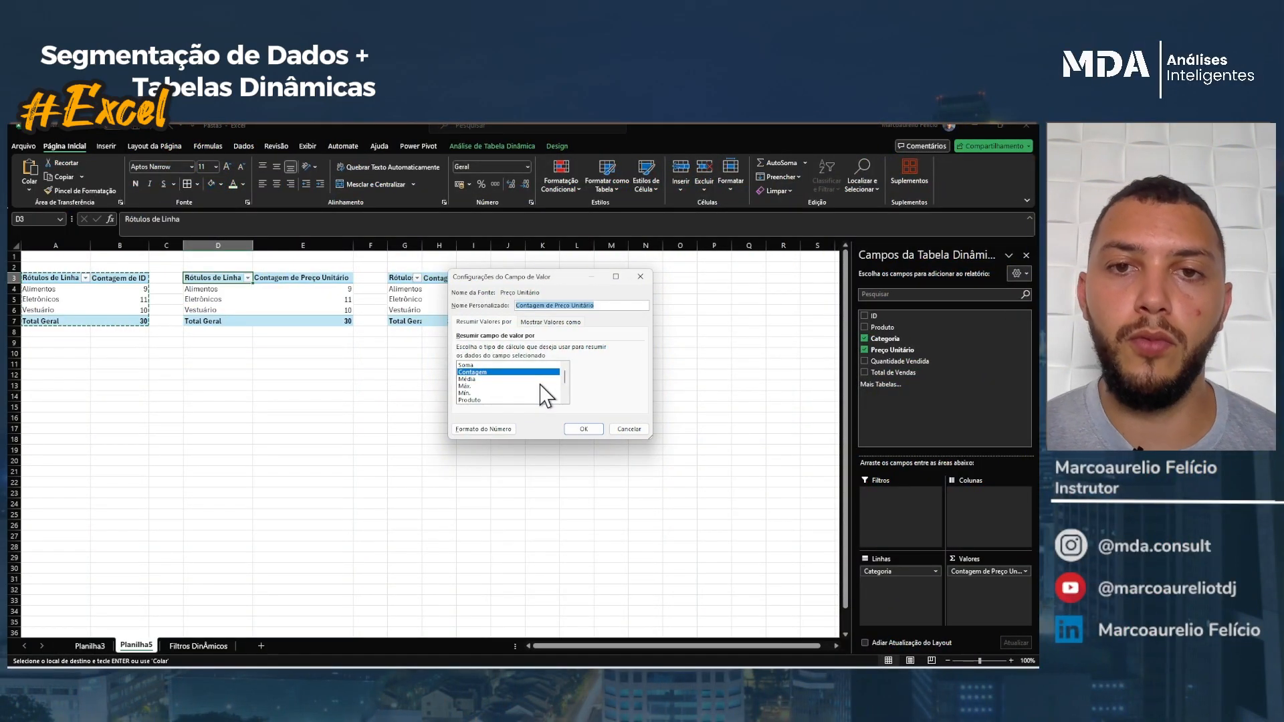
pyautogui.click(505, 365)
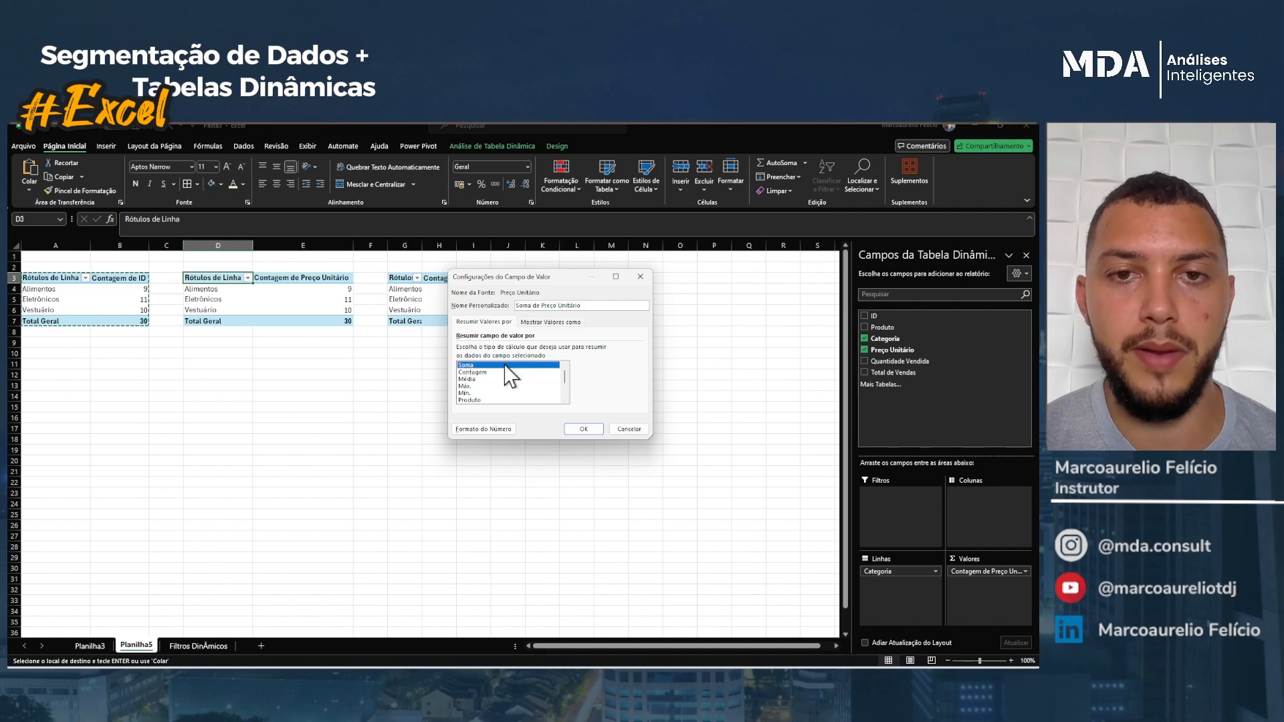
pyautogui.click(583, 429)
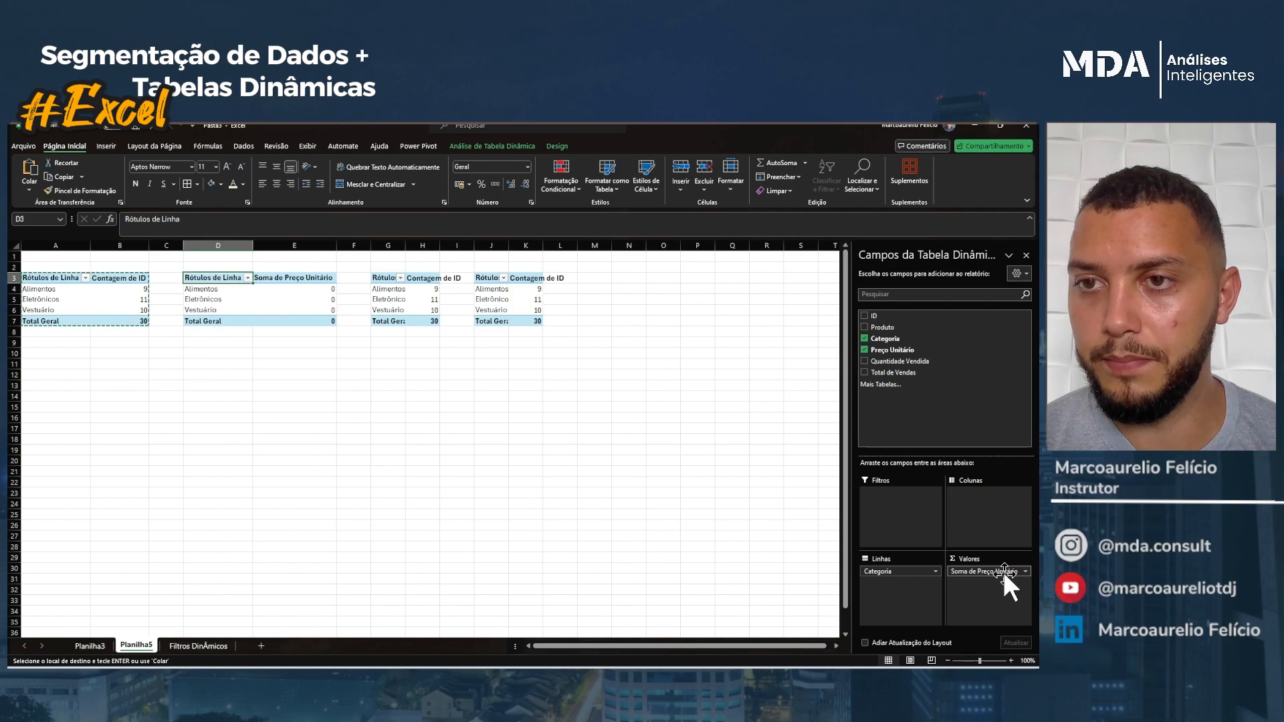
# Go to the Filtros Dinâmicos sheet and check the error options of the first Preço Unitário value in E4.
pyautogui.click(99, 647)
pyautogui.click(137, 646)
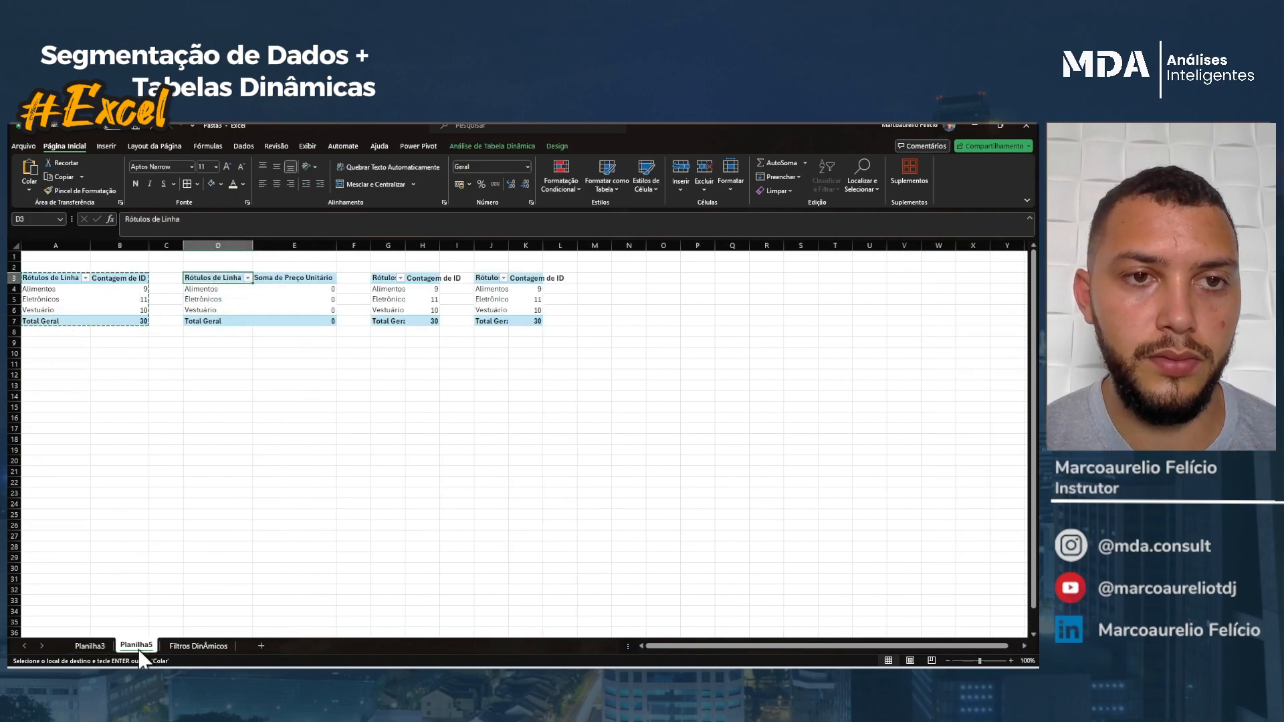
pyautogui.click(183, 644)
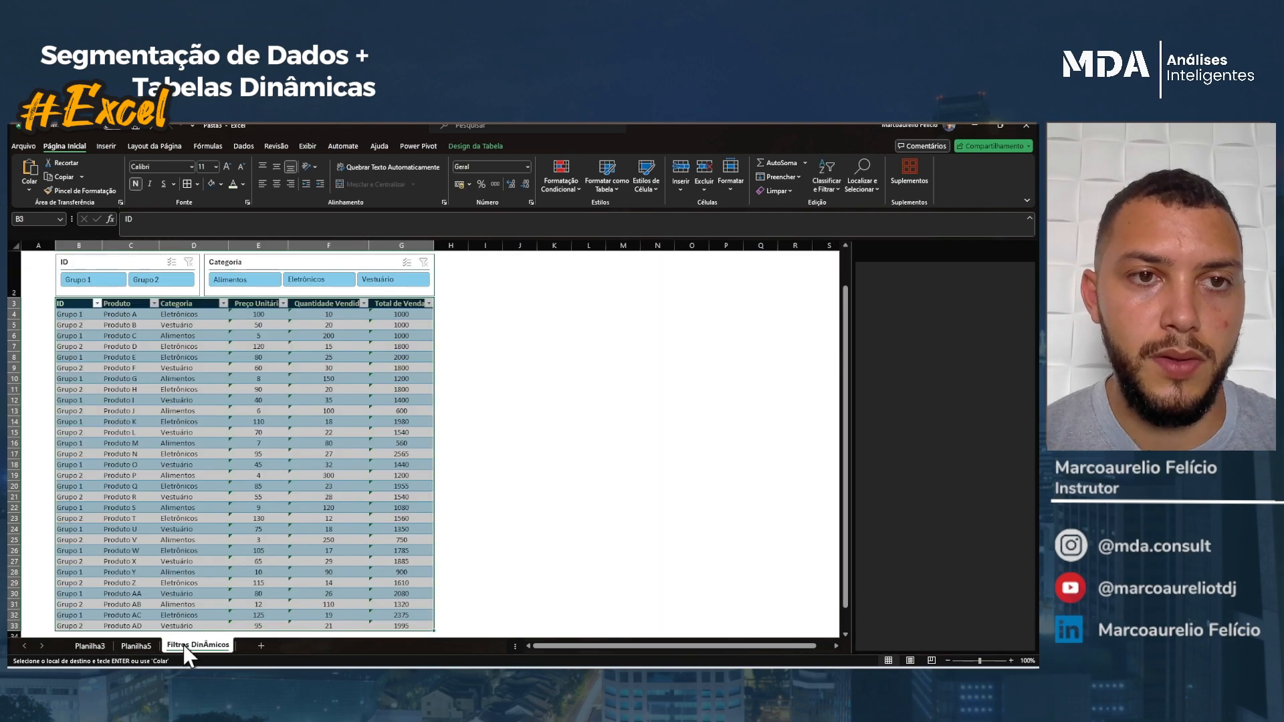
pyautogui.click(268, 314)
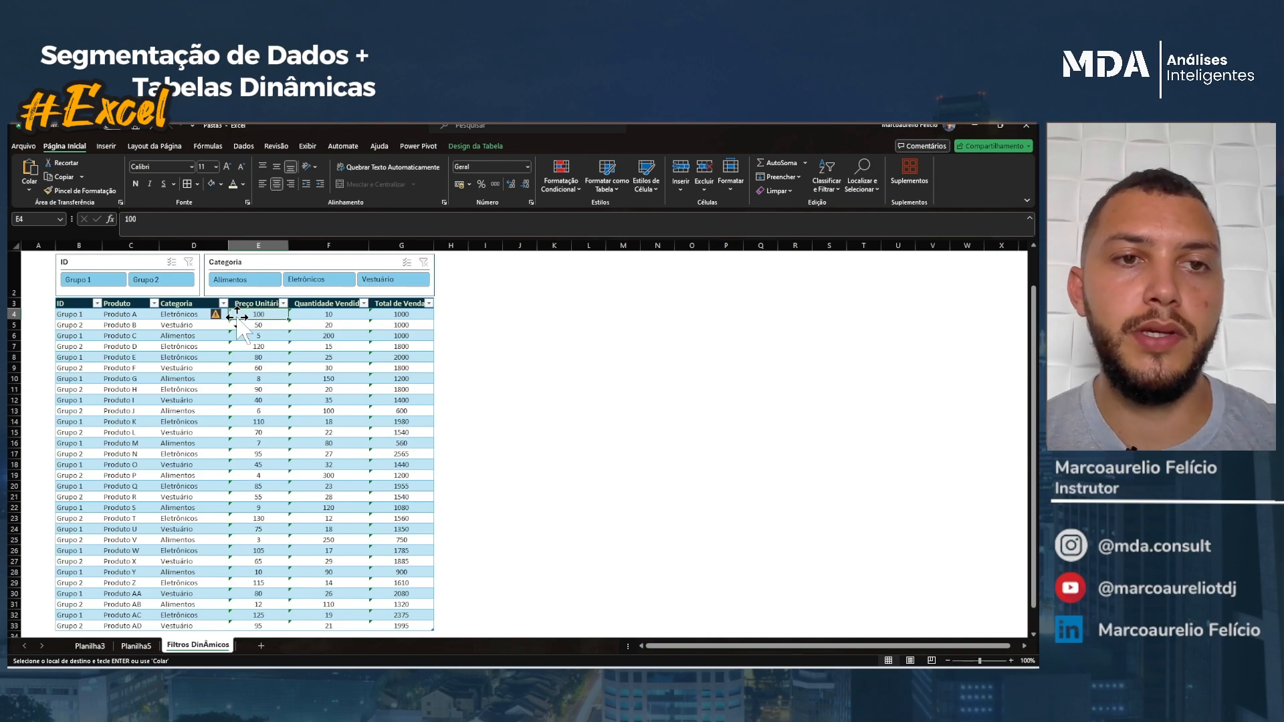
pyautogui.click(216, 315)
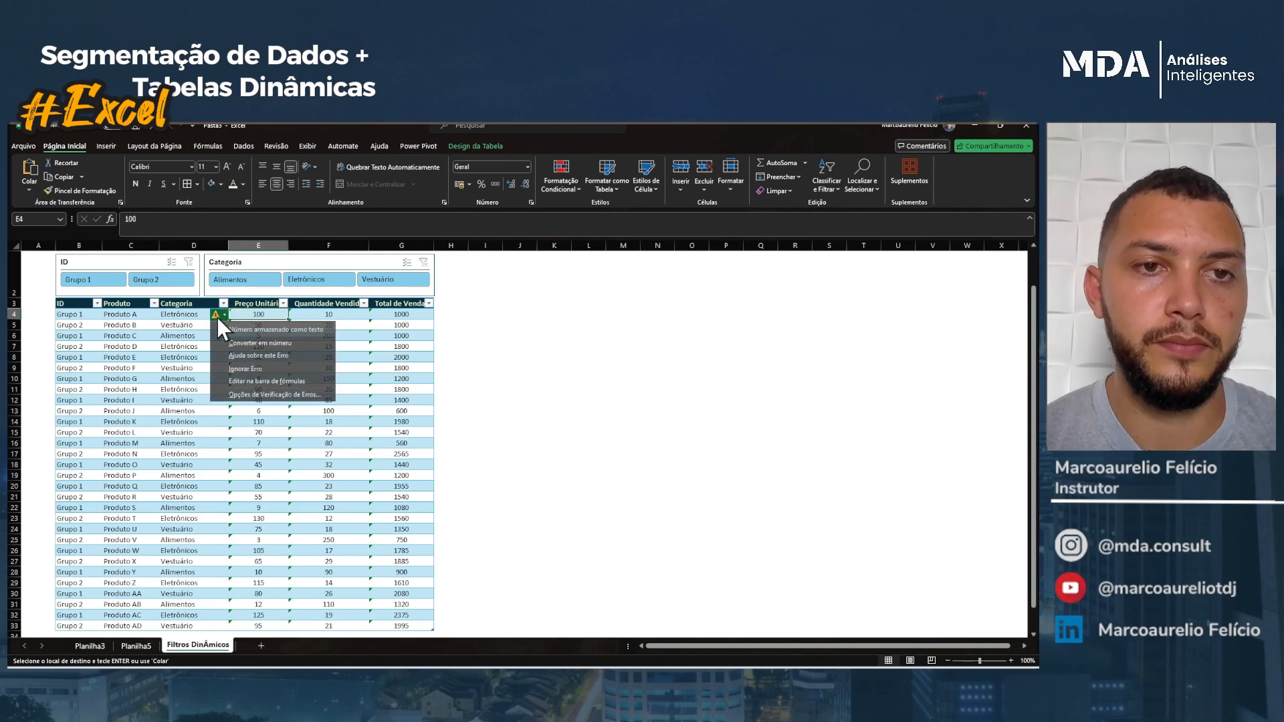
pyautogui.click(304, 340)
pyautogui.click(351, 336)
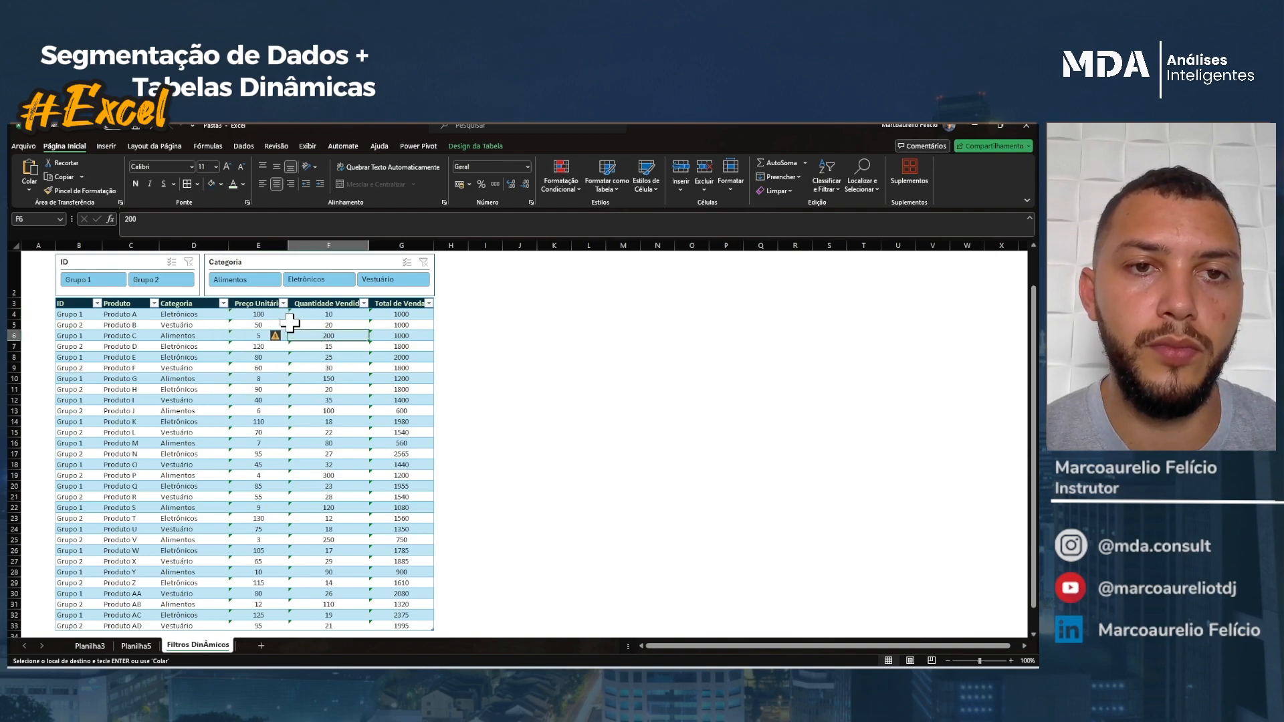
# Convert all text-stored values in the Preço Unitário, Quantidade Vendida and Total de Vendas columns to numbers.
pyautogui.click(278, 315)
pyautogui.hotkey('ctrl', 'shift', 'Right')
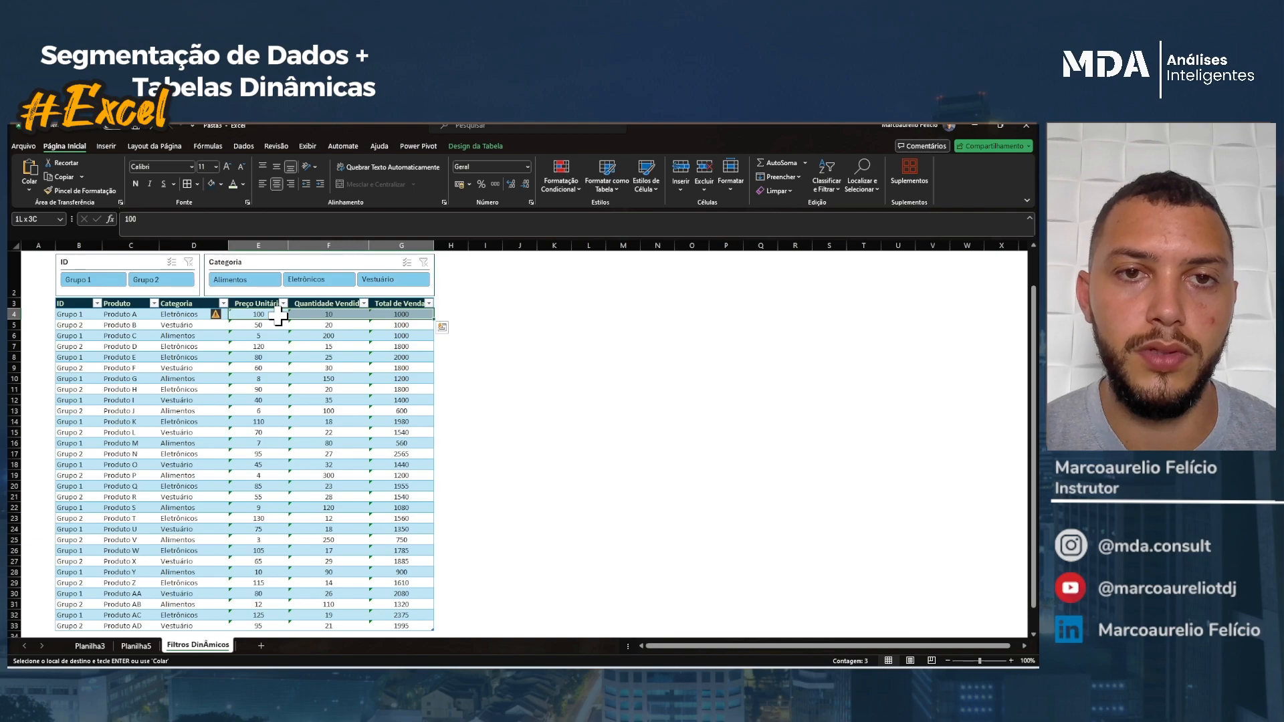
pyautogui.hotkey('ctrl', 'shift', 'Down')
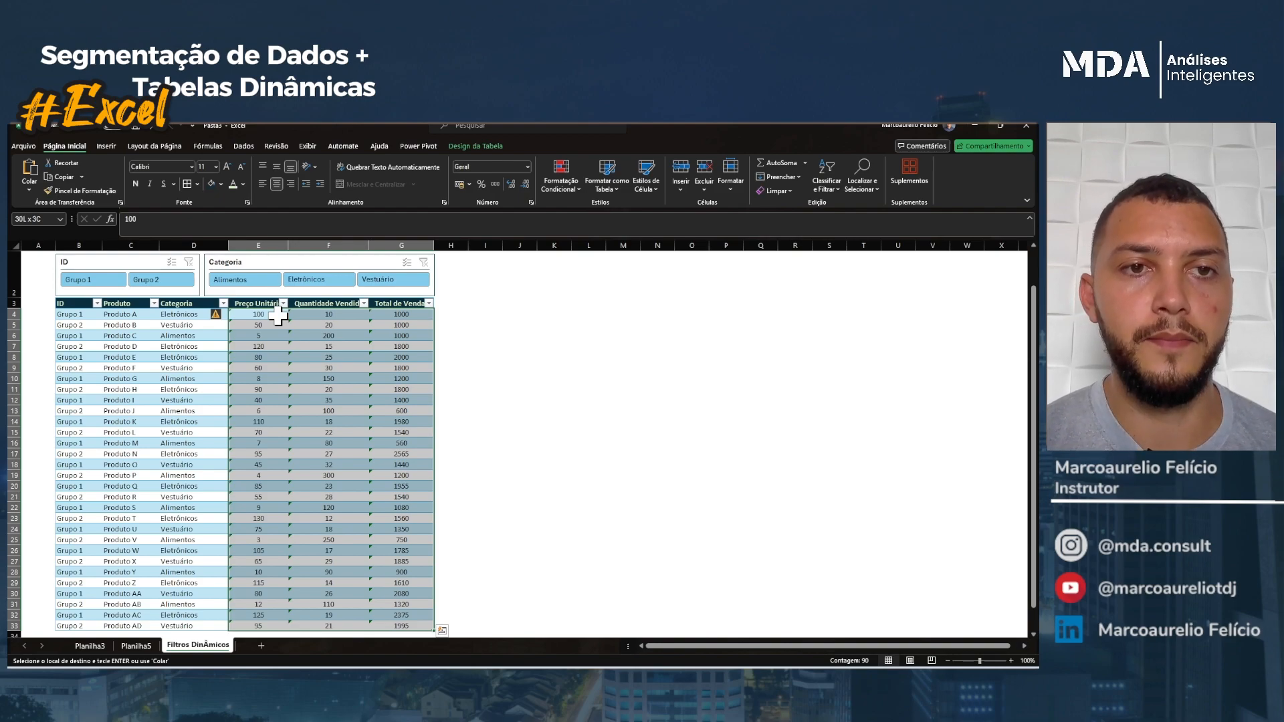
pyautogui.click(224, 315)
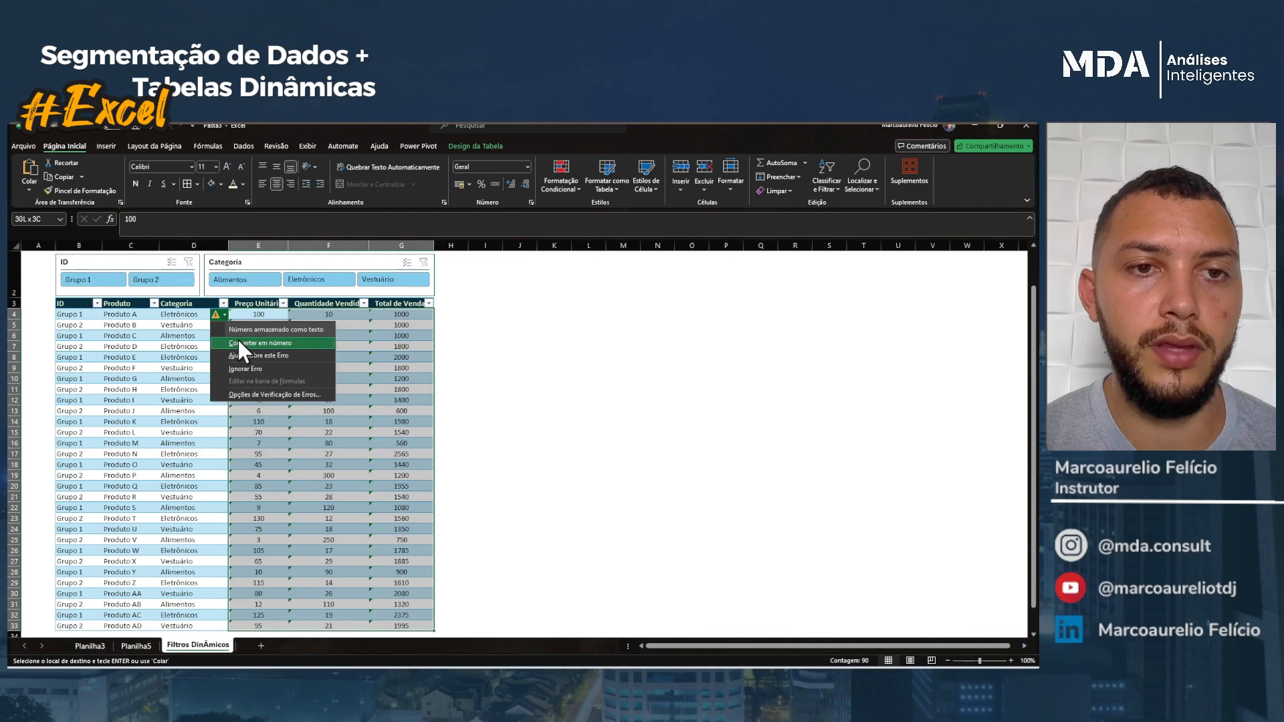
pyautogui.click(238, 342)
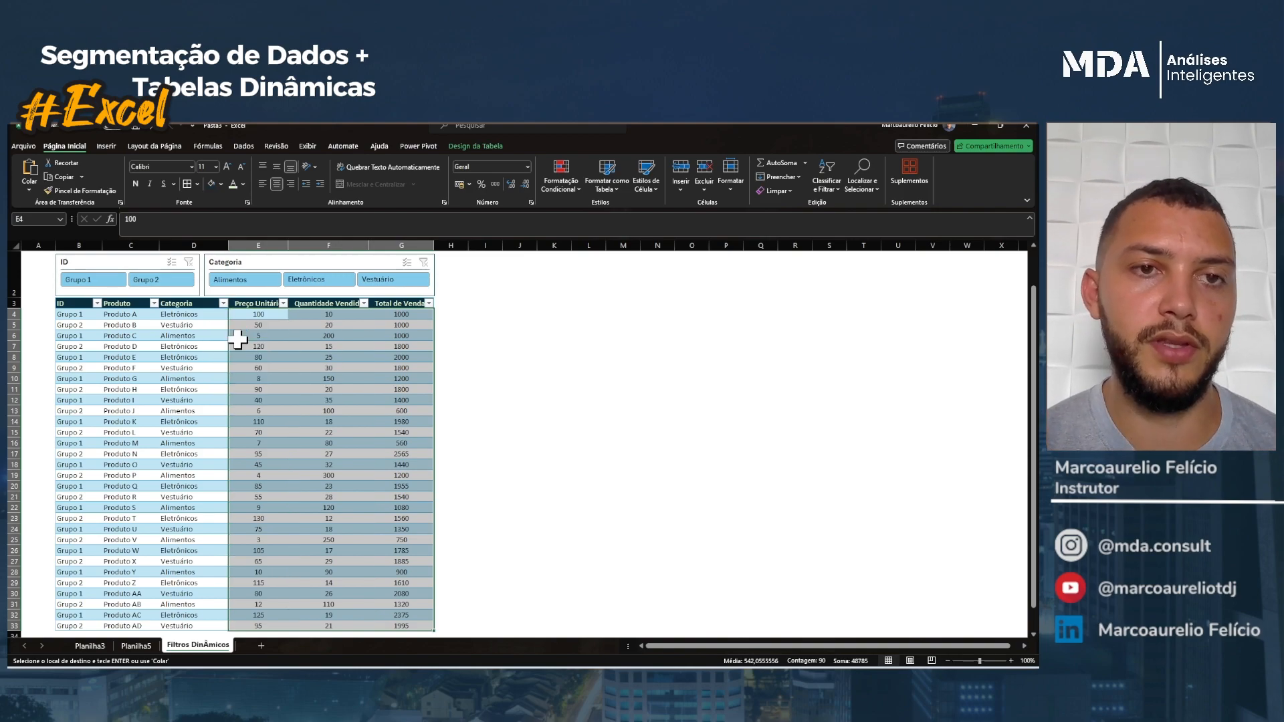
# Return to the Planilha5 sheet and refresh all of its pivot tables.
pyautogui.click(135, 645)
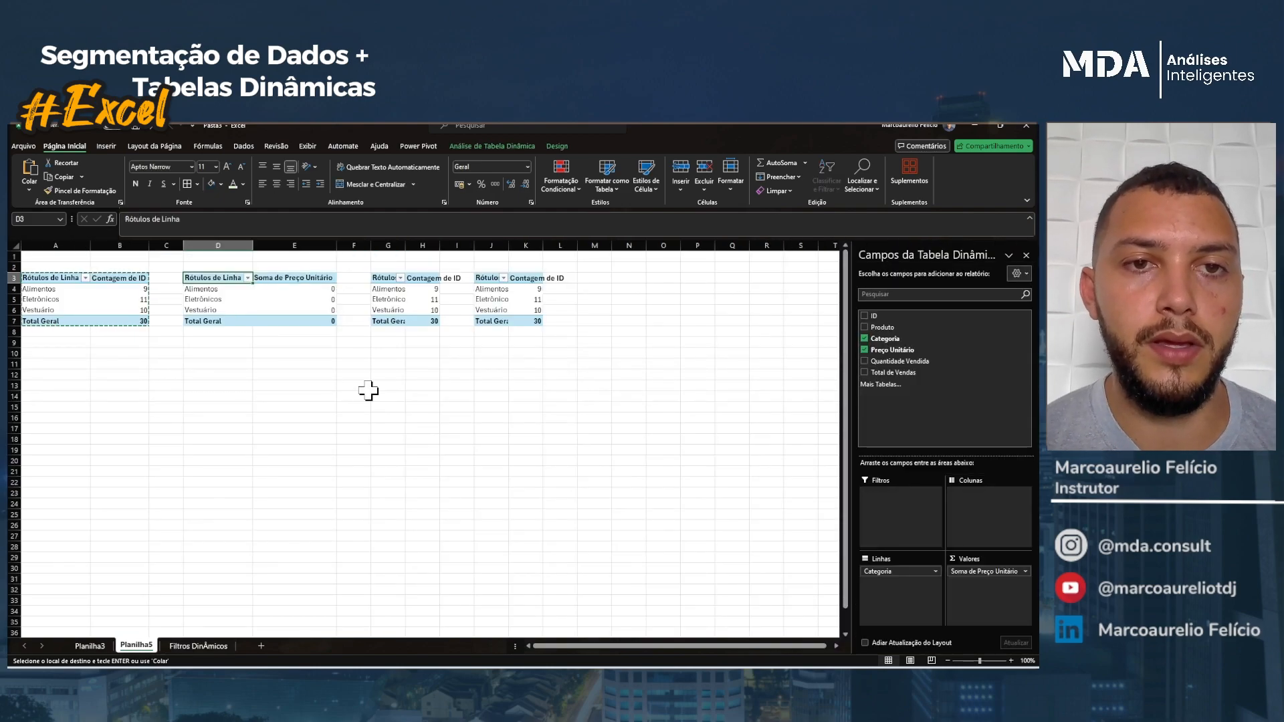
pyautogui.click(220, 290)
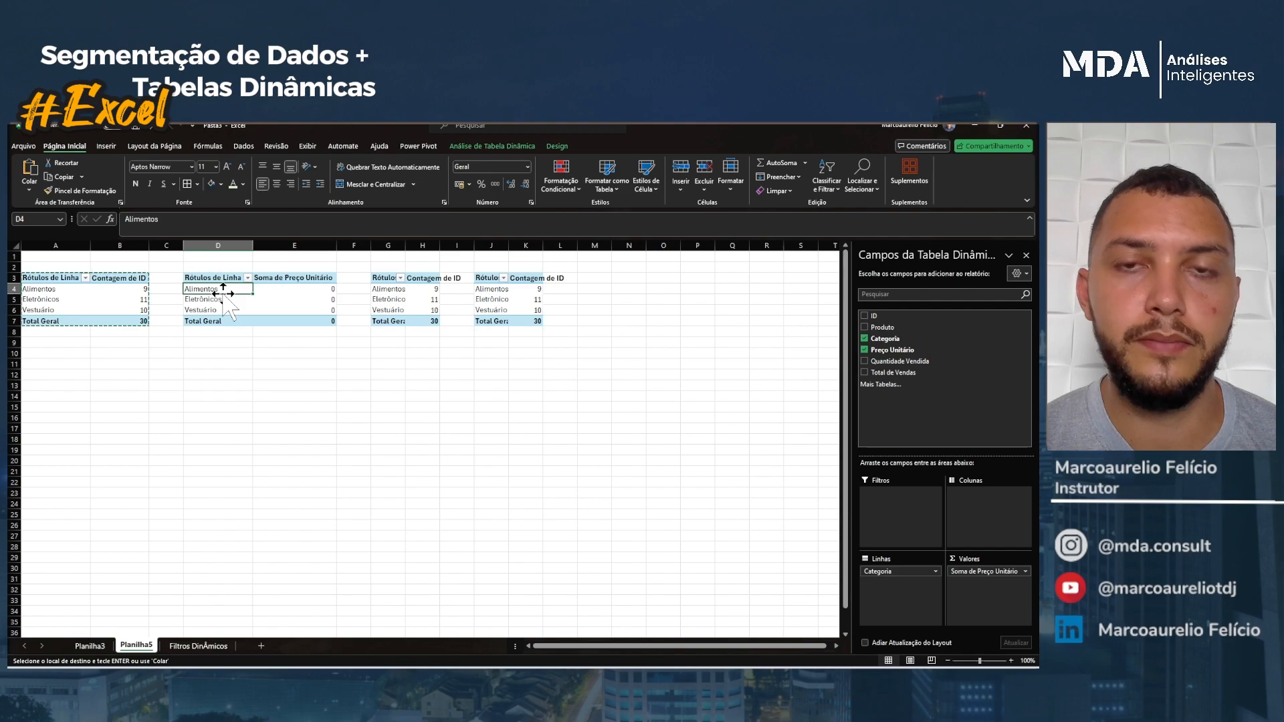
pyautogui.click(512, 146)
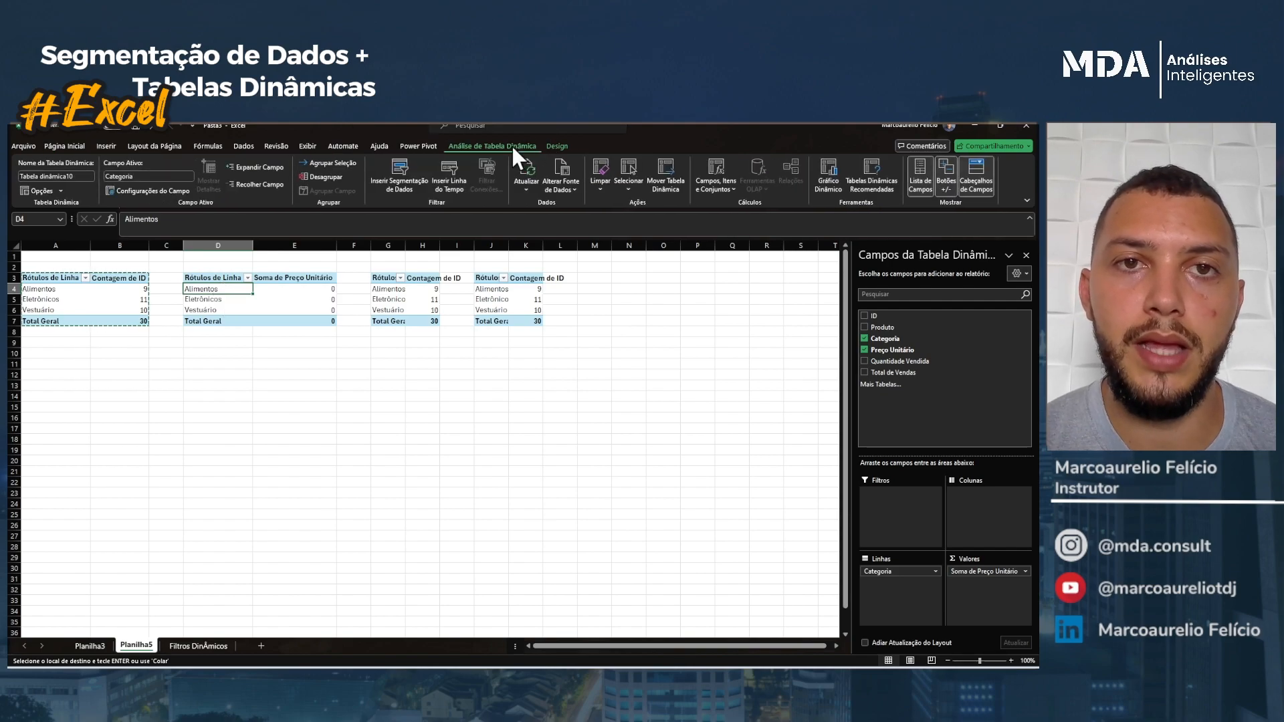
pyautogui.click(527, 187)
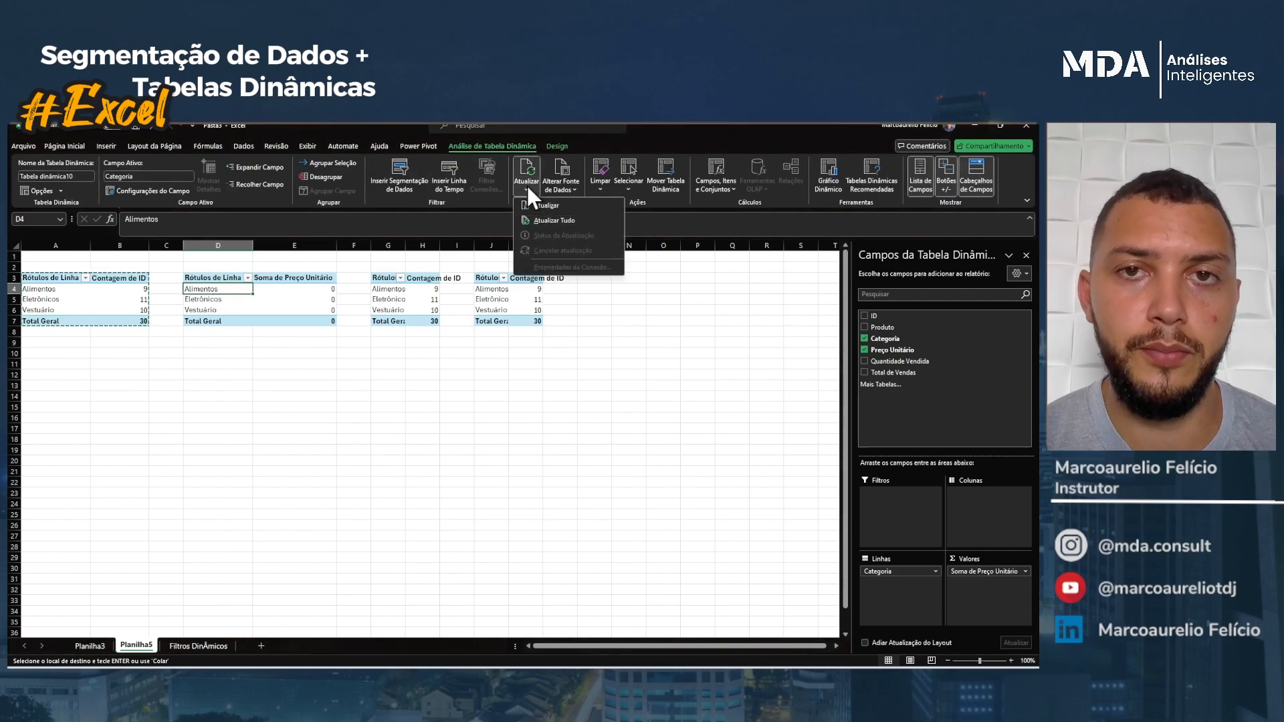
pyautogui.click(533, 220)
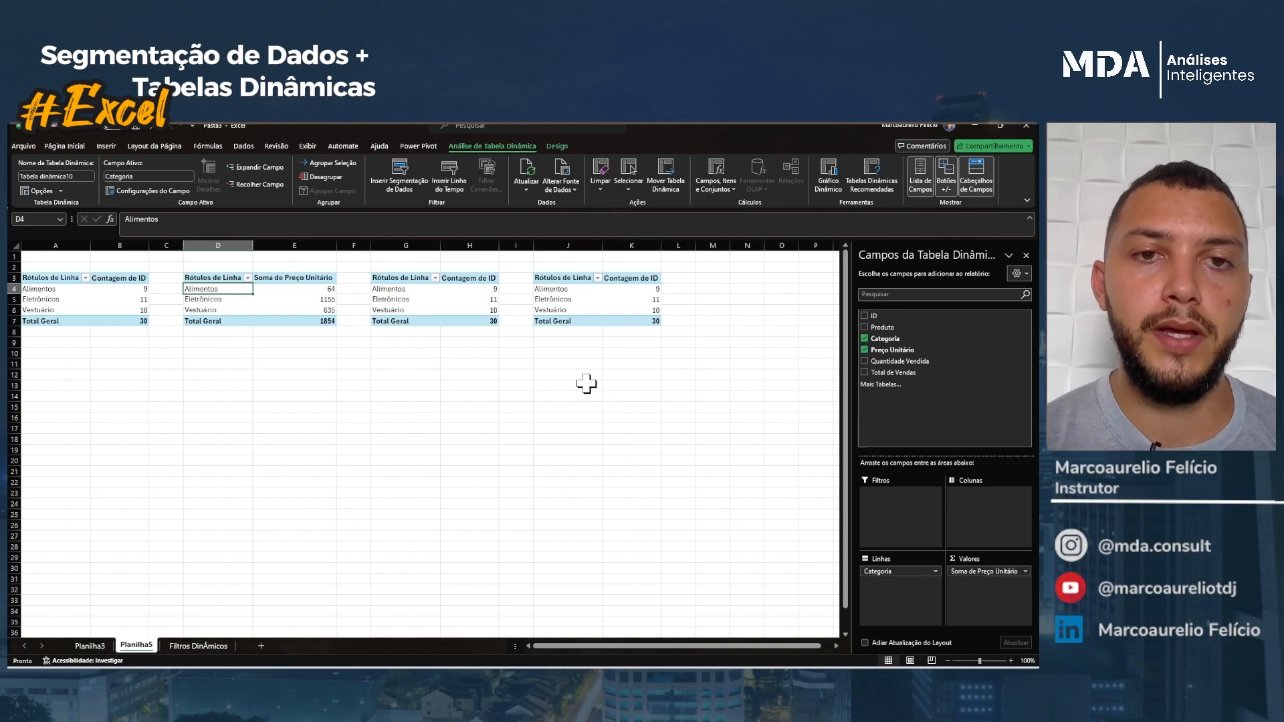
# In the third pivot table, at G3, replace the ID field with the sum of Quantidade Vendida.
pyautogui.click(413, 299)
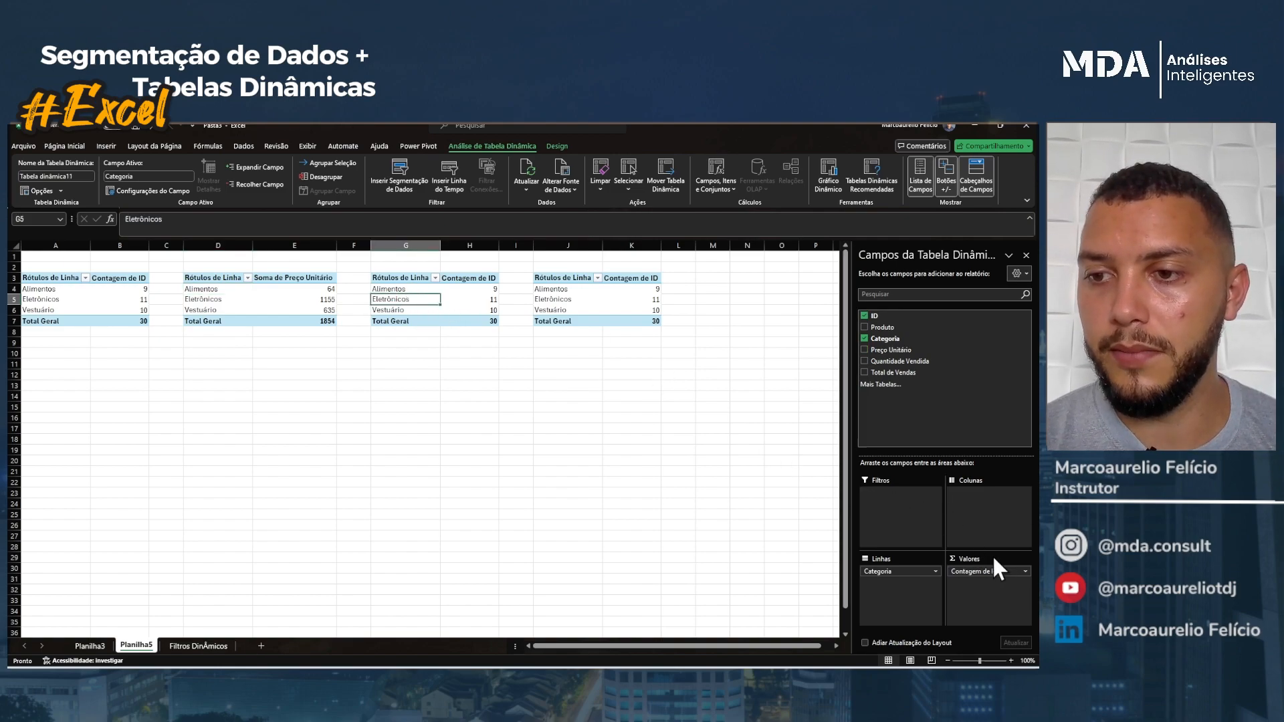
pyautogui.click(864, 317)
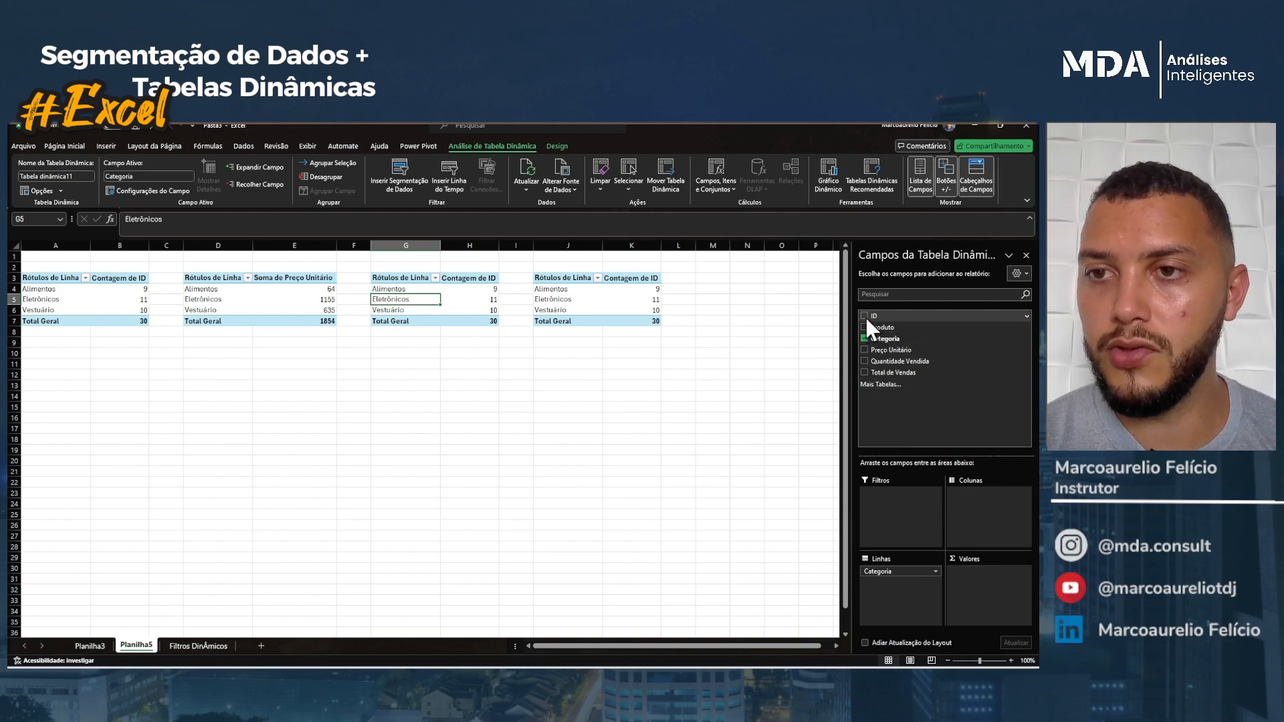
pyautogui.click(865, 361)
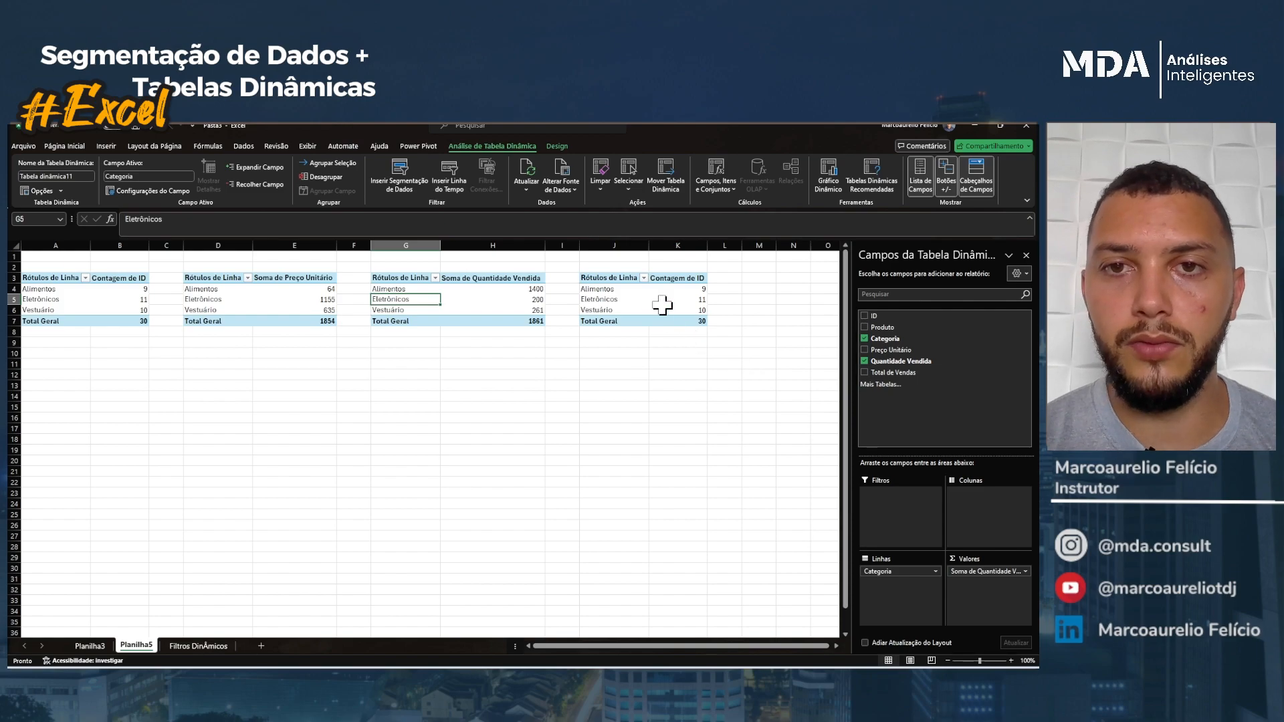
# In the fourth pivot table, at J3, replace the ID field with the sum of Total de Vendas.
pyautogui.click(632, 299)
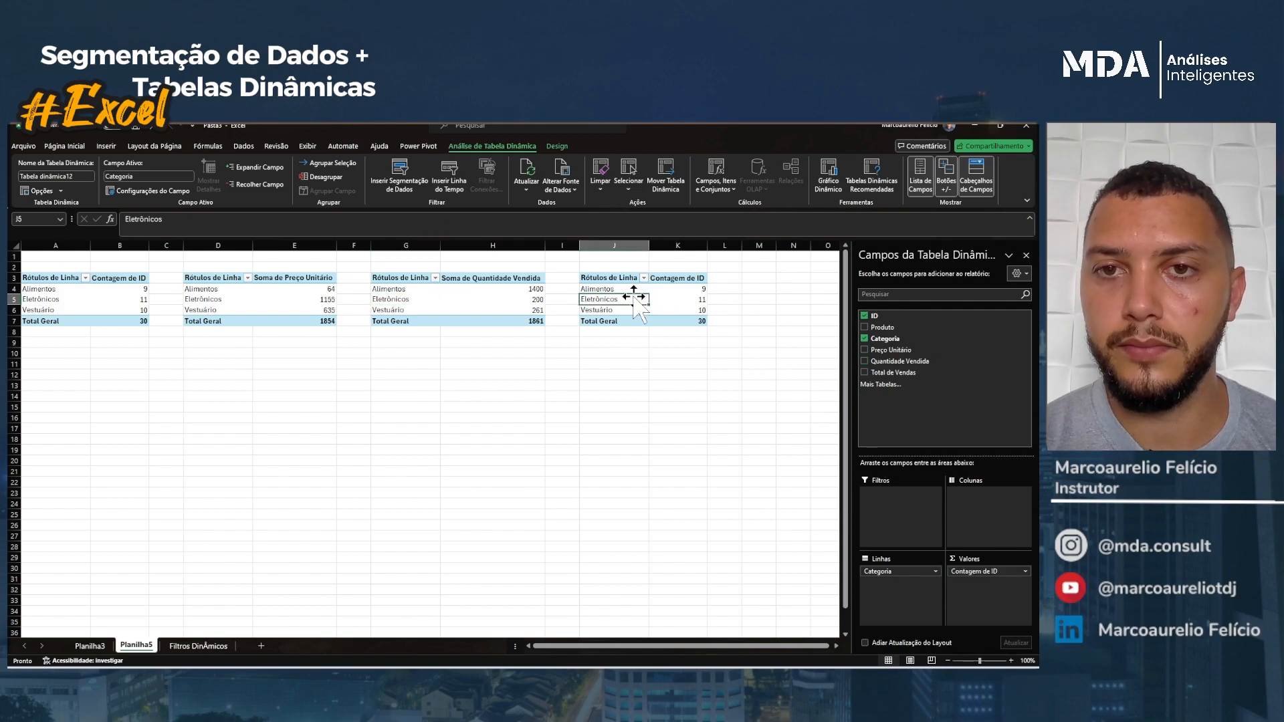
pyautogui.click(864, 316)
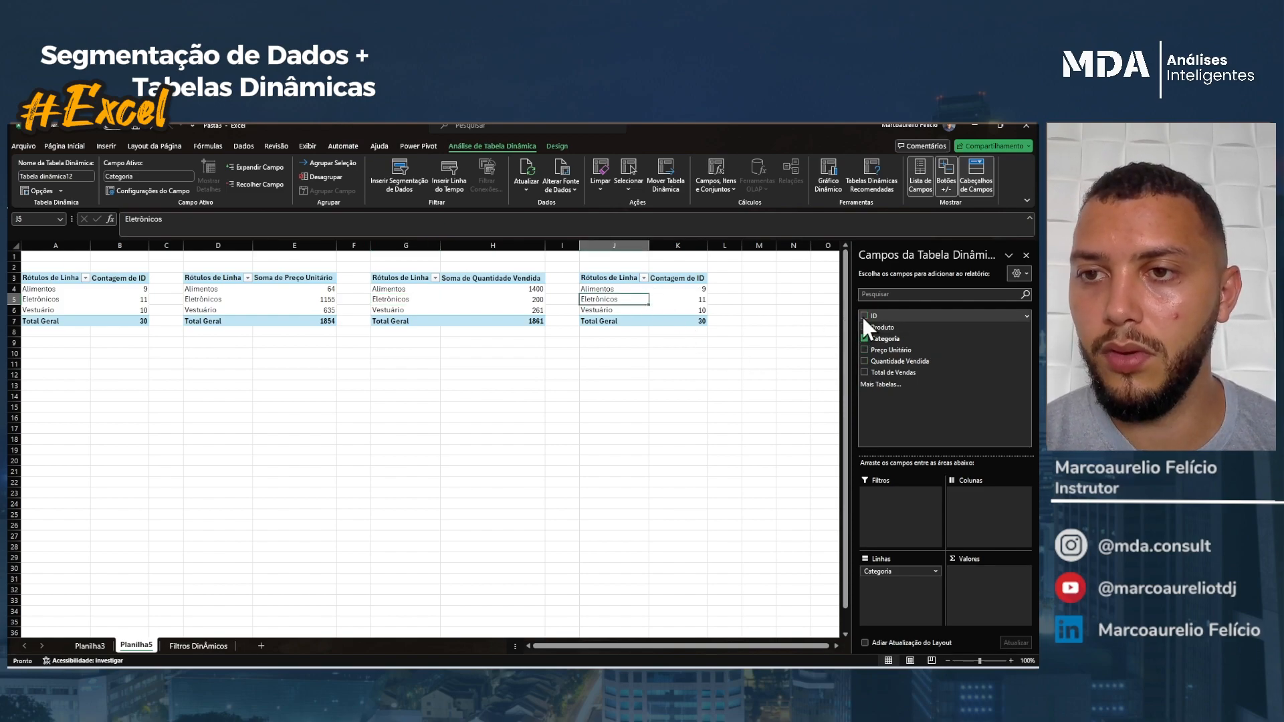
pyautogui.click(864, 371)
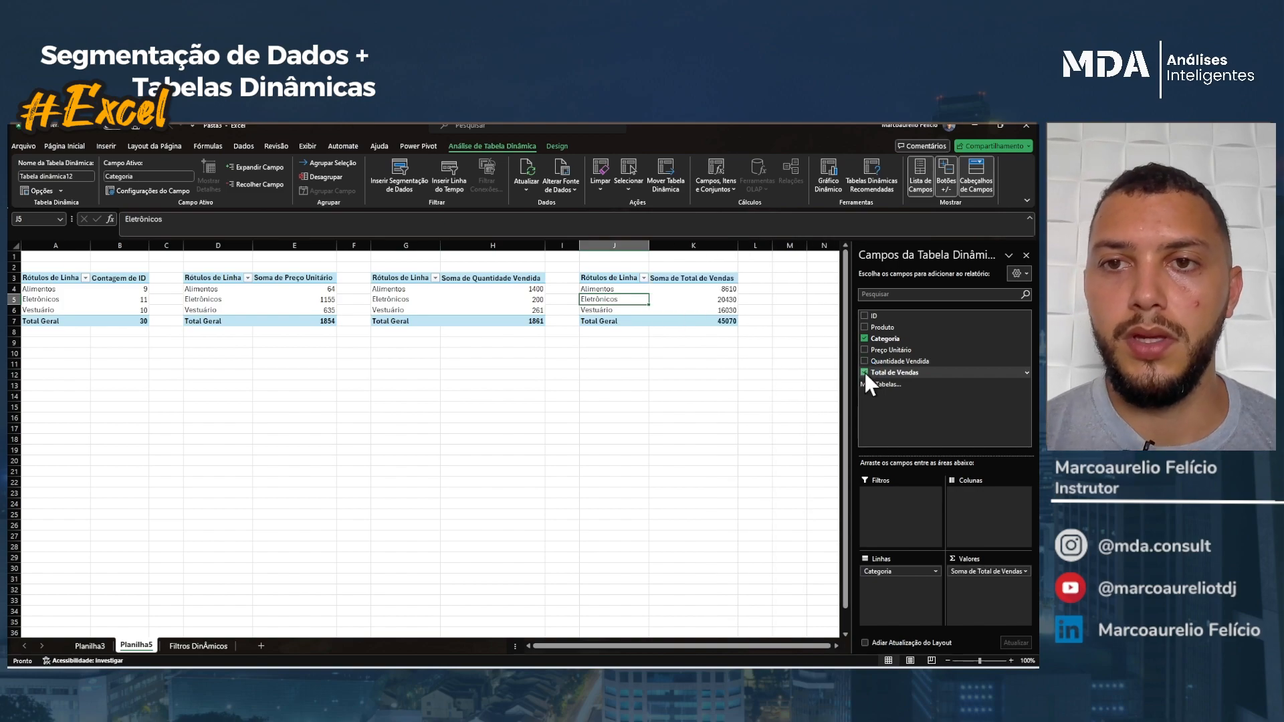
# Insert a 2D clustered column chart from the first pivot table, at A3, and place it beneath that table starting around row 10.
pyautogui.click(51, 291)
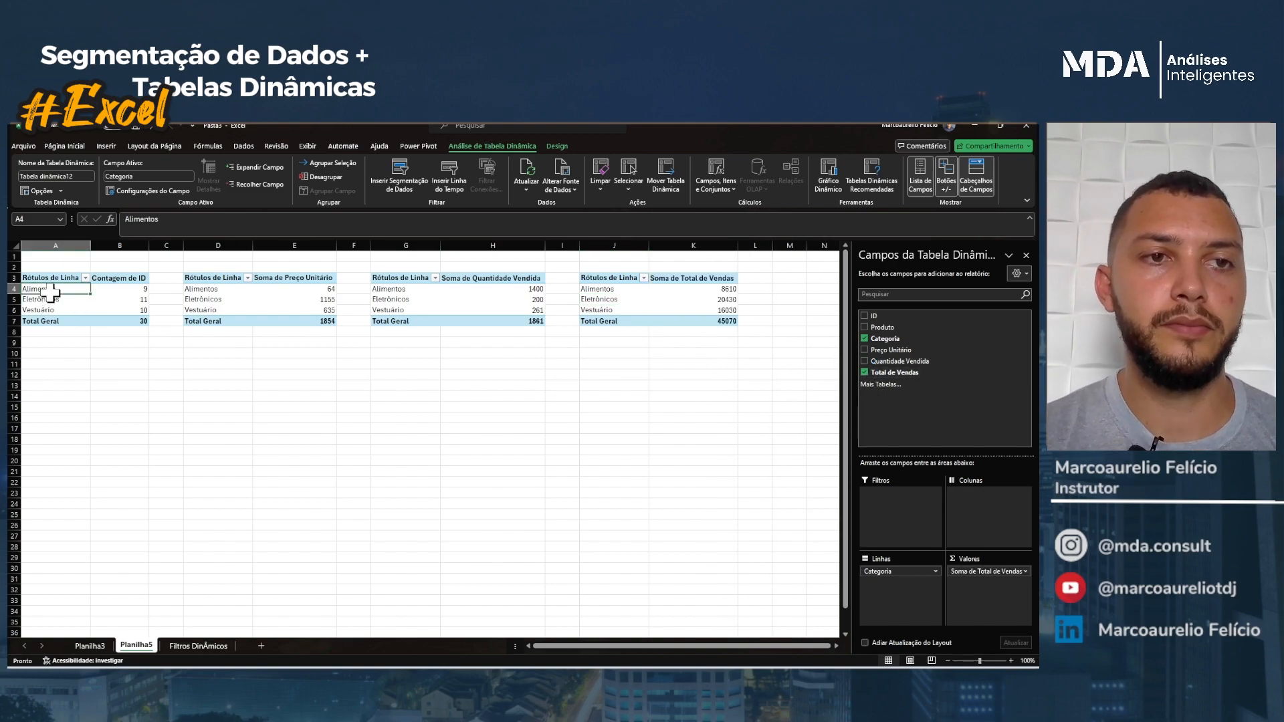
pyautogui.click(106, 147)
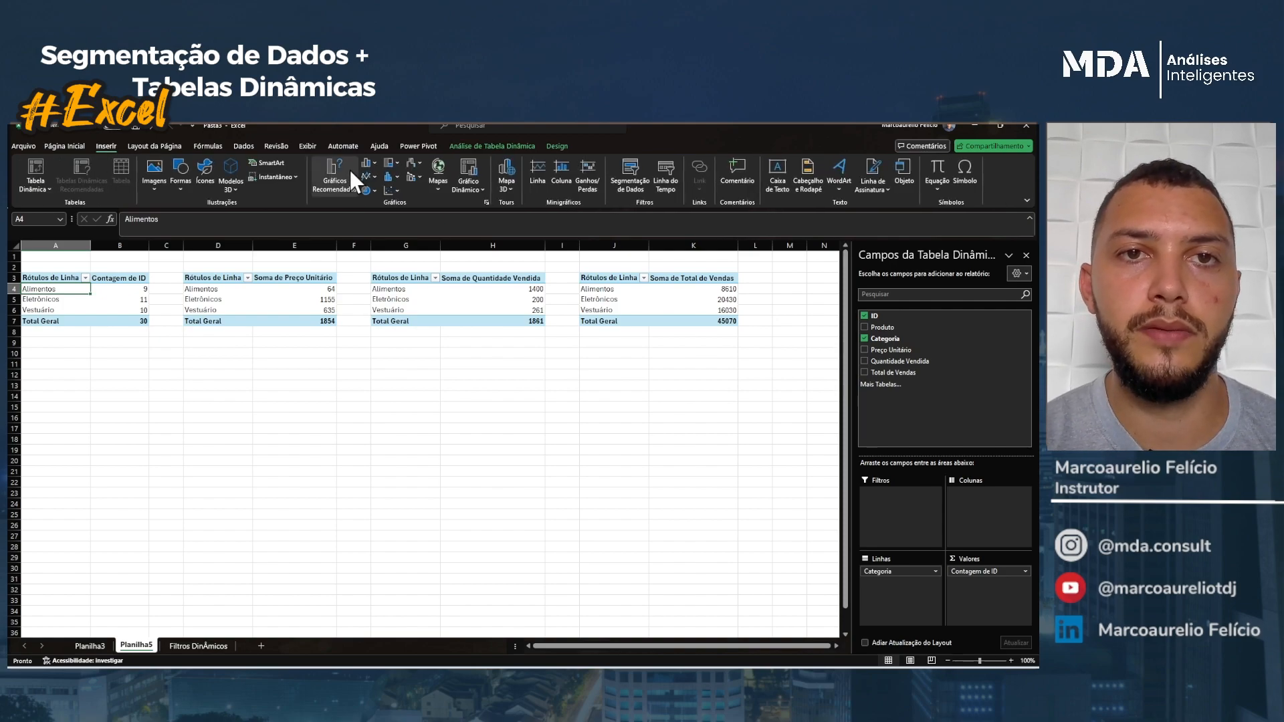
pyautogui.click(367, 158)
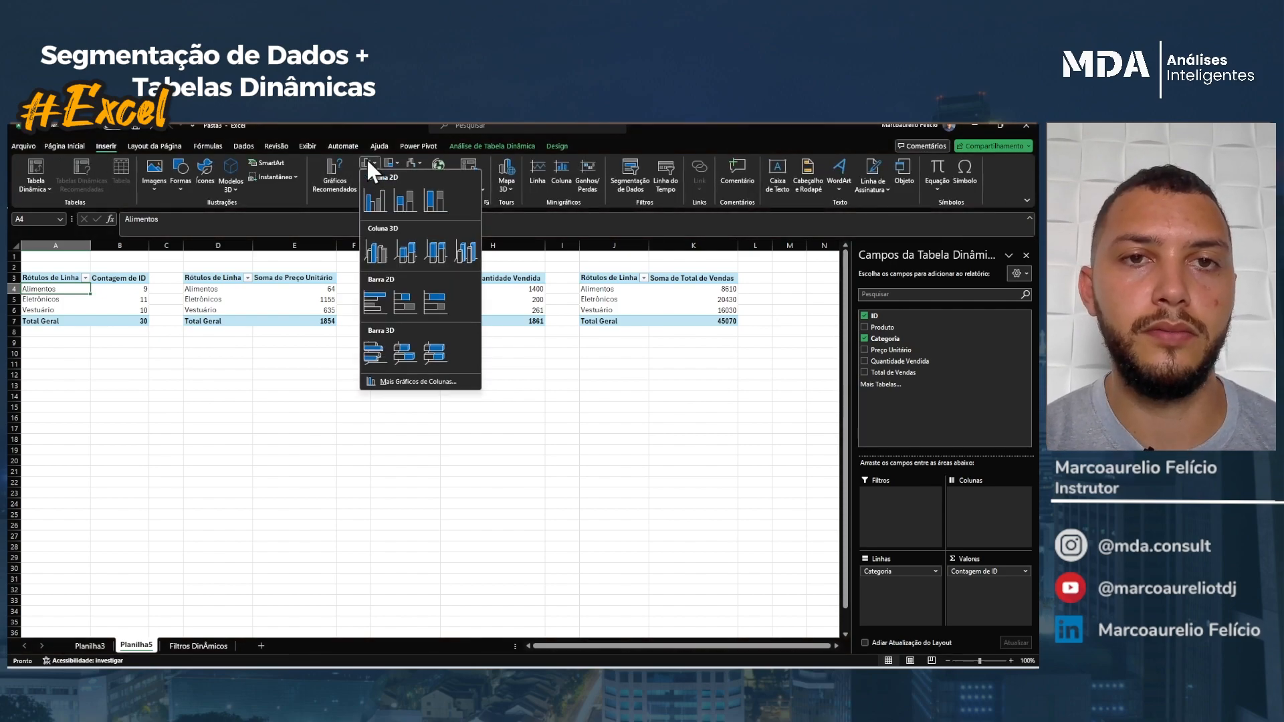
pyautogui.click(373, 198)
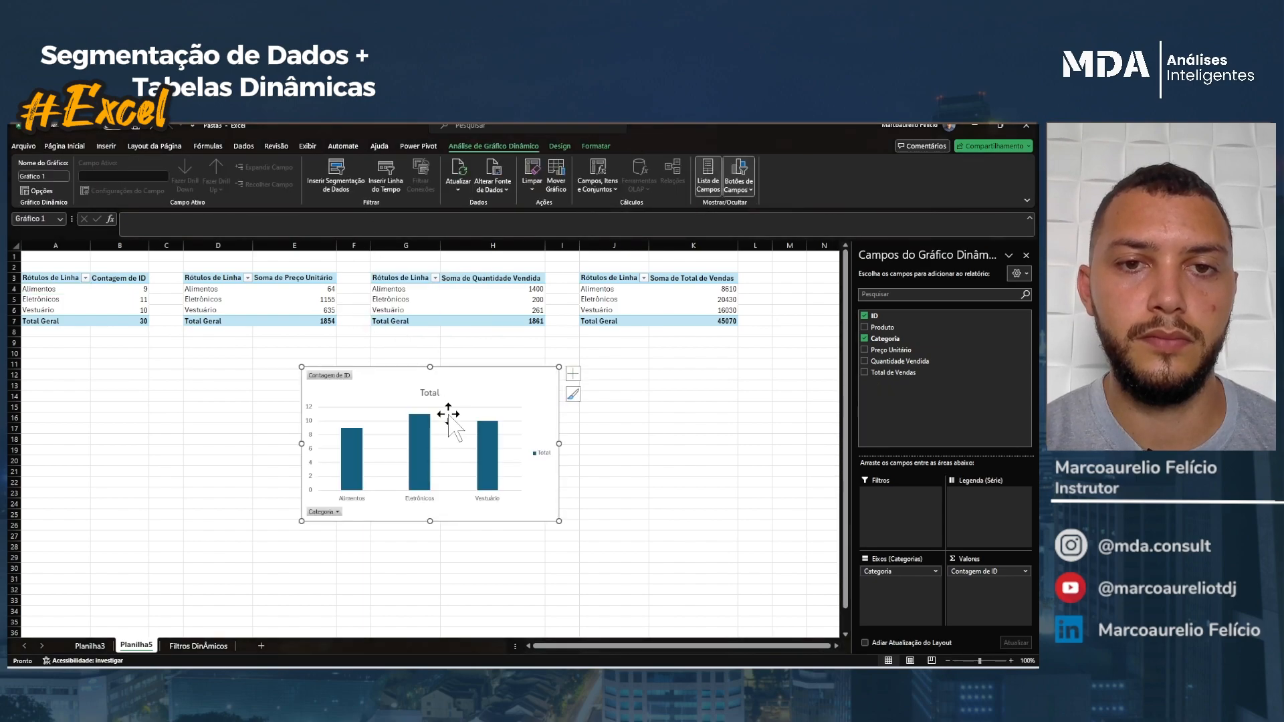
pyautogui.moveTo(468, 398); pyautogui.dragTo(184, 385)
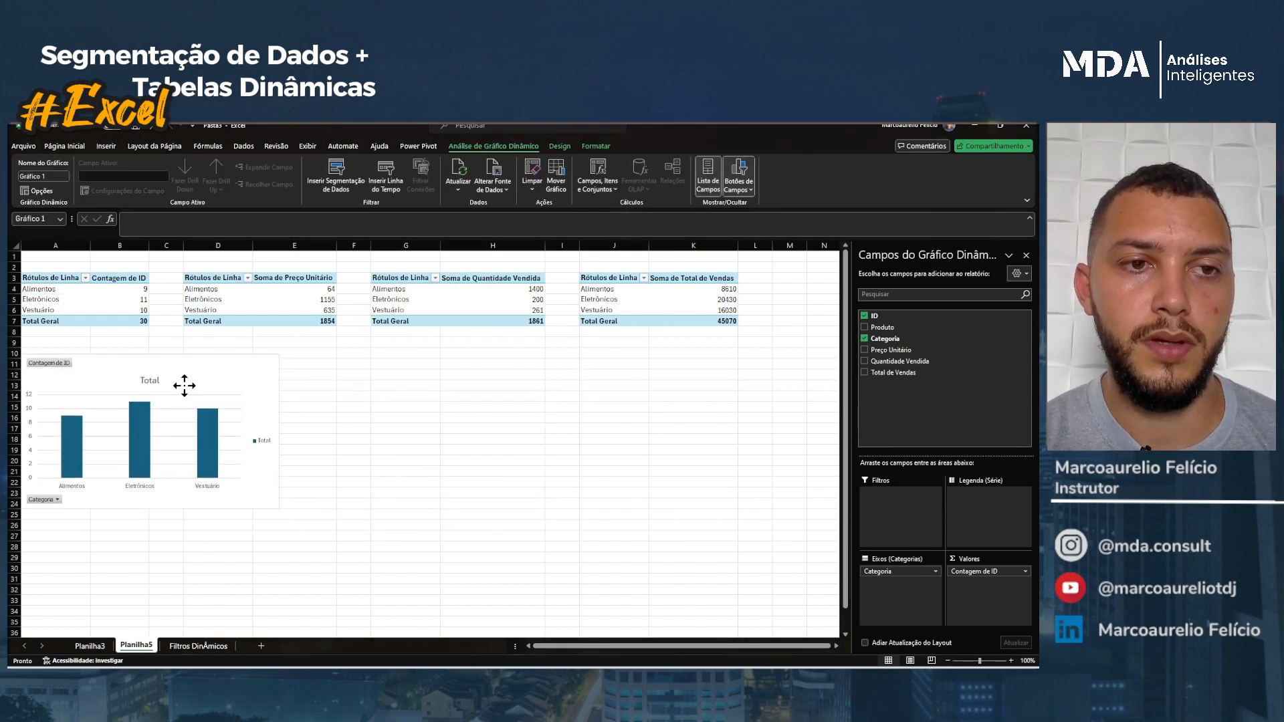
# Insert a 2D clustered bar chart from the Preço Unitário pivot table and place it beside the Contagem de ID column chart.
pyautogui.click(218, 290)
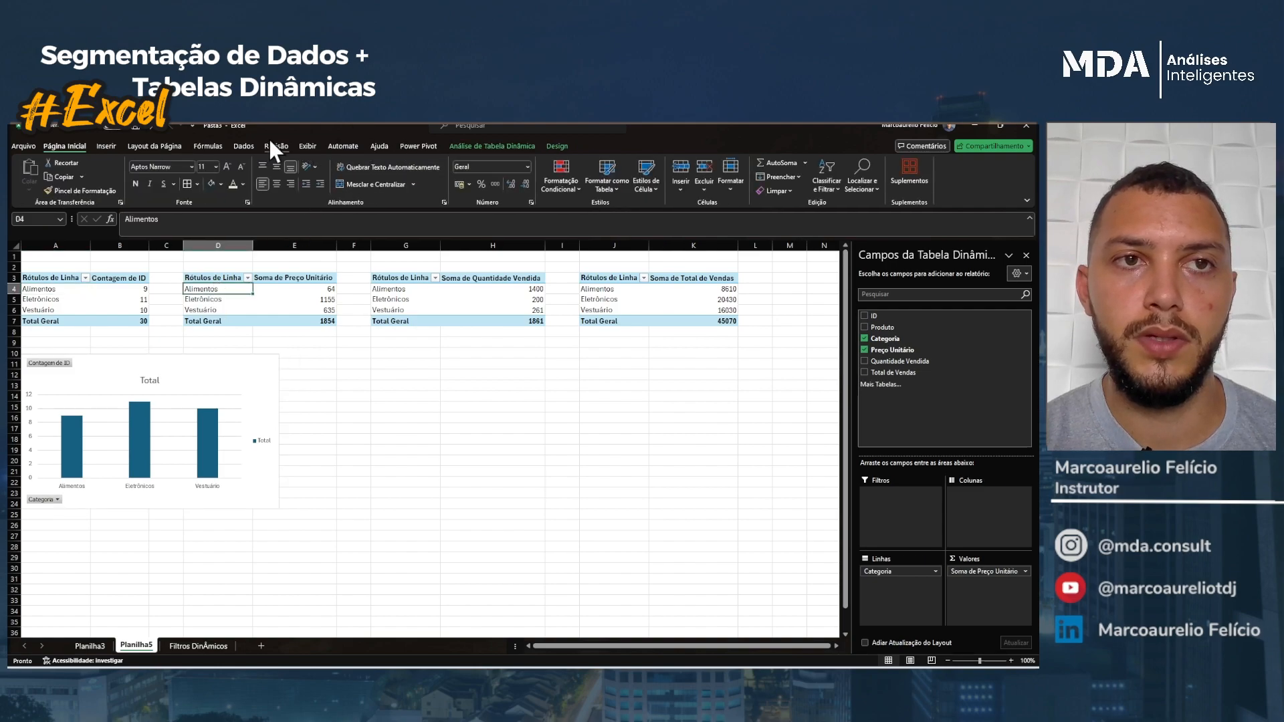
pyautogui.click(103, 147)
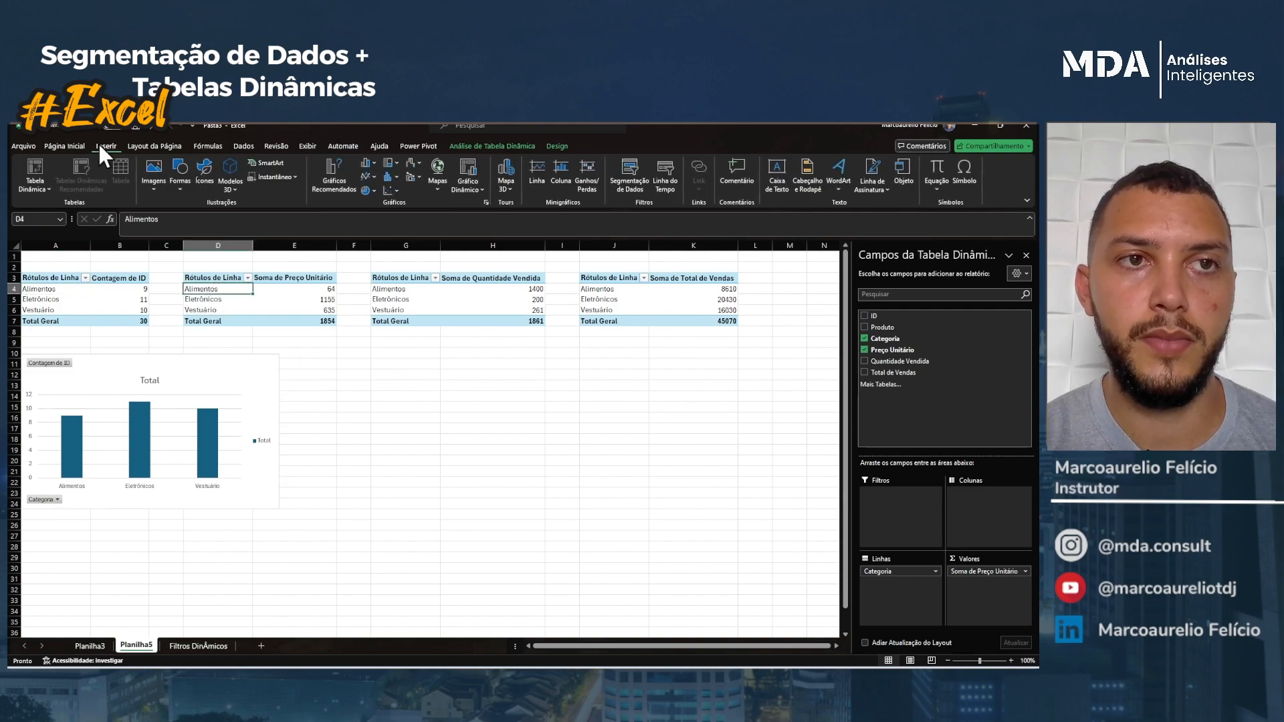
pyautogui.click(375, 162)
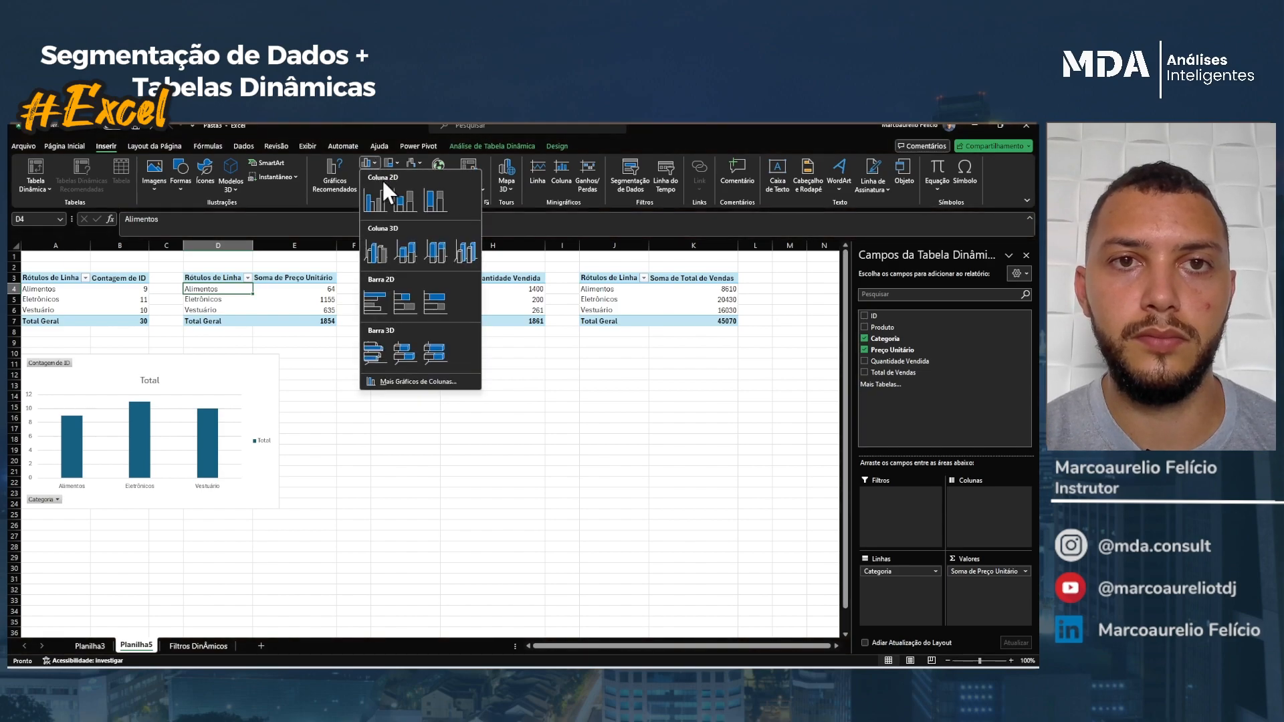
pyautogui.click(375, 293)
pyautogui.moveTo(496, 391); pyautogui.dragTo(481, 372)
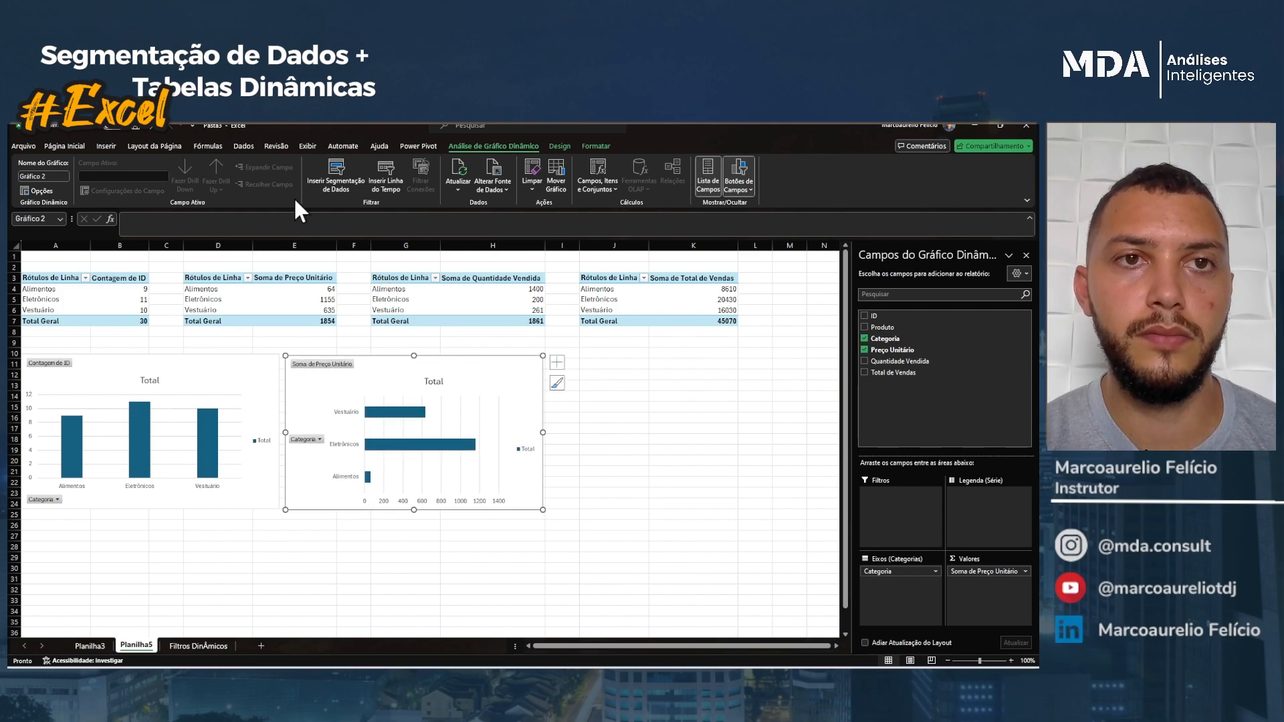
# Insert a 2D line chart from the Quantidade Vendida pivot table and place it directly below the Contagem de ID column chart.
pyautogui.click(463, 289)
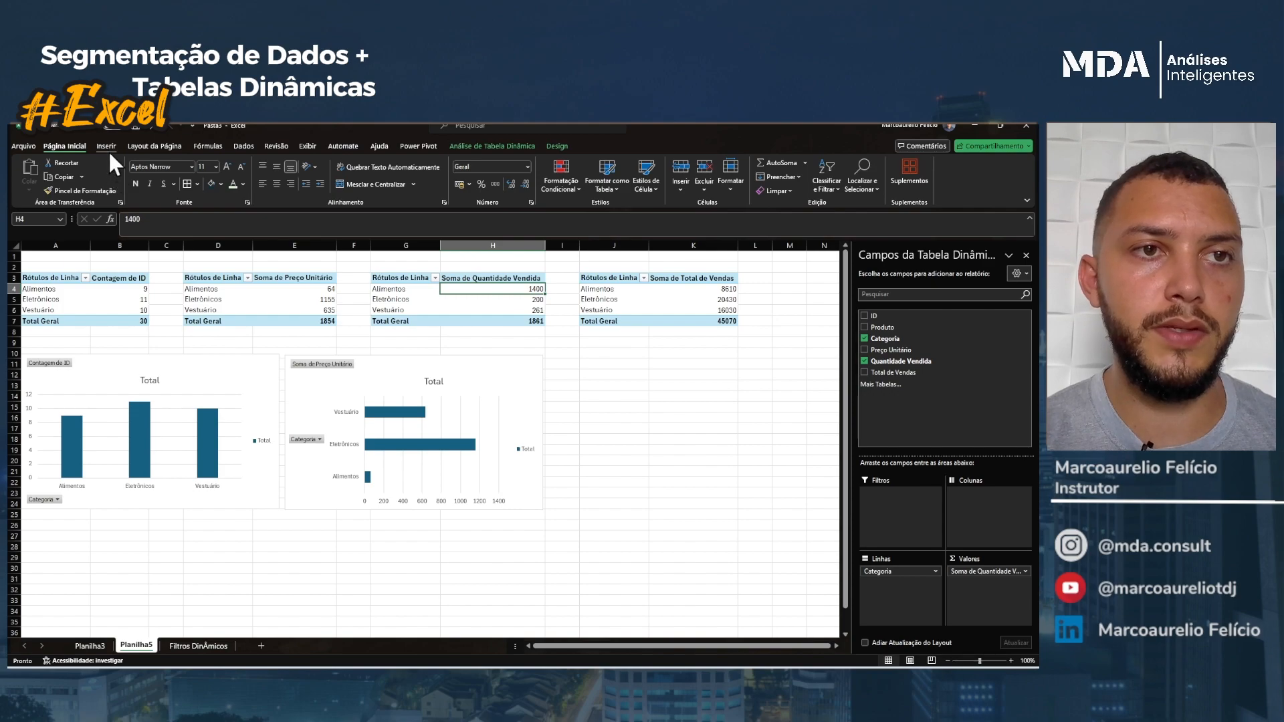
pyautogui.click(109, 151)
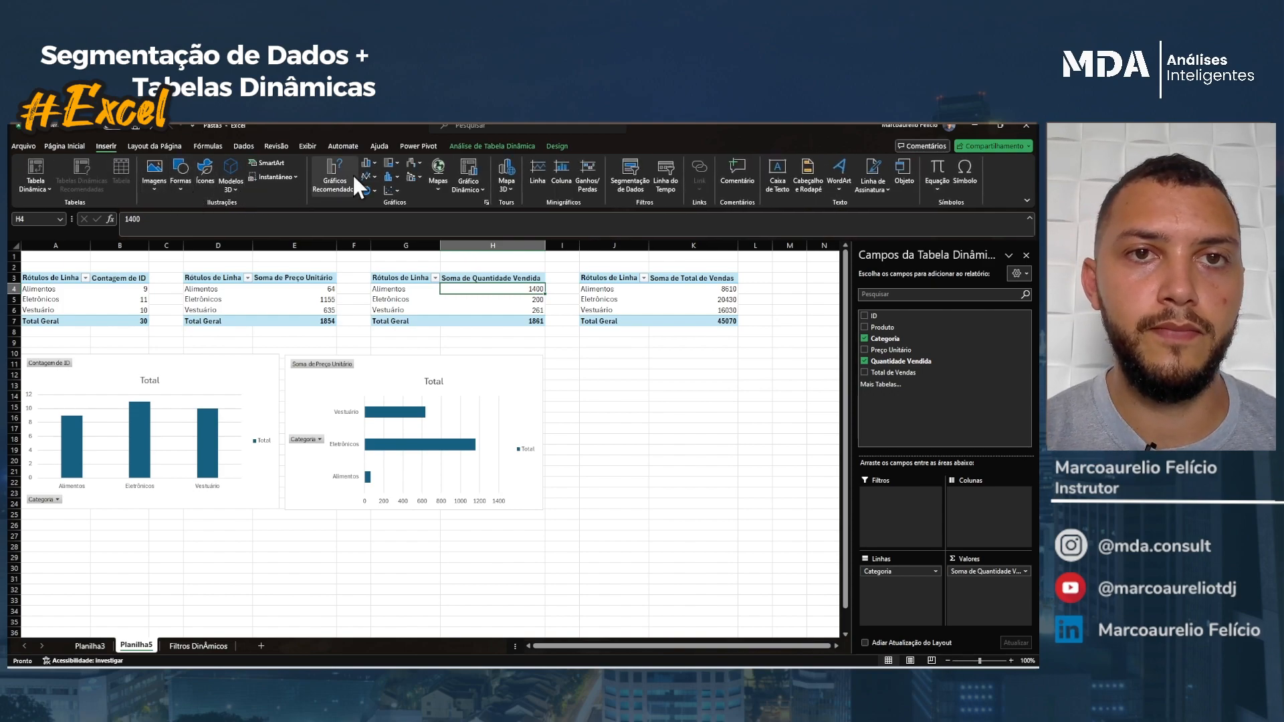
pyautogui.click(388, 165)
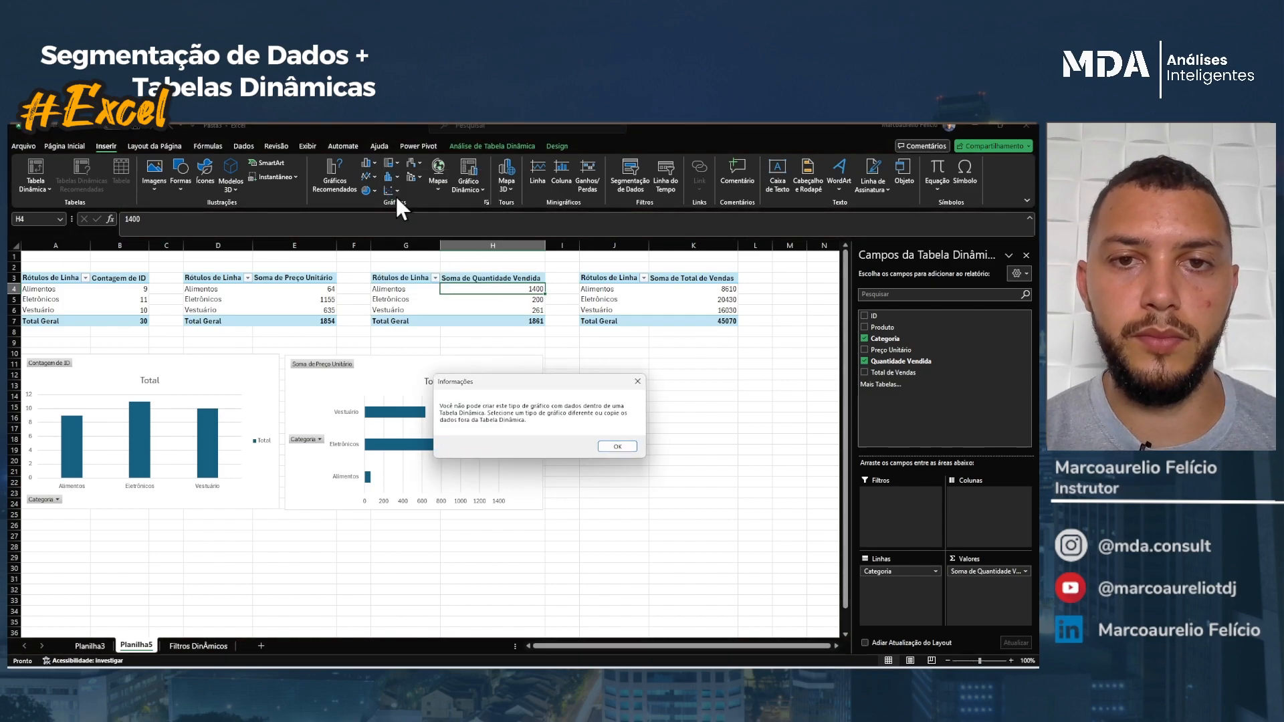
pyautogui.click(616, 446)
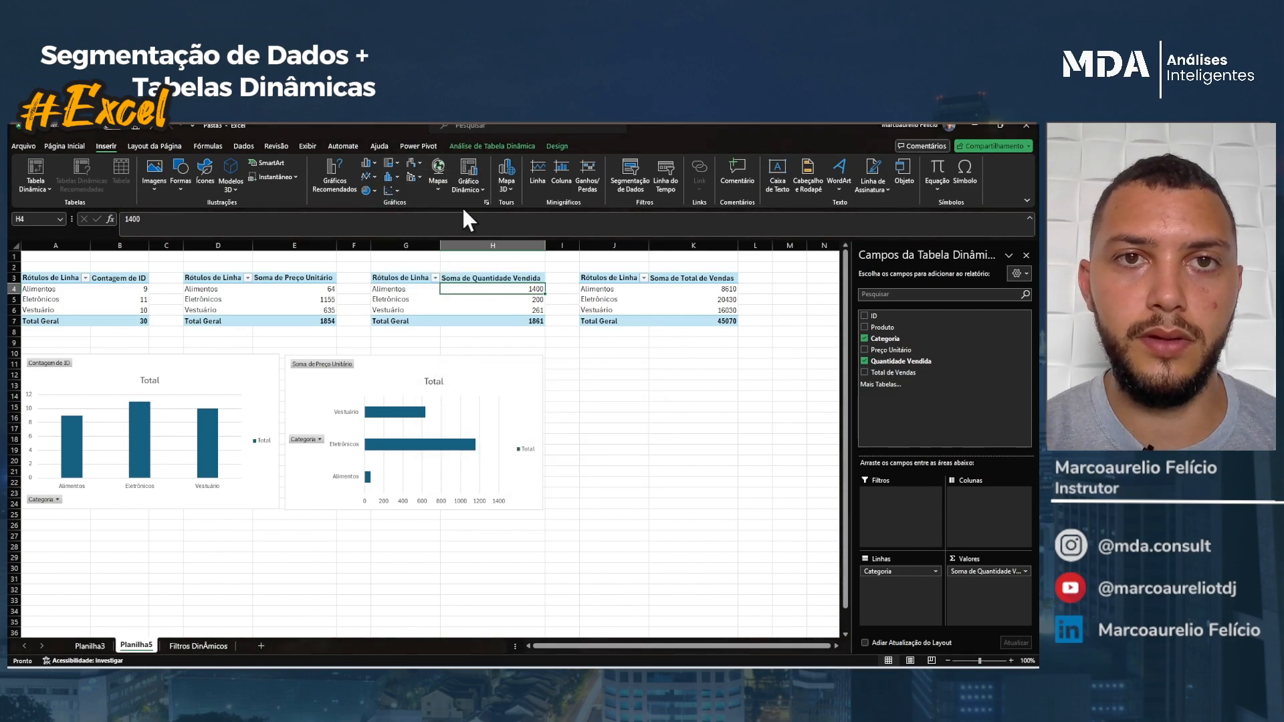
pyautogui.click(374, 175)
pyautogui.click(372, 209)
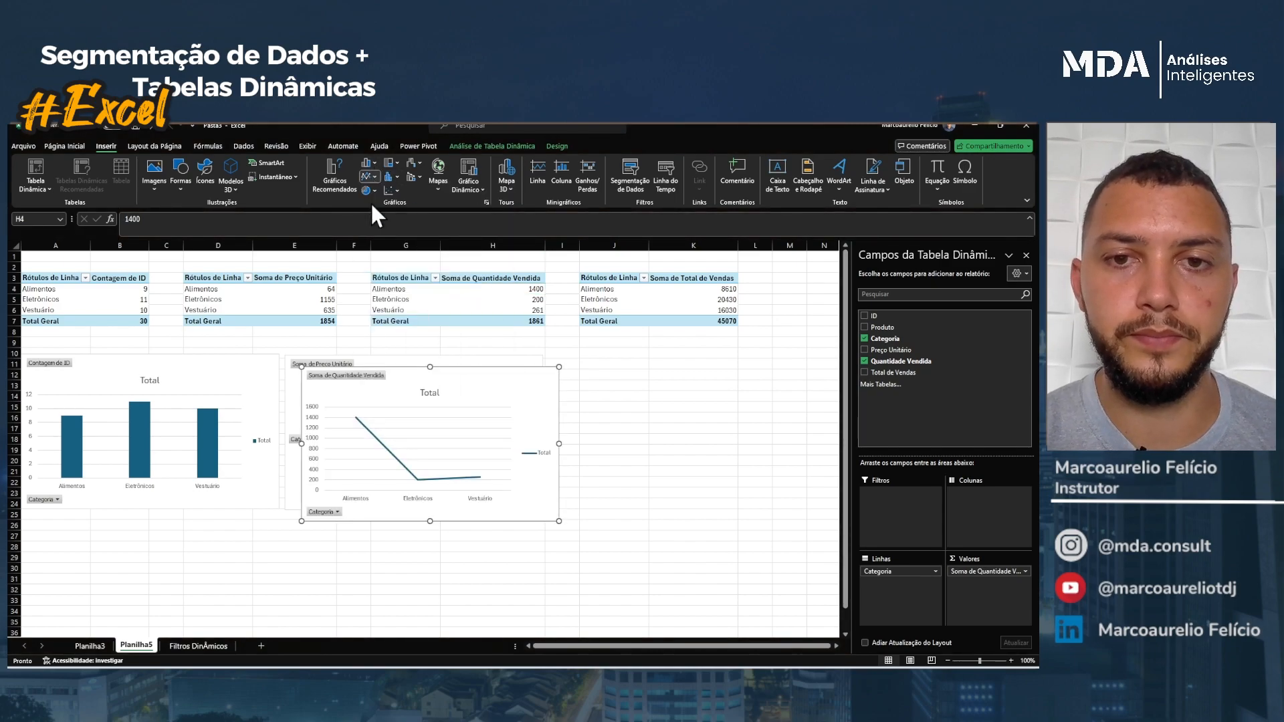
pyautogui.moveTo(404, 375)
pyautogui.mouseDown()
pyautogui.moveTo(516, 386)
pyautogui.moveTo(246, 477)
pyautogui.moveTo(183, 529)
pyautogui.moveTo(121, 527)
pyautogui.mouseUp()
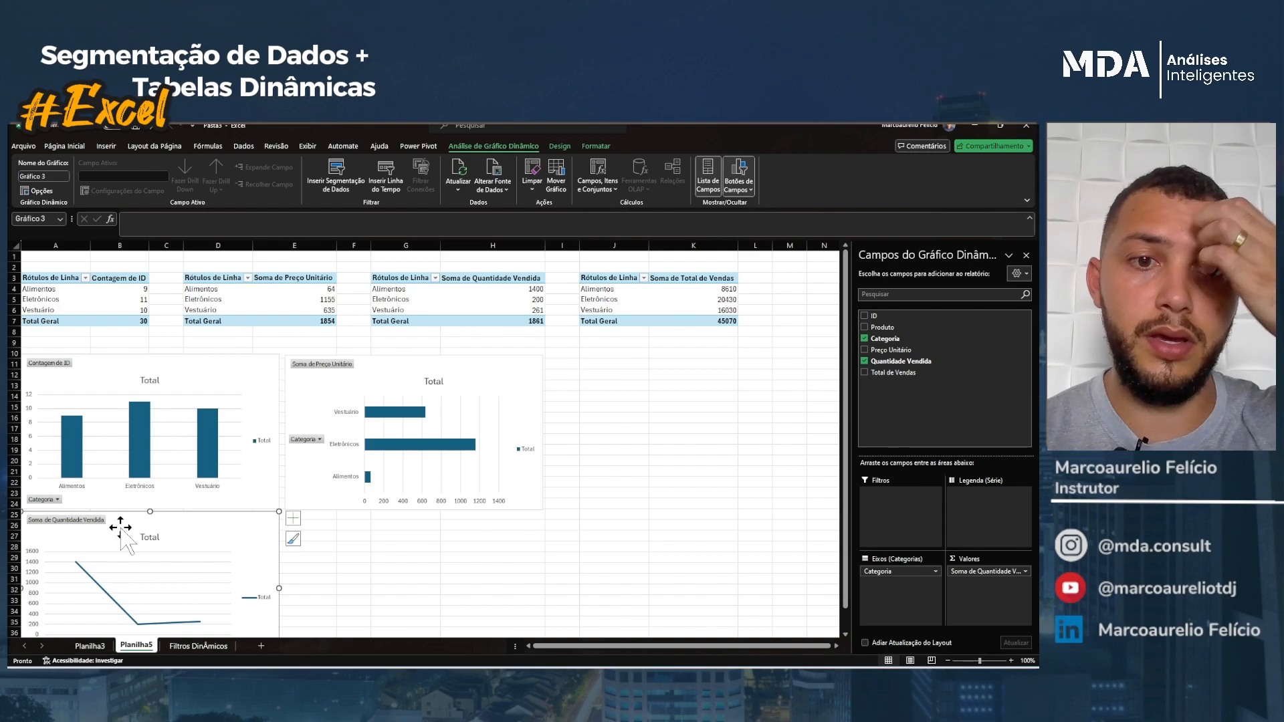
# Insert a 2D clustered column chart from the Total de Vendas pivot table and place it below the Preço Unitário bar chart.
pyautogui.click(612, 303)
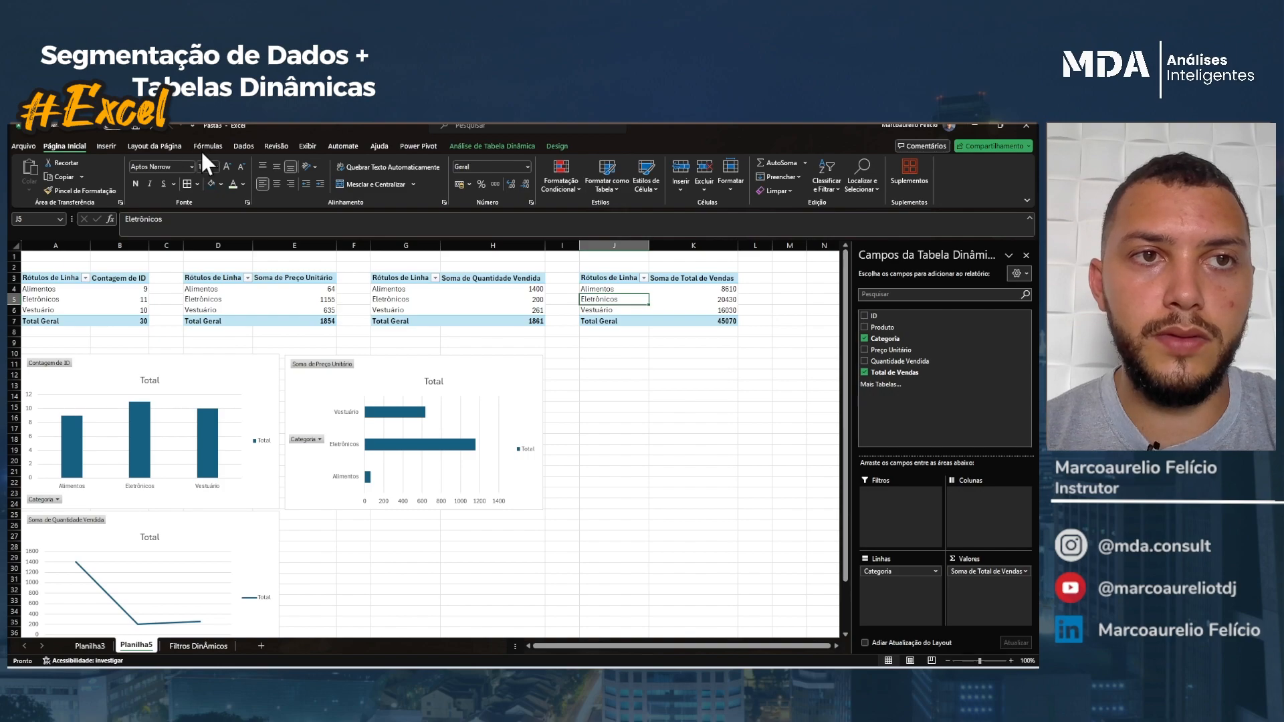
pyautogui.click(116, 151)
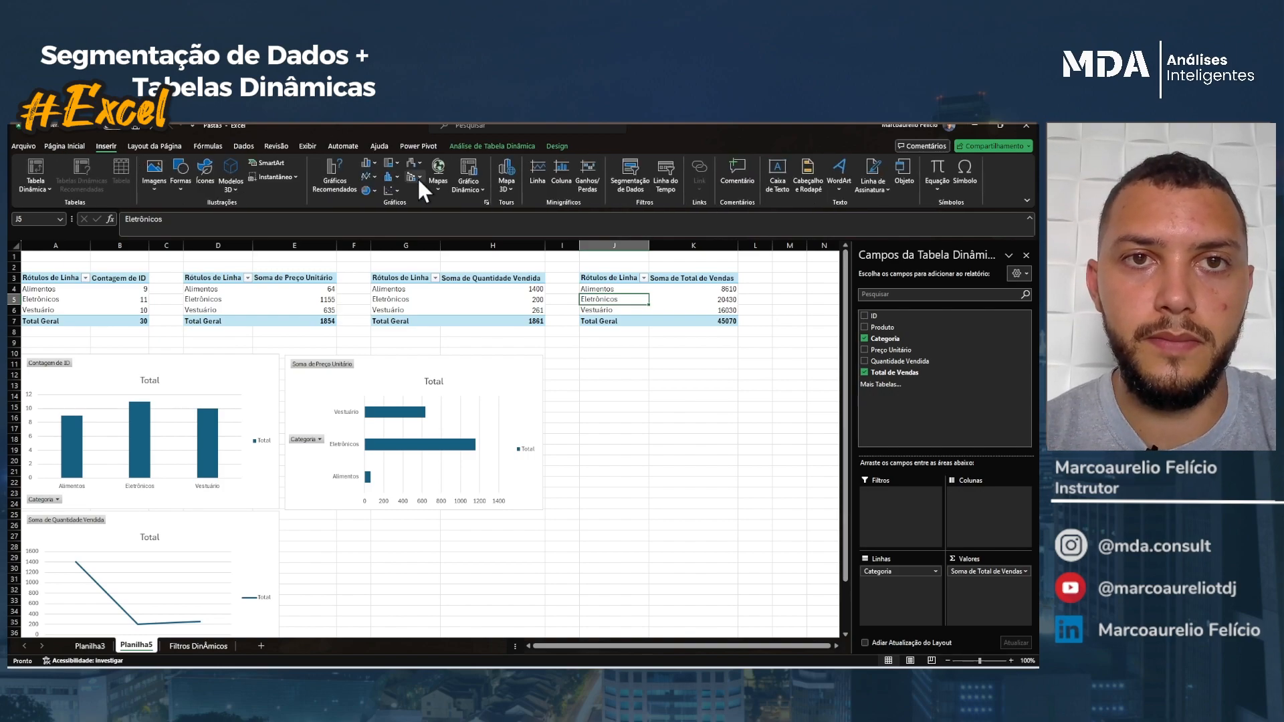
pyautogui.click(374, 159)
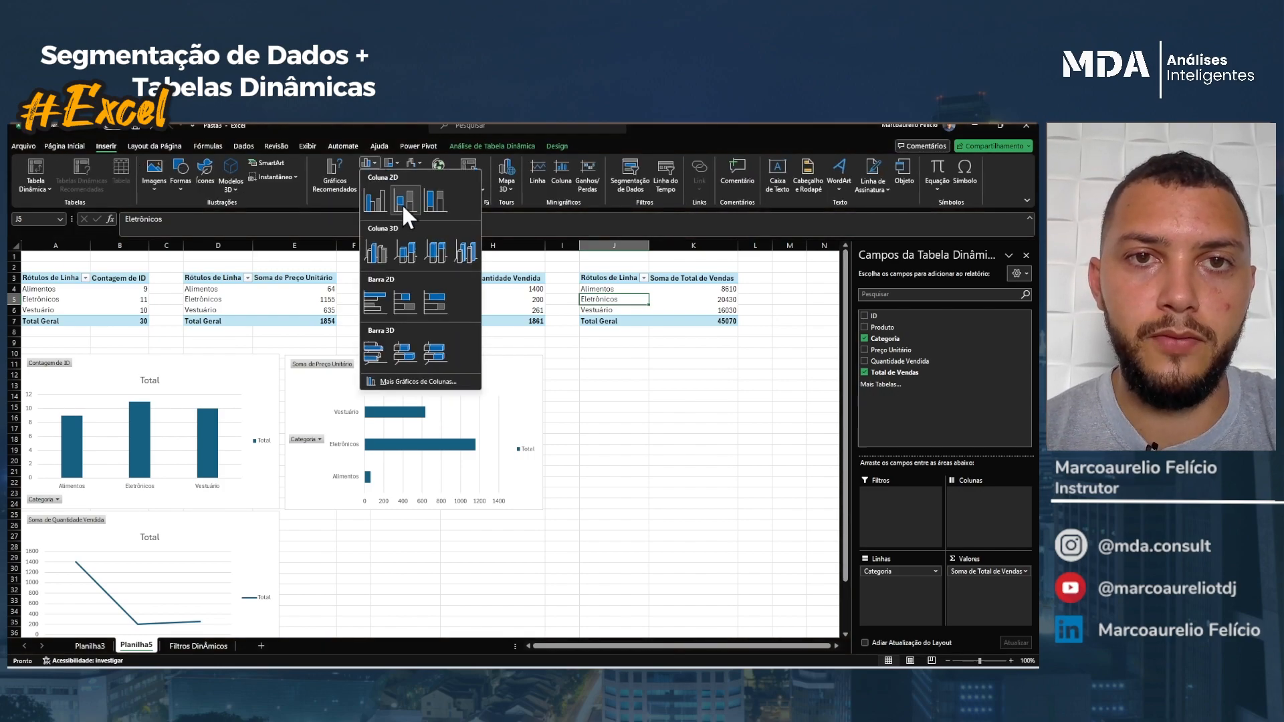
pyautogui.click(375, 199)
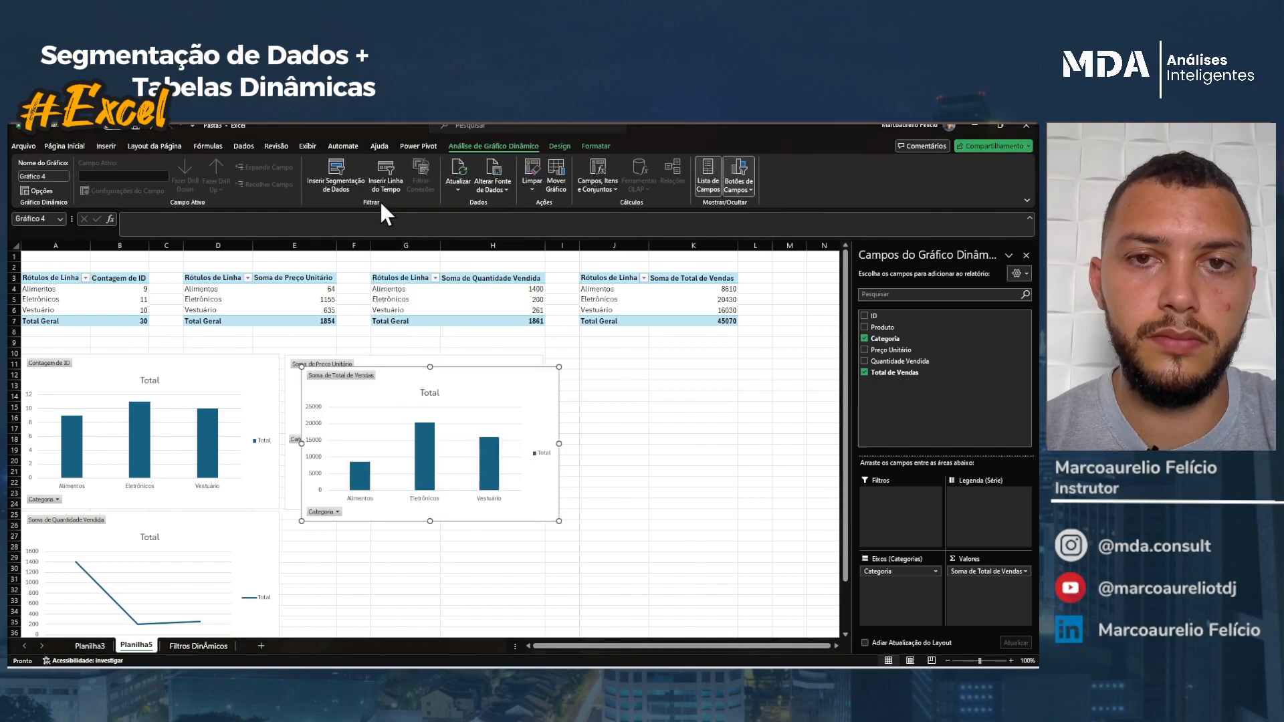
pyautogui.moveTo(511, 382); pyautogui.dragTo(494, 525)
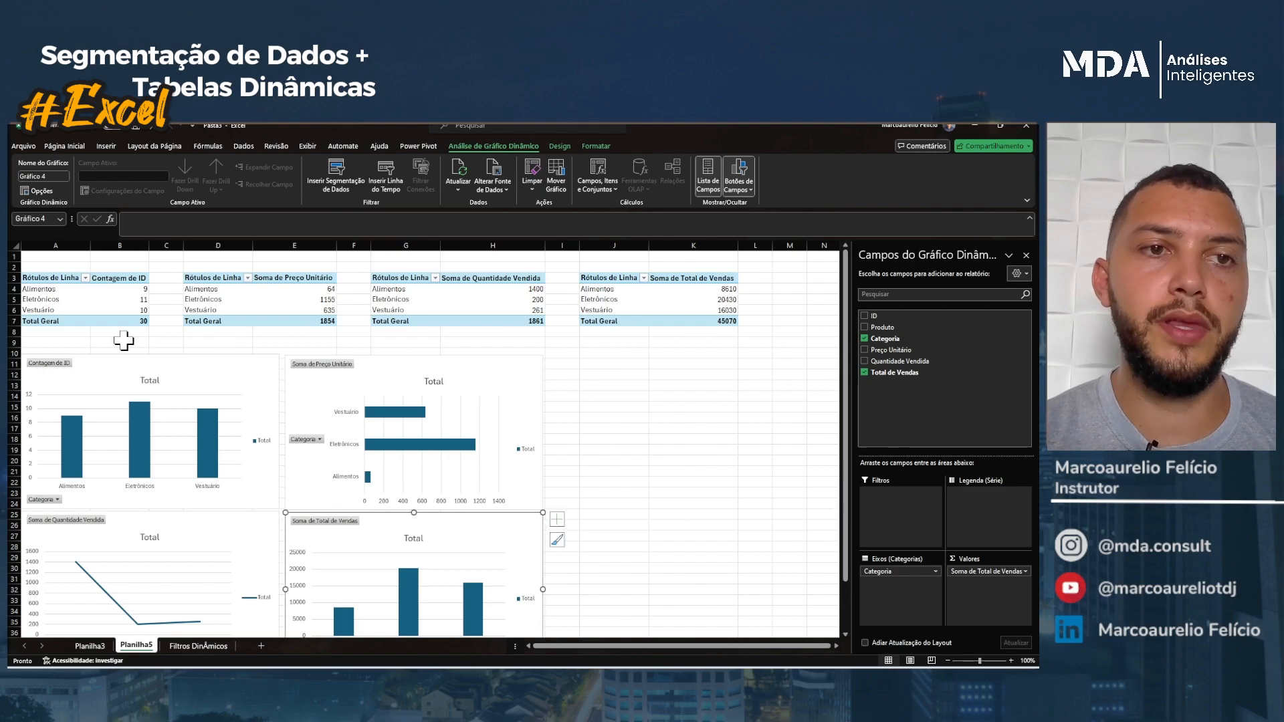
# Insert a slicer (Segmentação de Dados) for the ID field from the first pivot table.
pyautogui.click(51, 289)
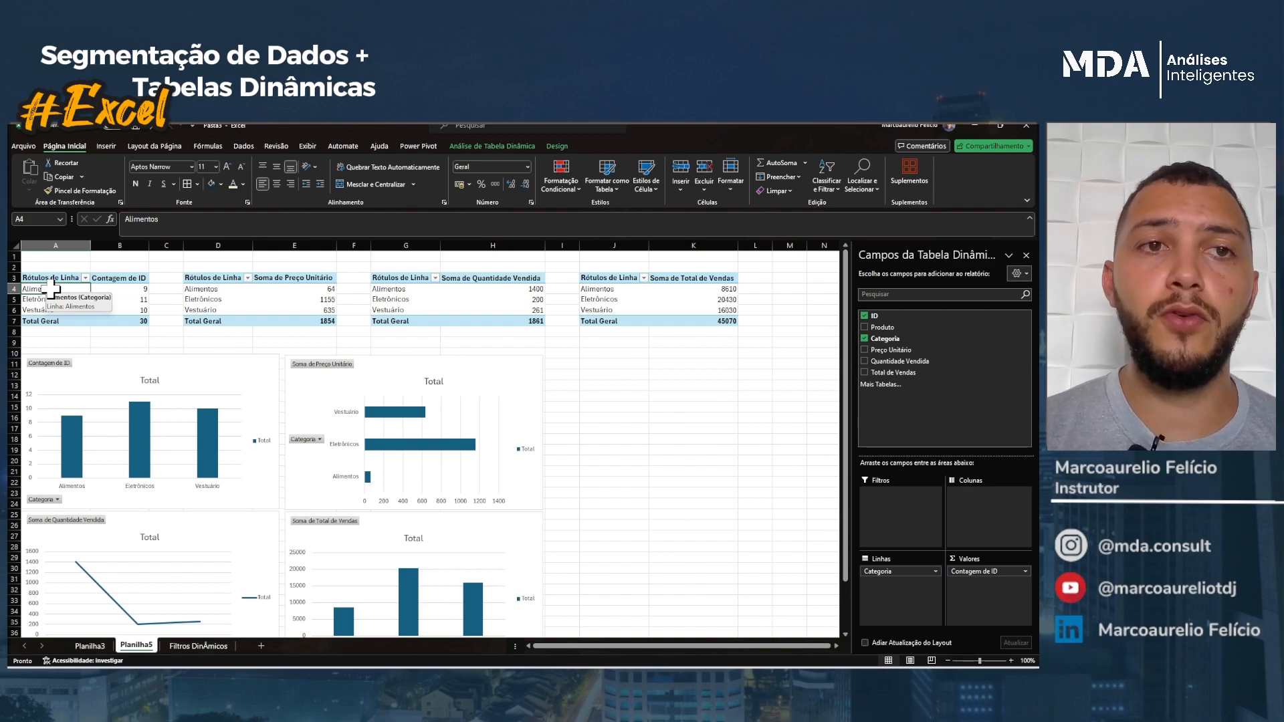
pyautogui.click(490, 146)
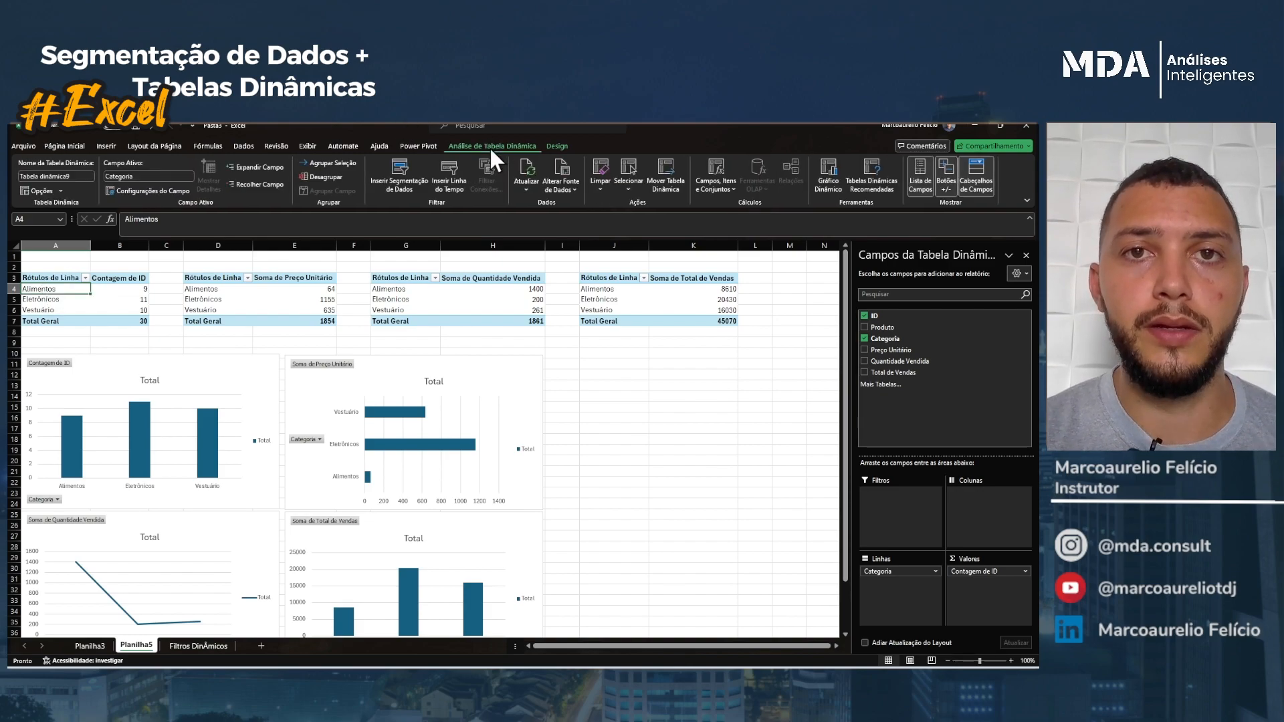
pyautogui.click(395, 177)
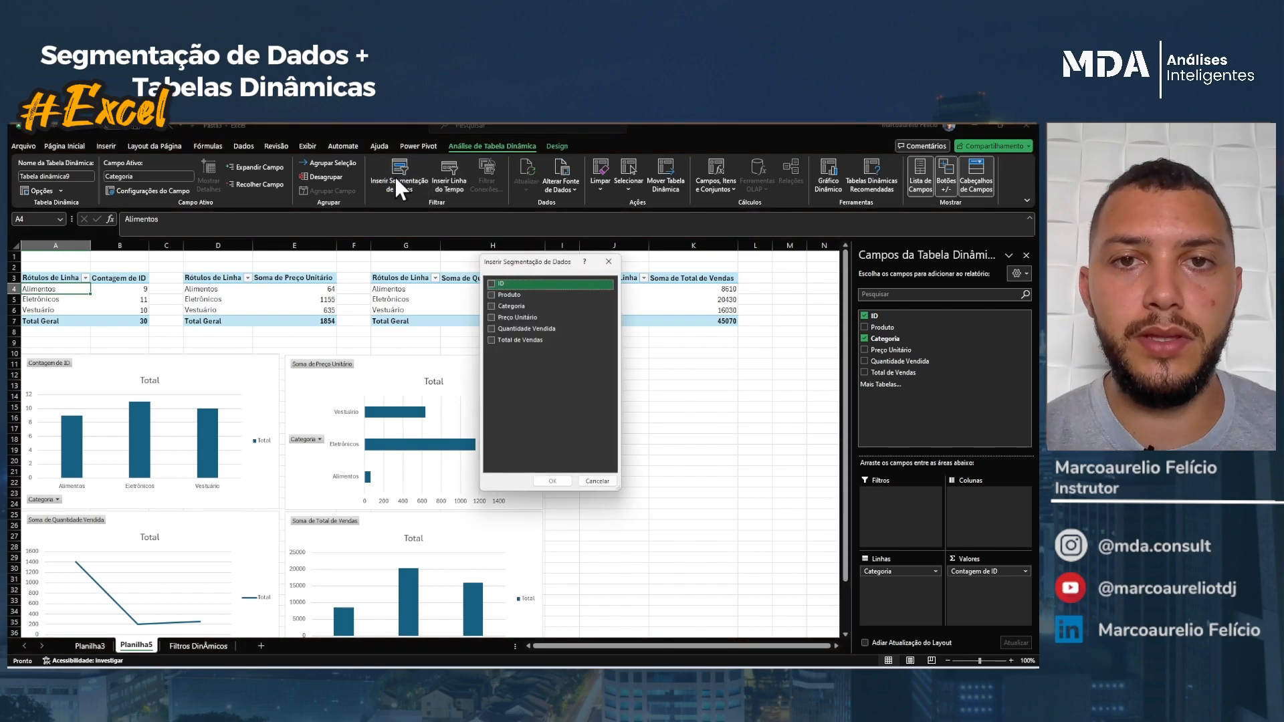
pyautogui.click(494, 286)
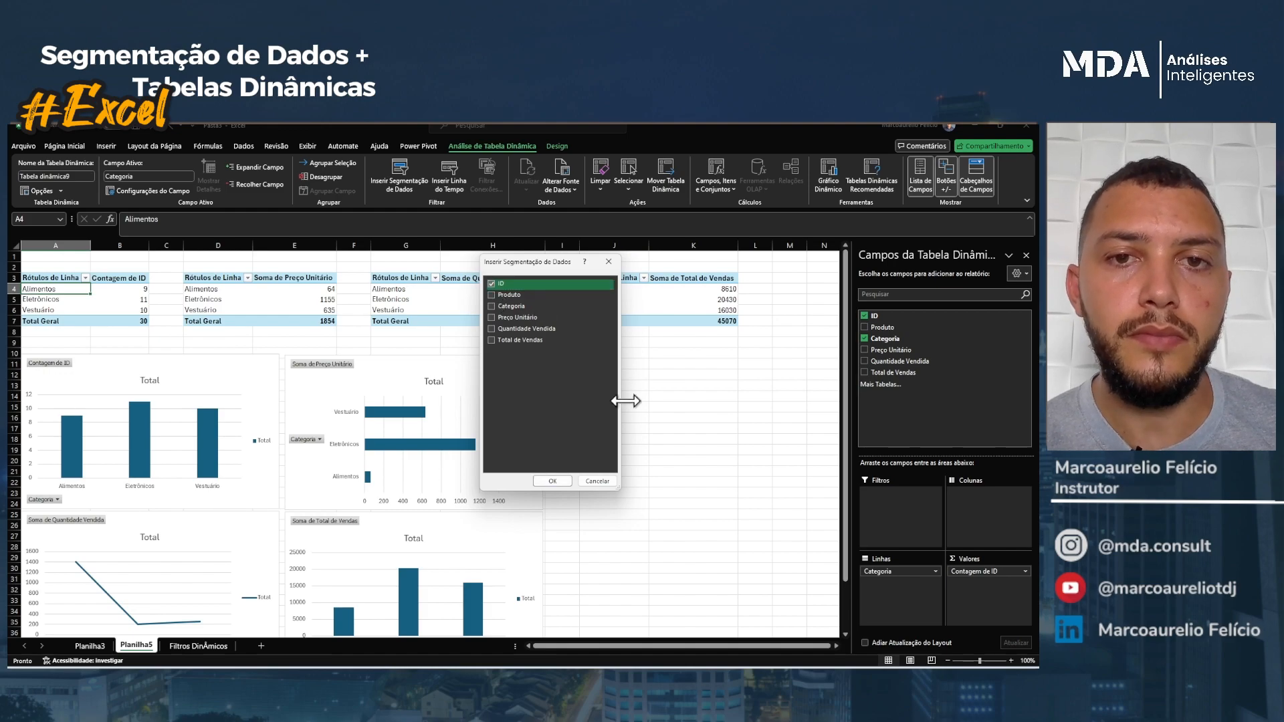
pyautogui.click(552, 481)
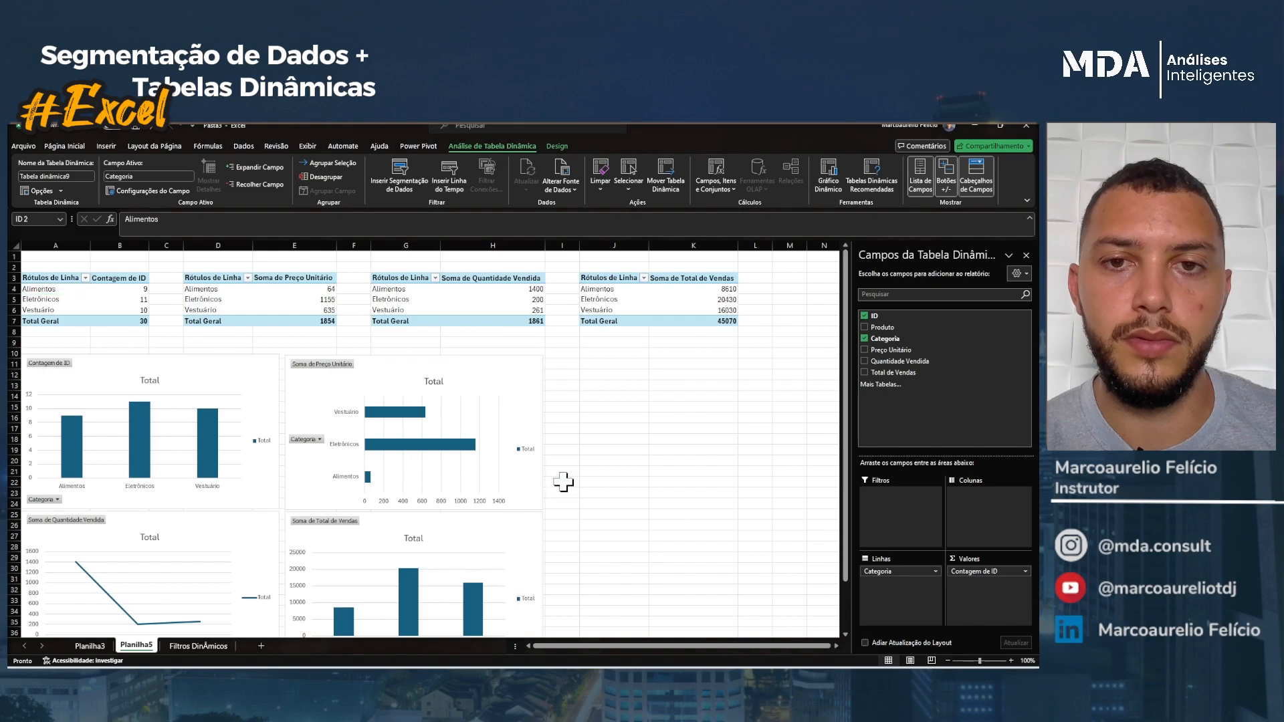
# Move the ID slicer beside the bar chart, around J10, and shorten it to about 3.28 cm high.
pyautogui.moveTo(399, 385); pyautogui.dragTo(613, 362)
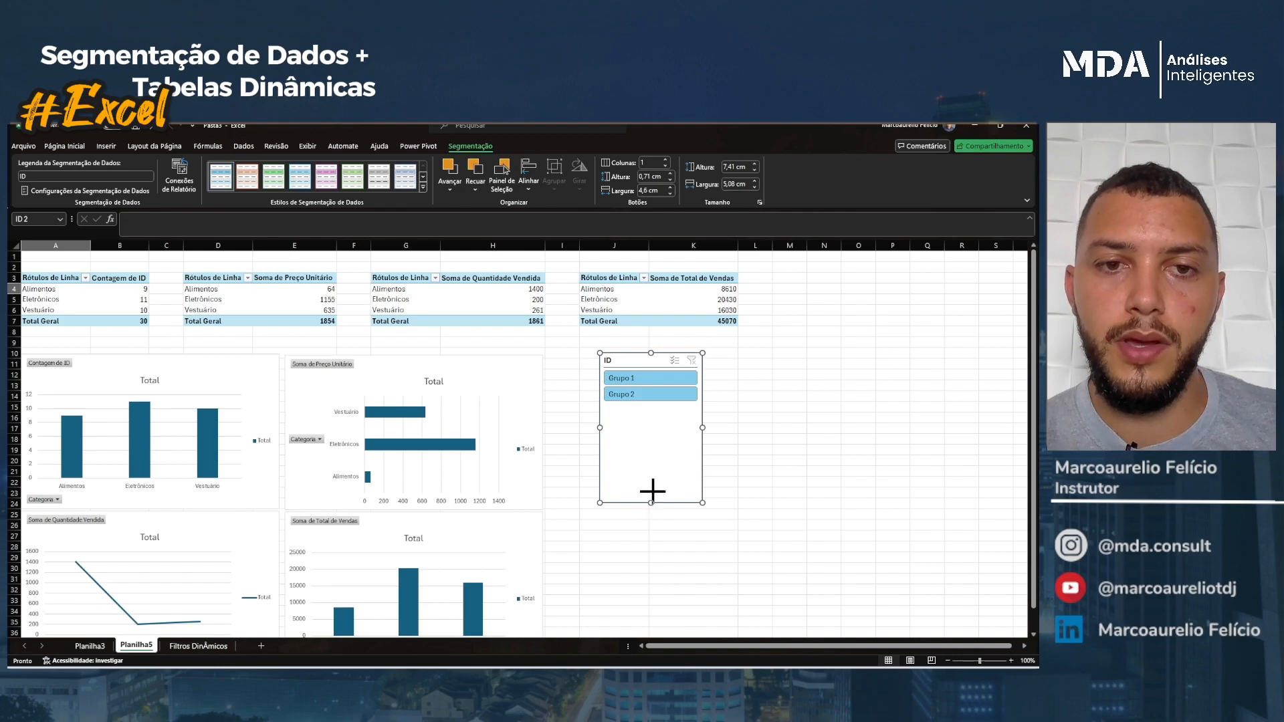
pyautogui.moveTo(651, 502); pyautogui.dragTo(648, 420)
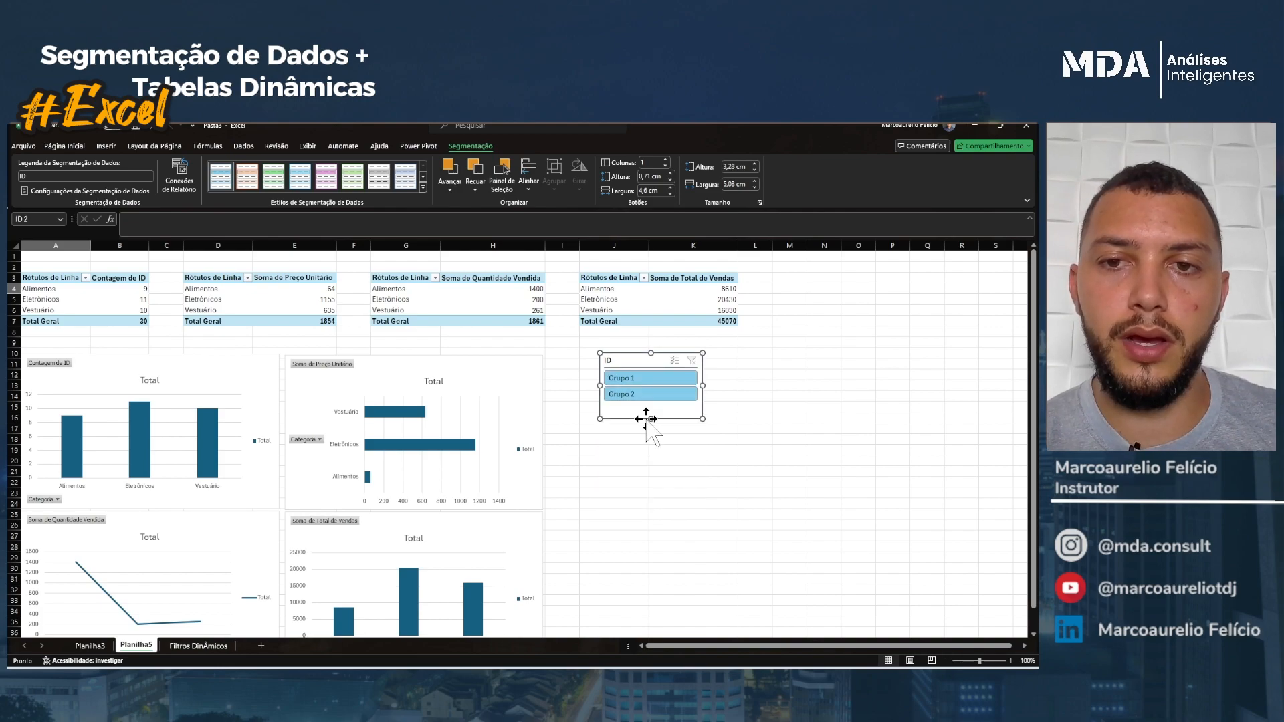
pyautogui.click(718, 416)
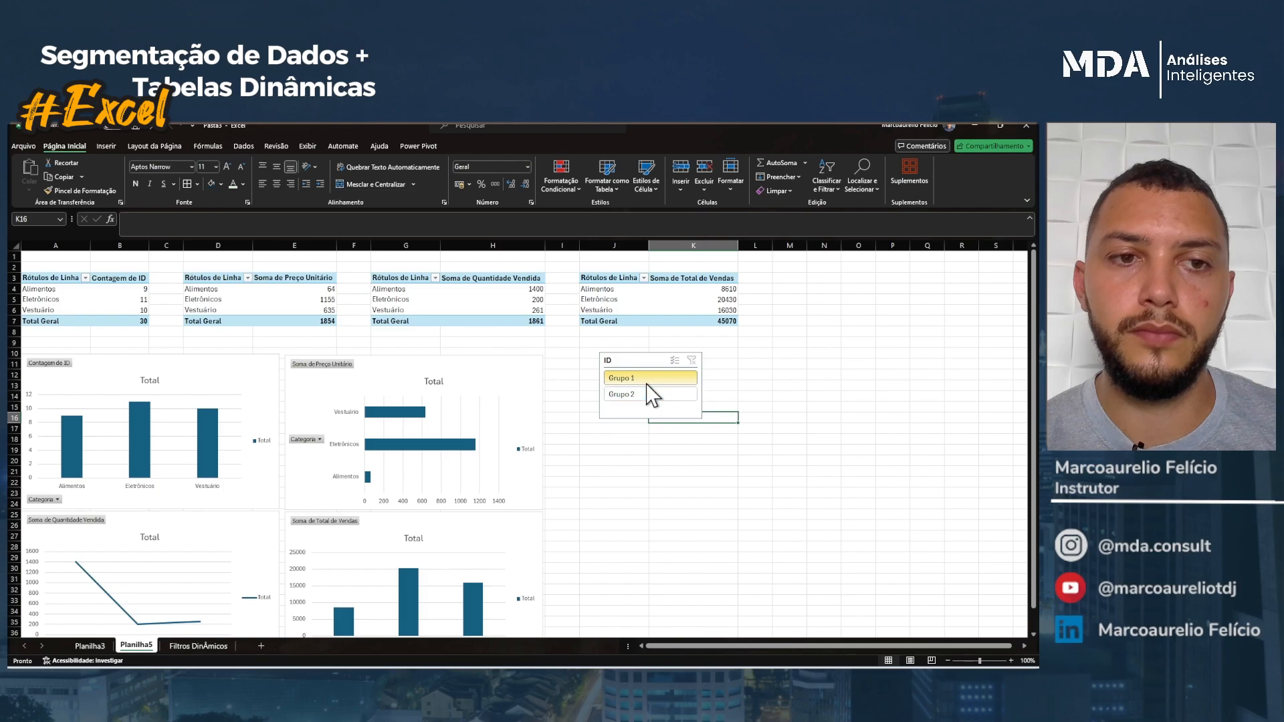
# Test the ID slicer by filtering on Grupo 1, Grupo 2 and Grupo 1 again, and clear its filter.
pyautogui.click(647, 382)
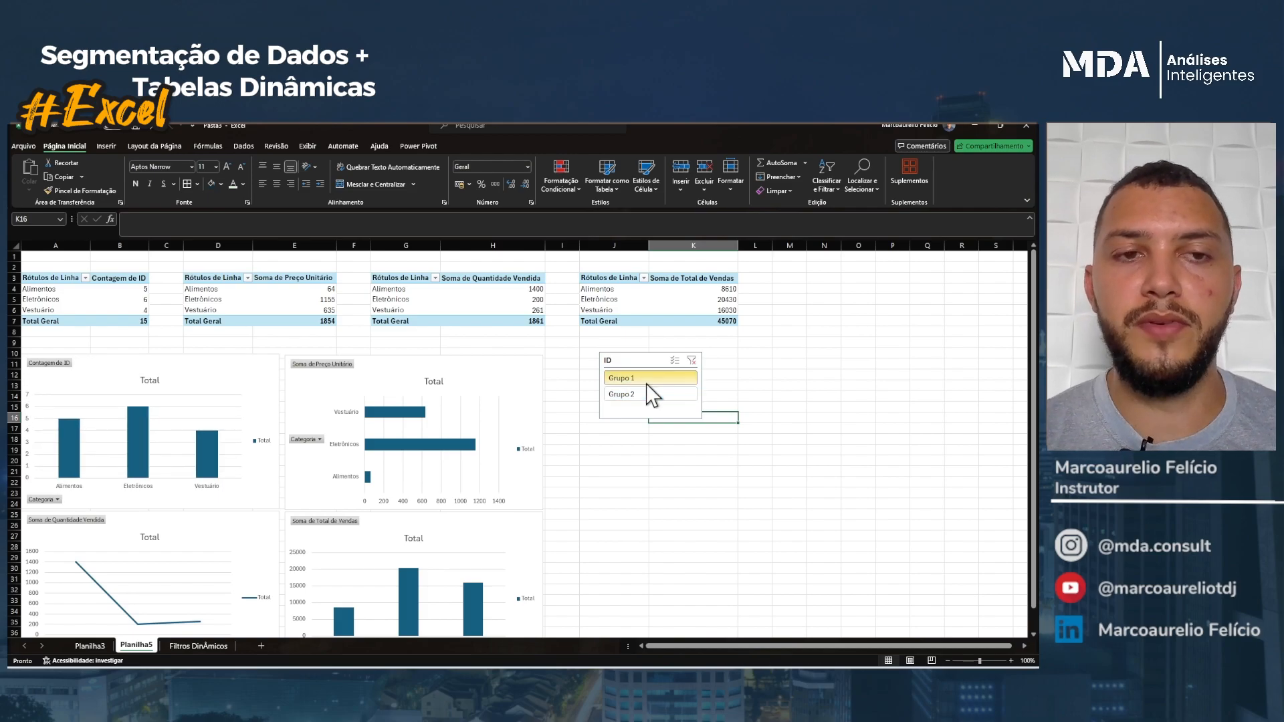
pyautogui.click(647, 396)
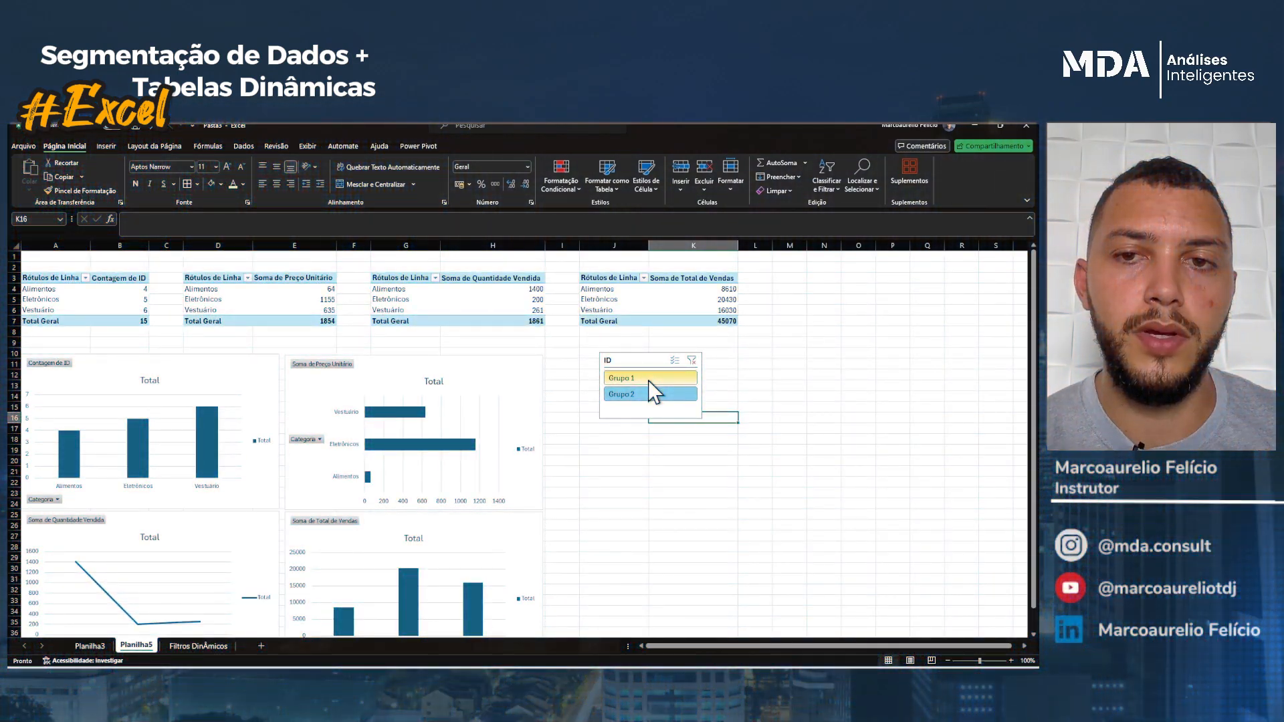
pyautogui.click(677, 378)
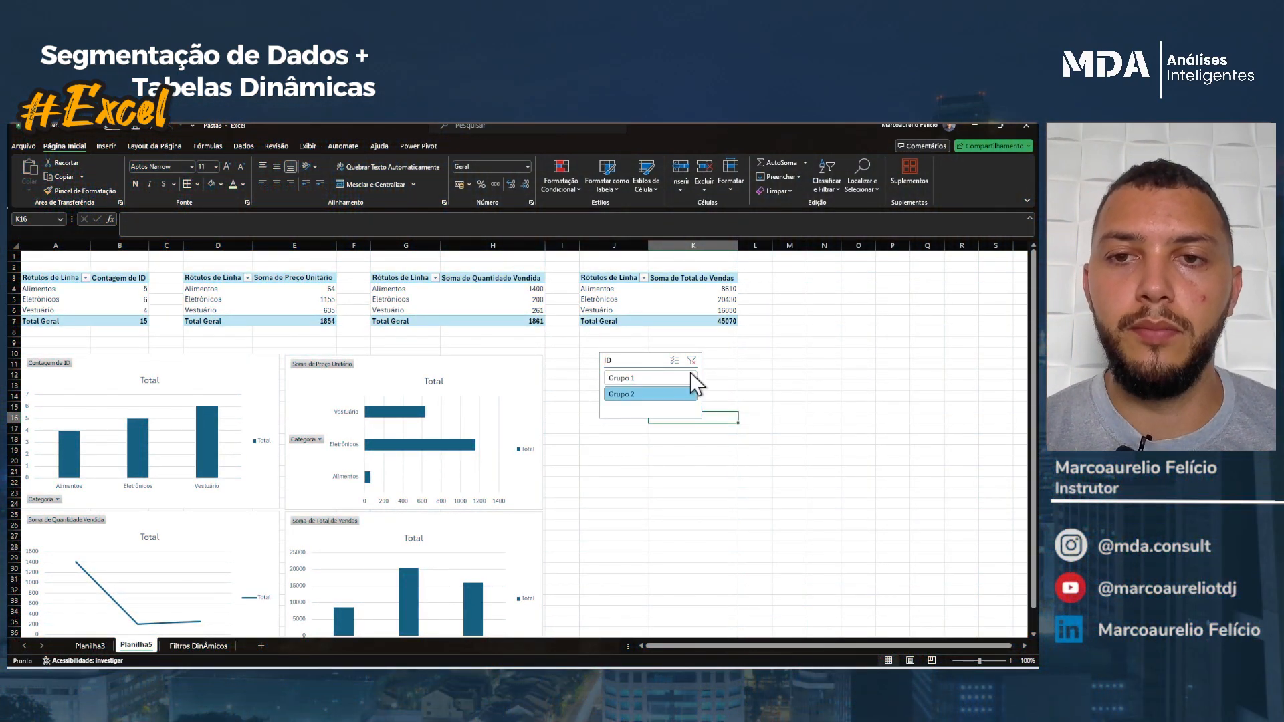
pyautogui.click(692, 361)
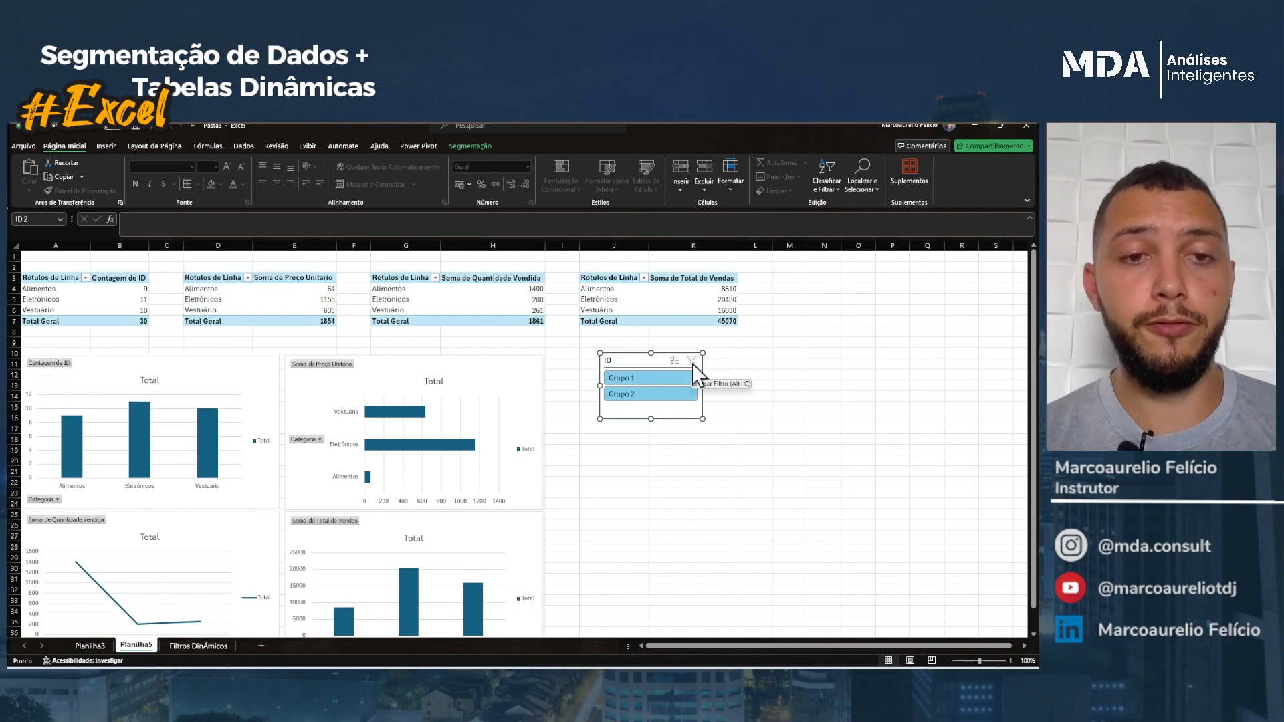
# Connect the ID slicer to the reports Tabela dinâmica10, Tabela dinâmica11 and Tabela dinâmica12 as well.
pyautogui.rightClick(632, 368)
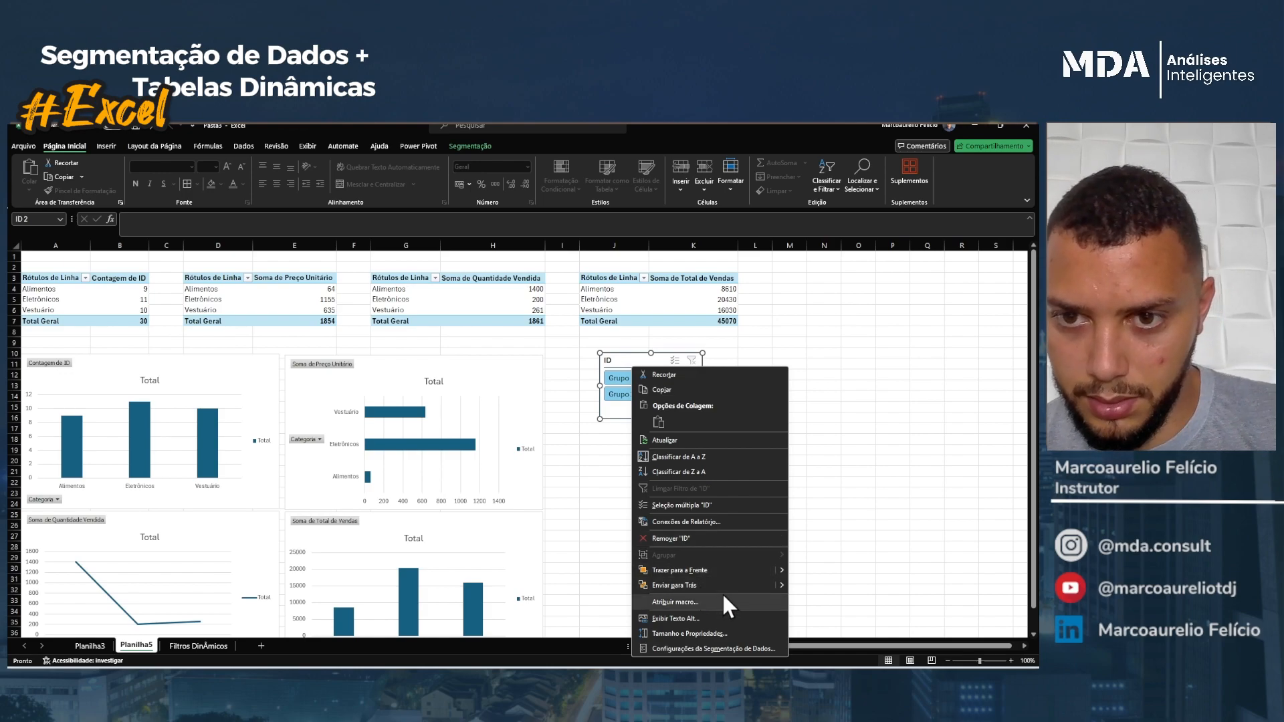
pyautogui.click(710, 523)
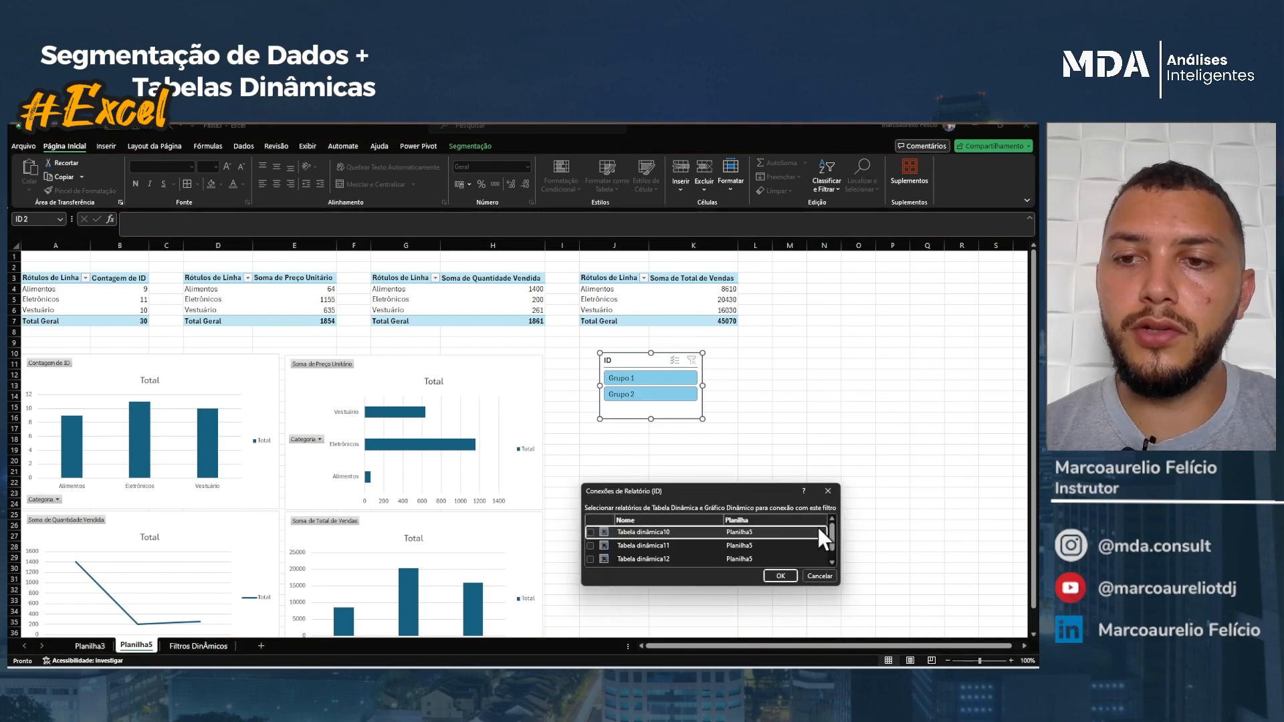
pyautogui.moveTo(830, 530)
pyautogui.mouseDown()
pyautogui.moveTo(829, 554)
pyautogui.moveTo(828, 524)
pyautogui.mouseUp()
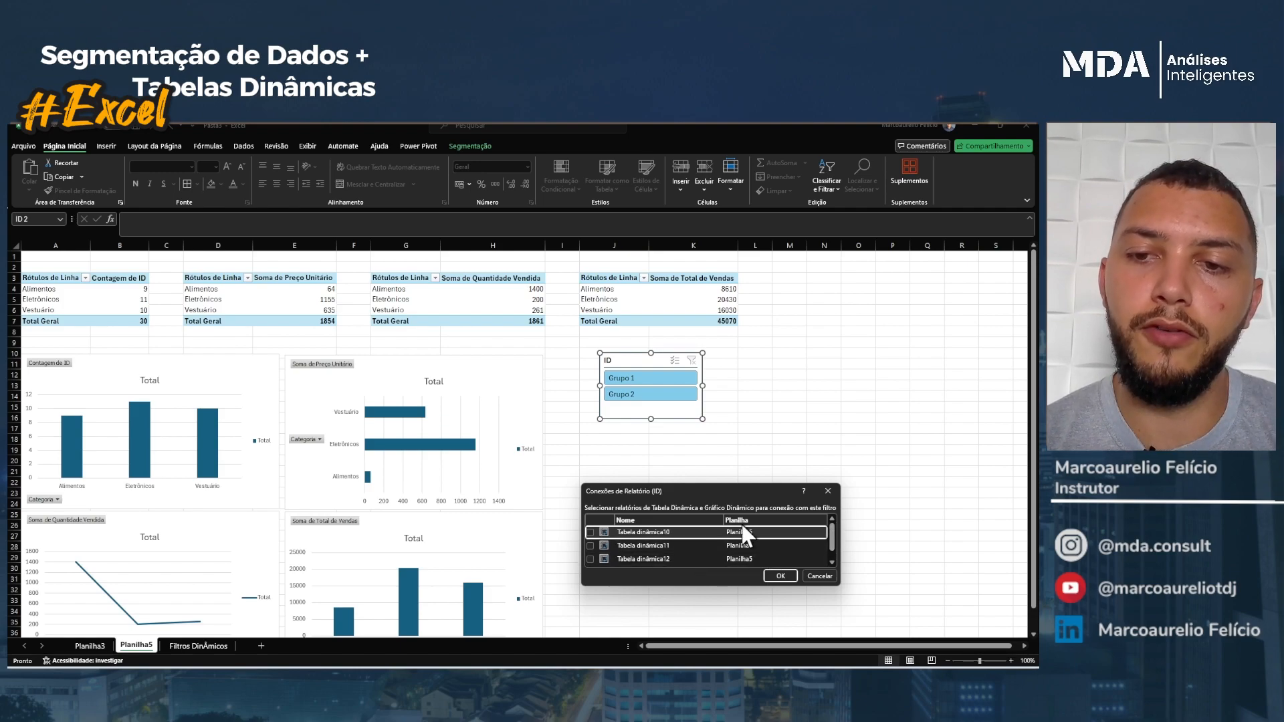
pyautogui.click(591, 533)
pyautogui.click(590, 544)
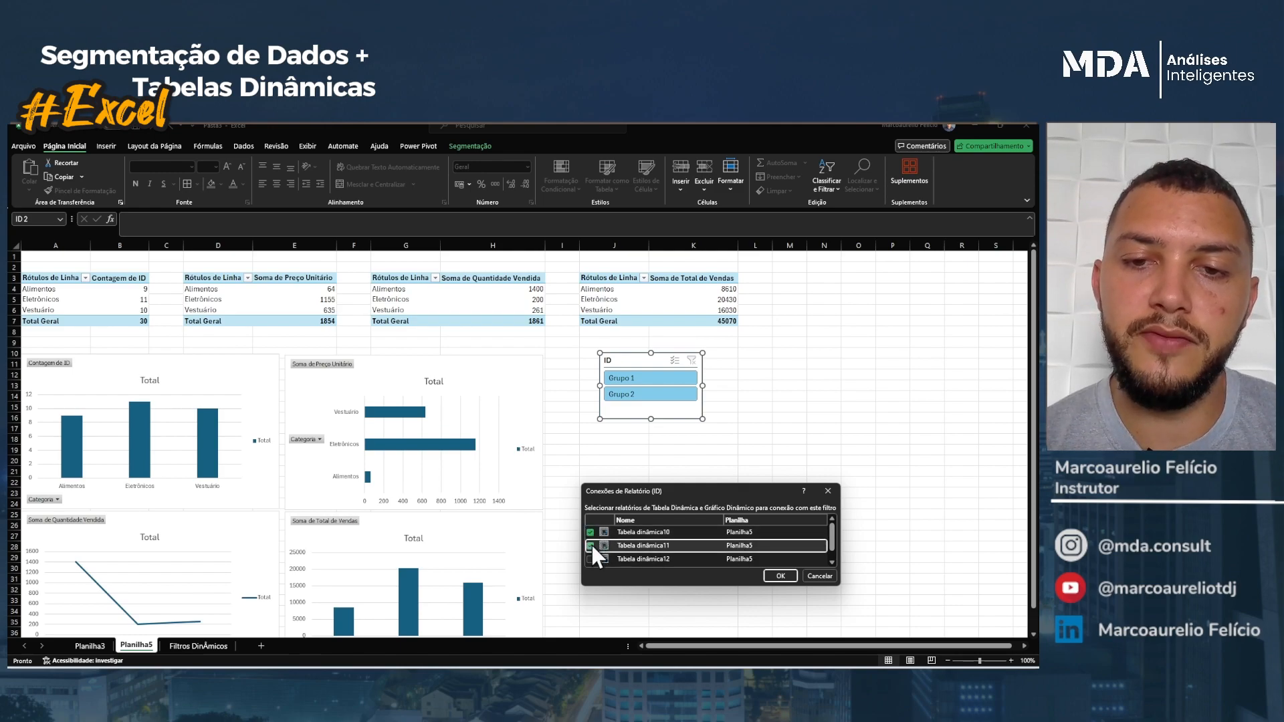
pyautogui.click(589, 559)
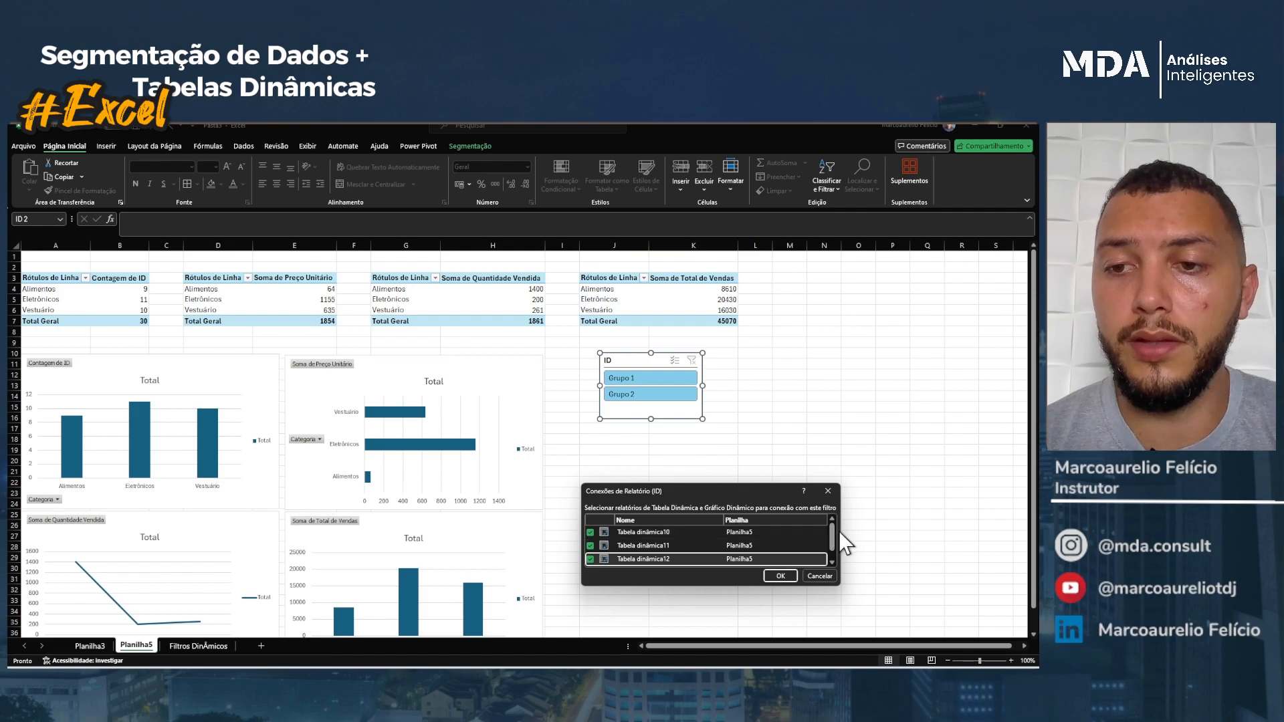
pyautogui.moveTo(835, 533); pyautogui.dragTo(833, 547)
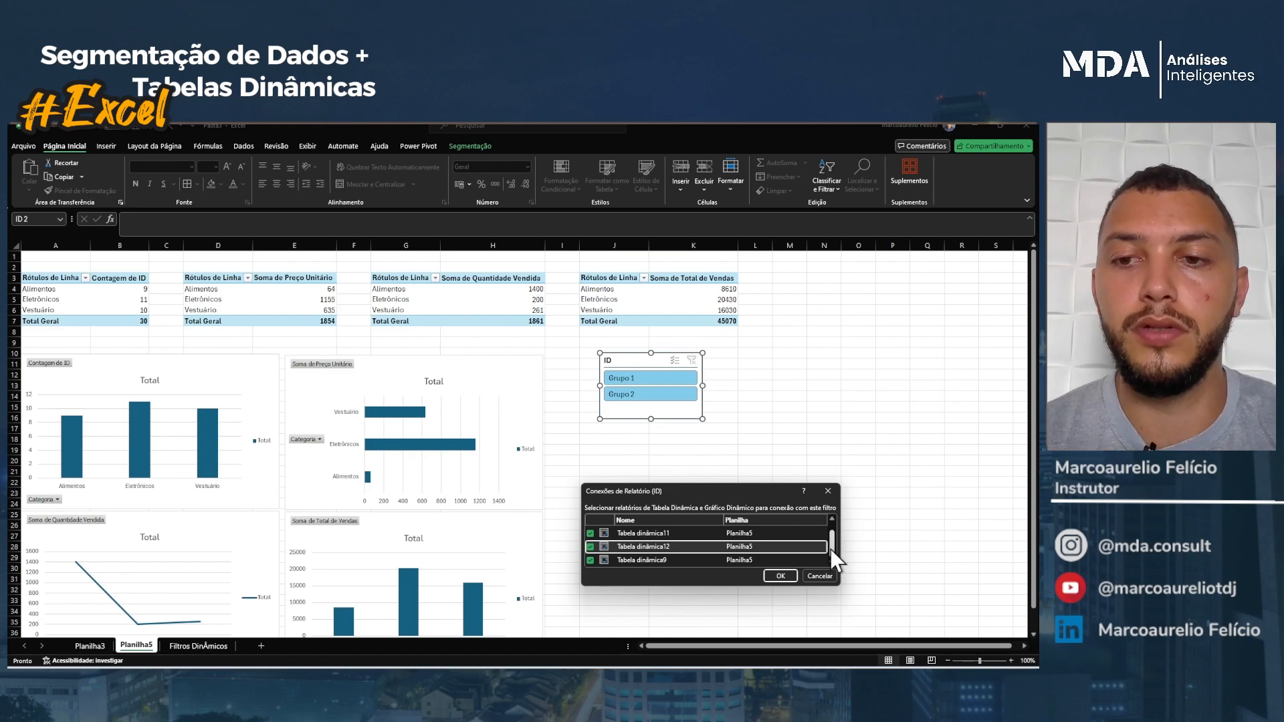
pyautogui.click(780, 576)
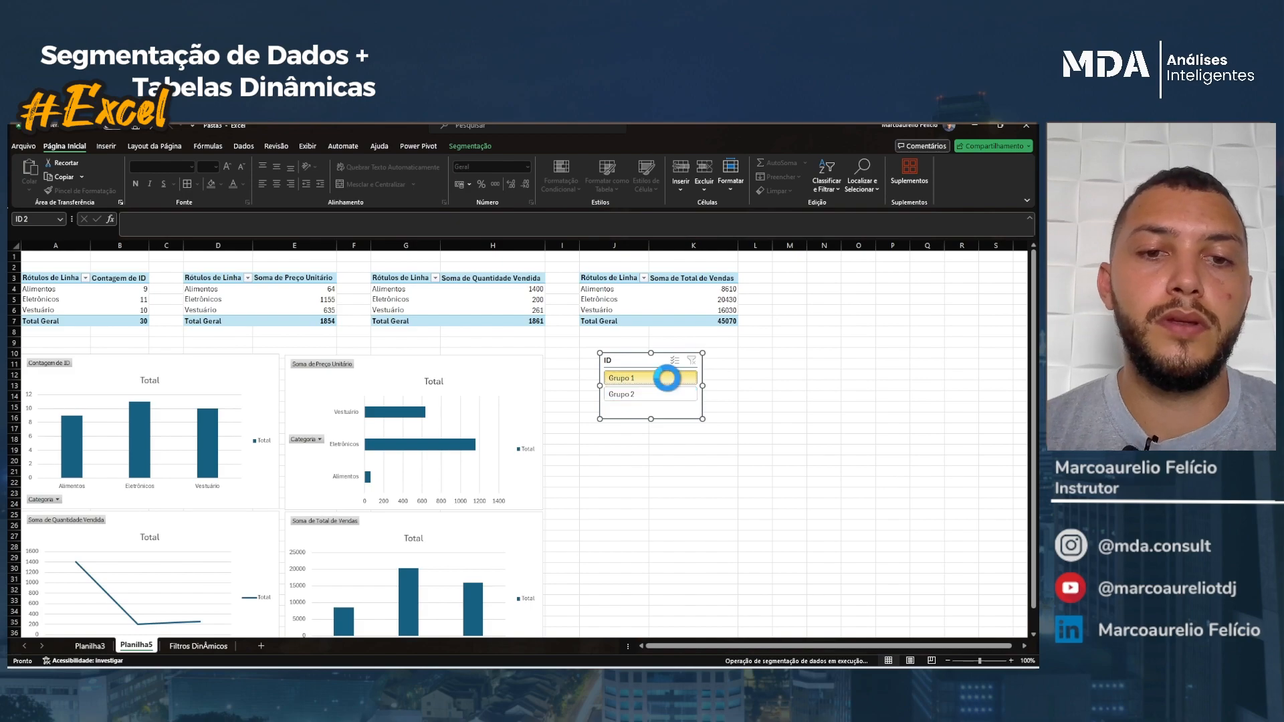
# Test the connected ID slicer with Grupo 1 and Grupo 2, glance at the Filtros Dinâmicos sheet, and clear the slicer's filter.
pyautogui.click(667, 378)
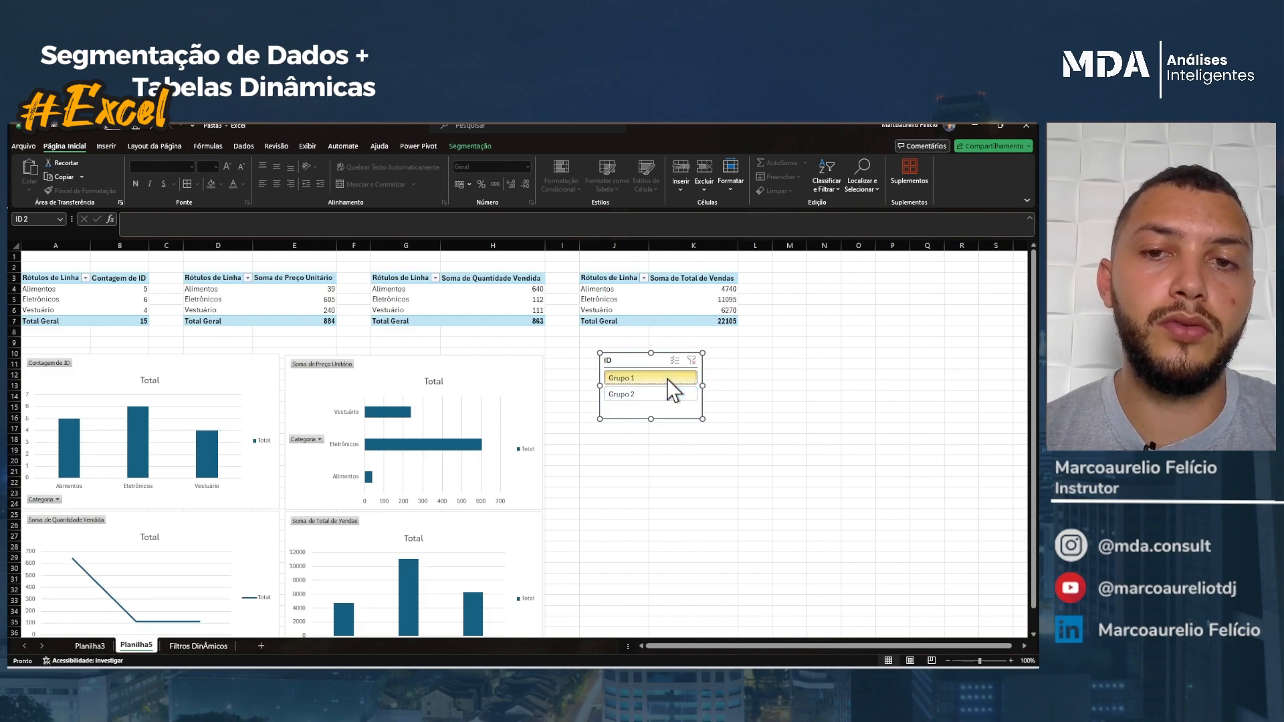
pyautogui.click(665, 394)
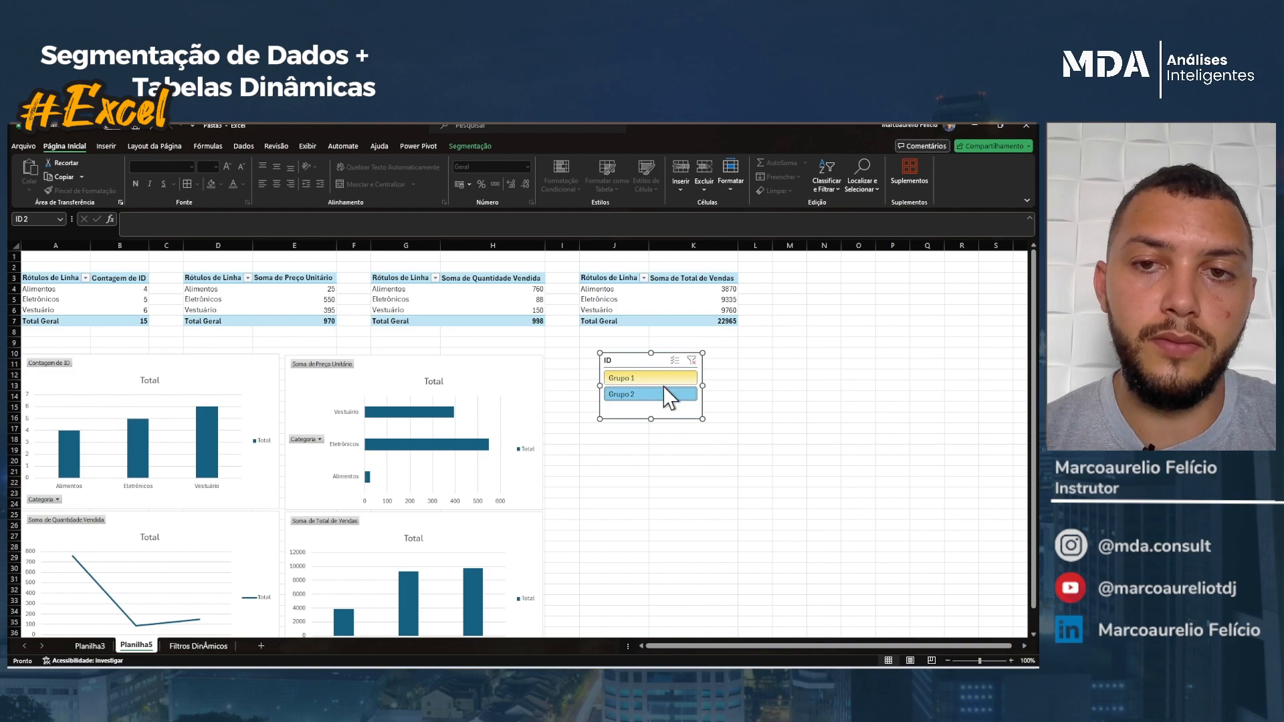
pyautogui.click(662, 392)
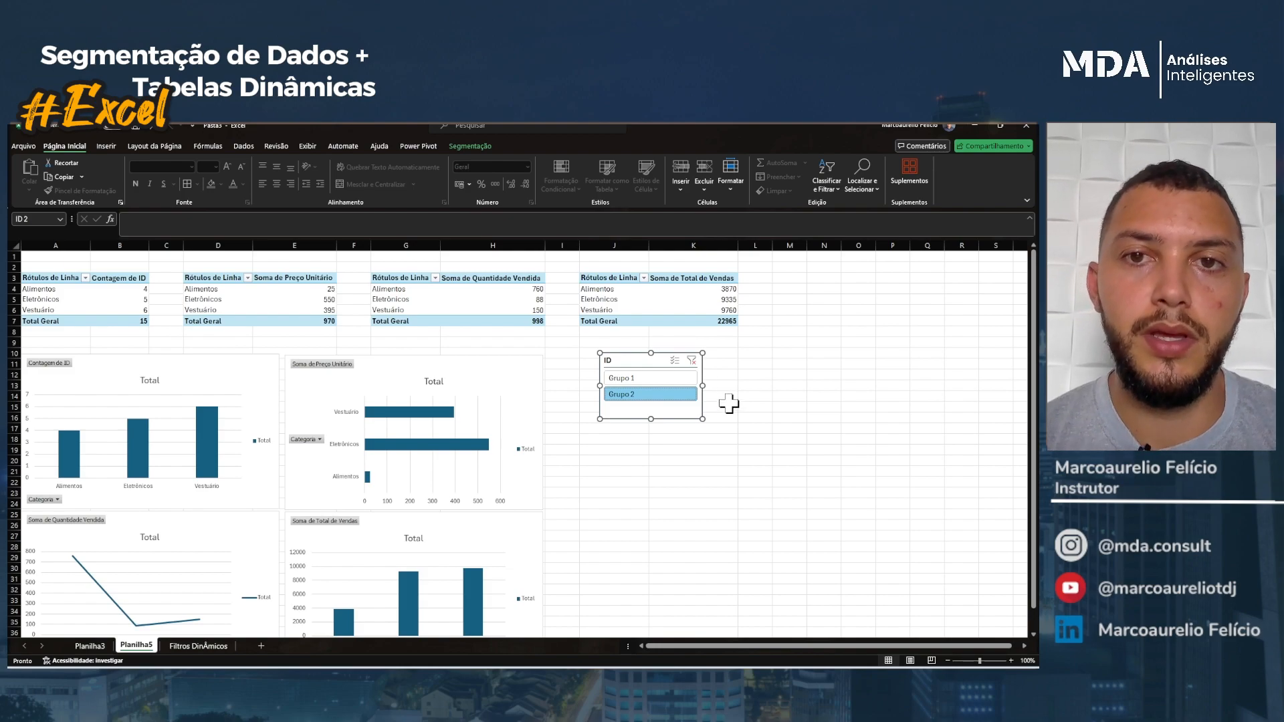
pyautogui.click(752, 292)
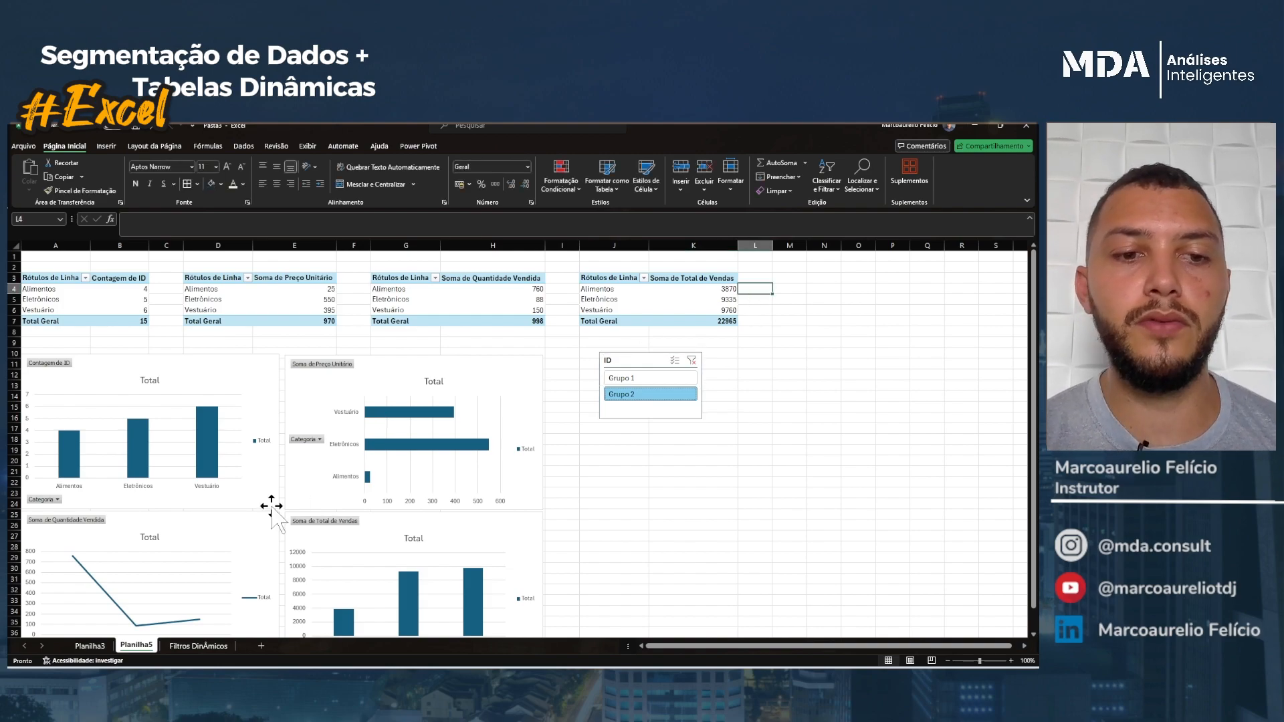
pyautogui.click(175, 643)
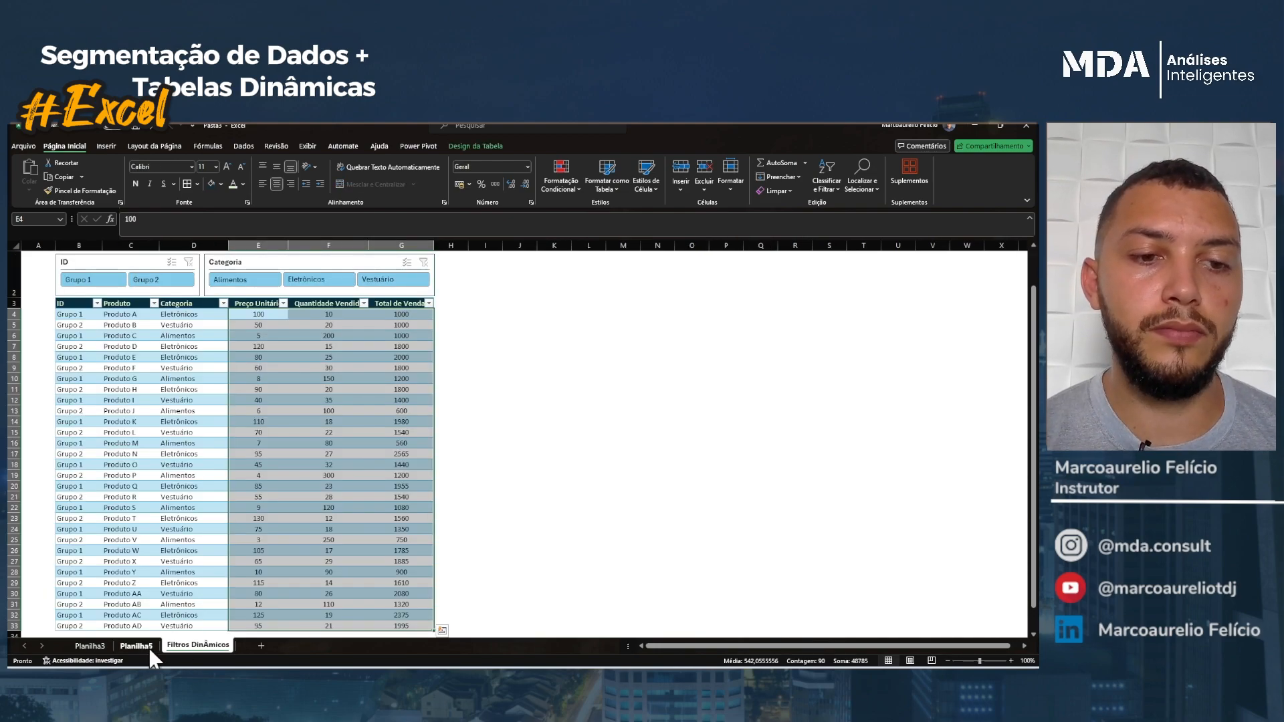
pyautogui.click(141, 646)
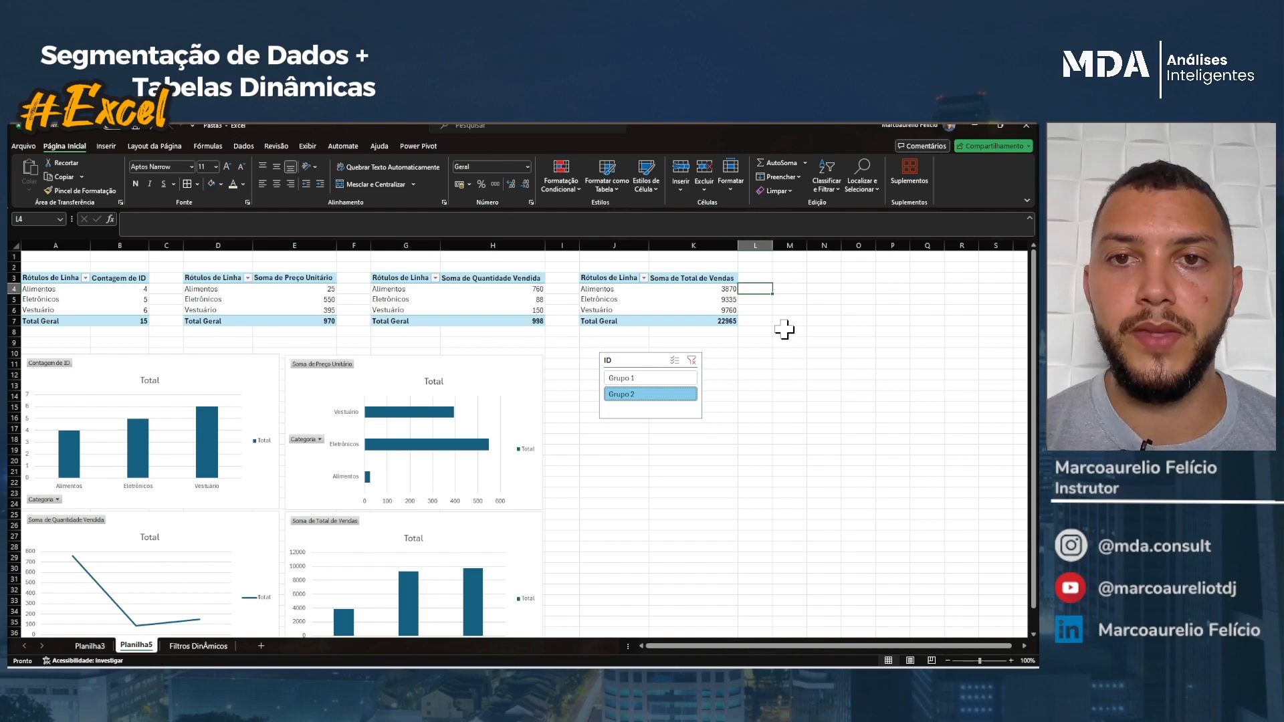
pyautogui.click(692, 361)
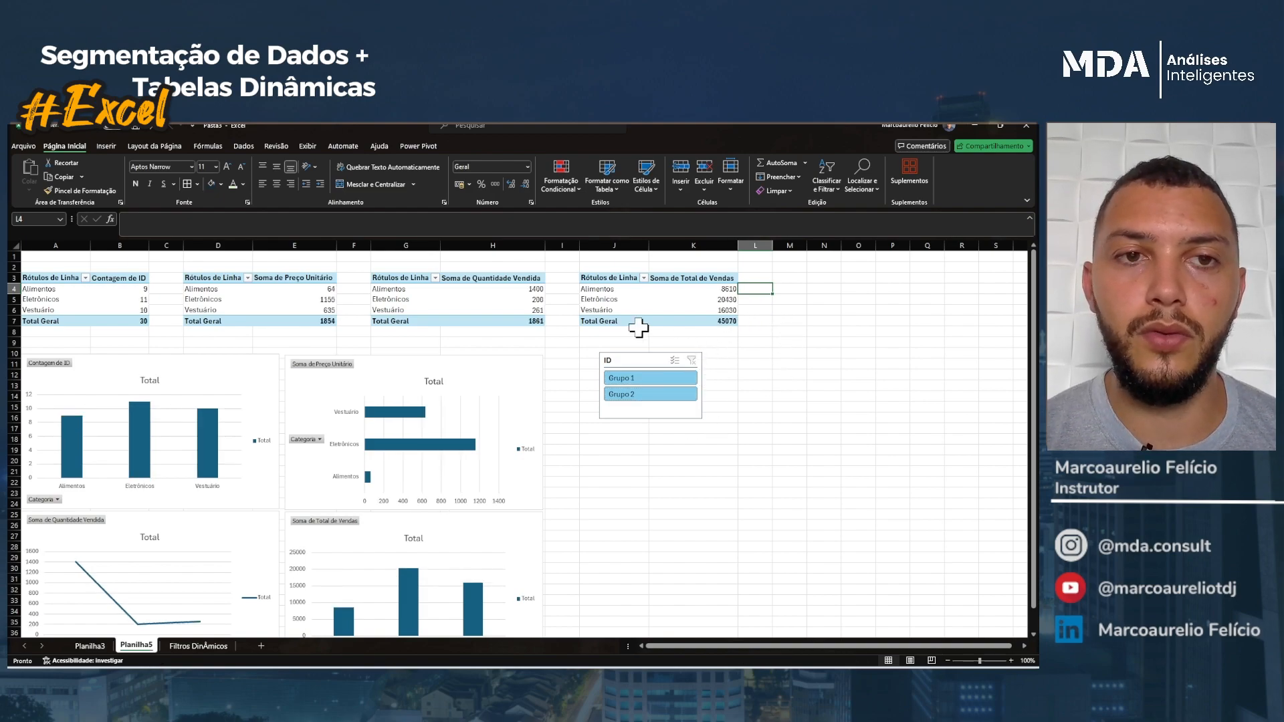
# Add the Produto field to the rows of the Total de Vendas pivot table and move the ID slicer clear of it, around O2.
pyautogui.click(610, 288)
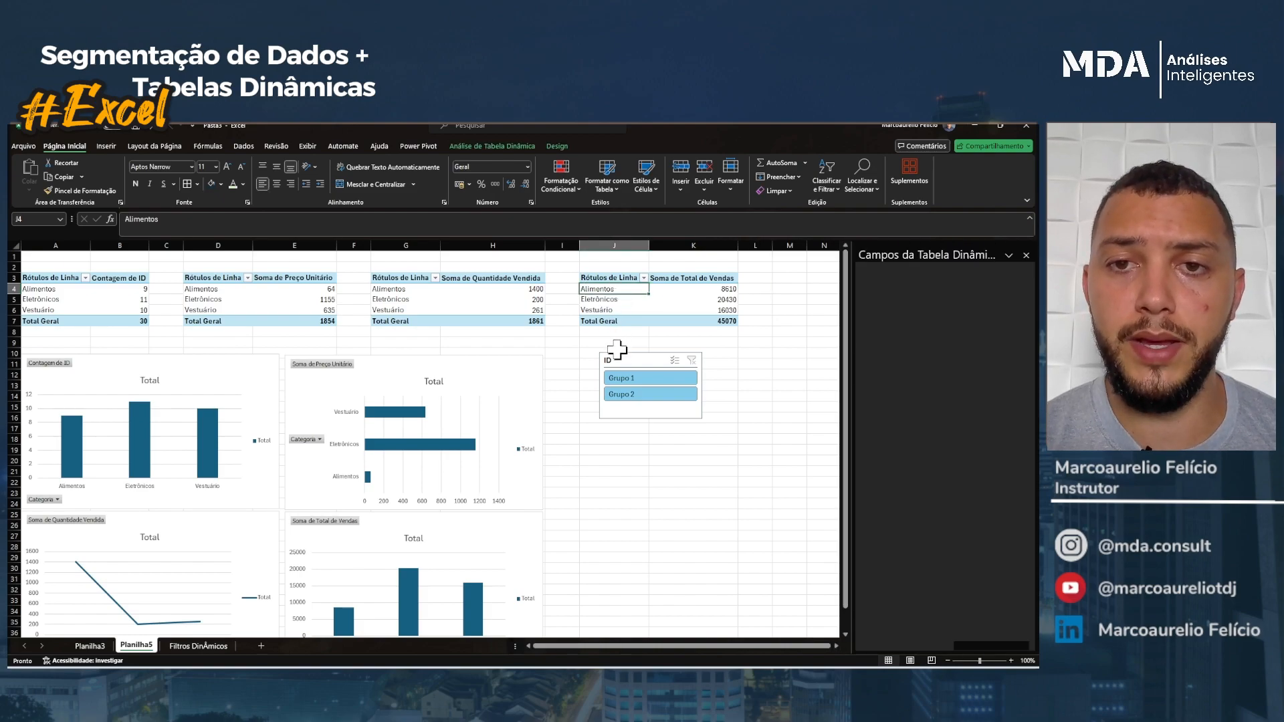
pyautogui.moveTo(616, 349); pyautogui.dragTo(786, 276)
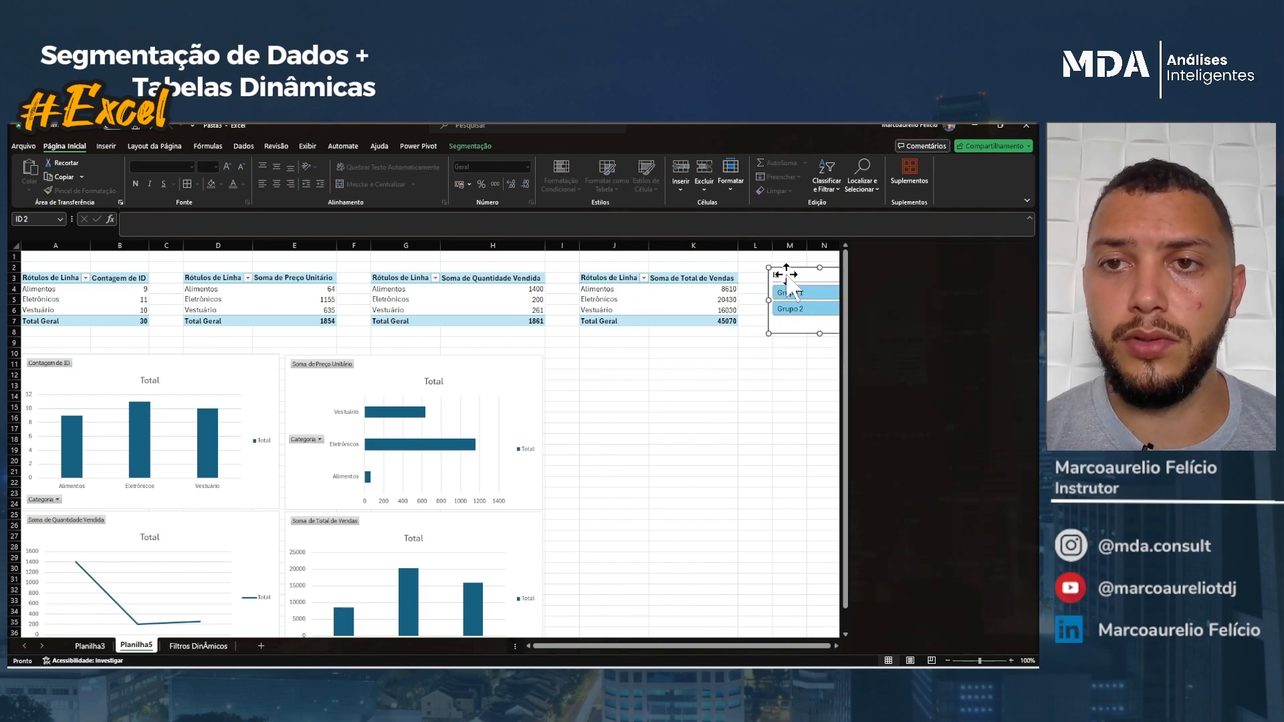
pyautogui.click(588, 278)
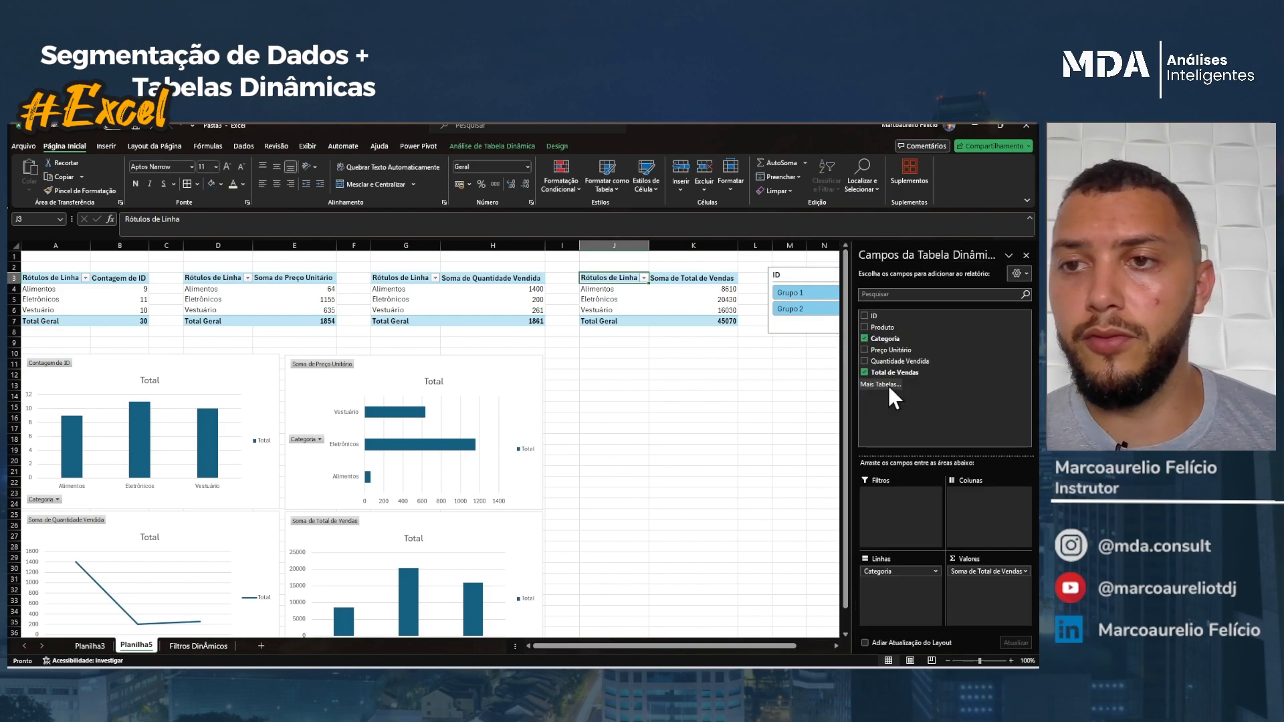
pyautogui.click(865, 328)
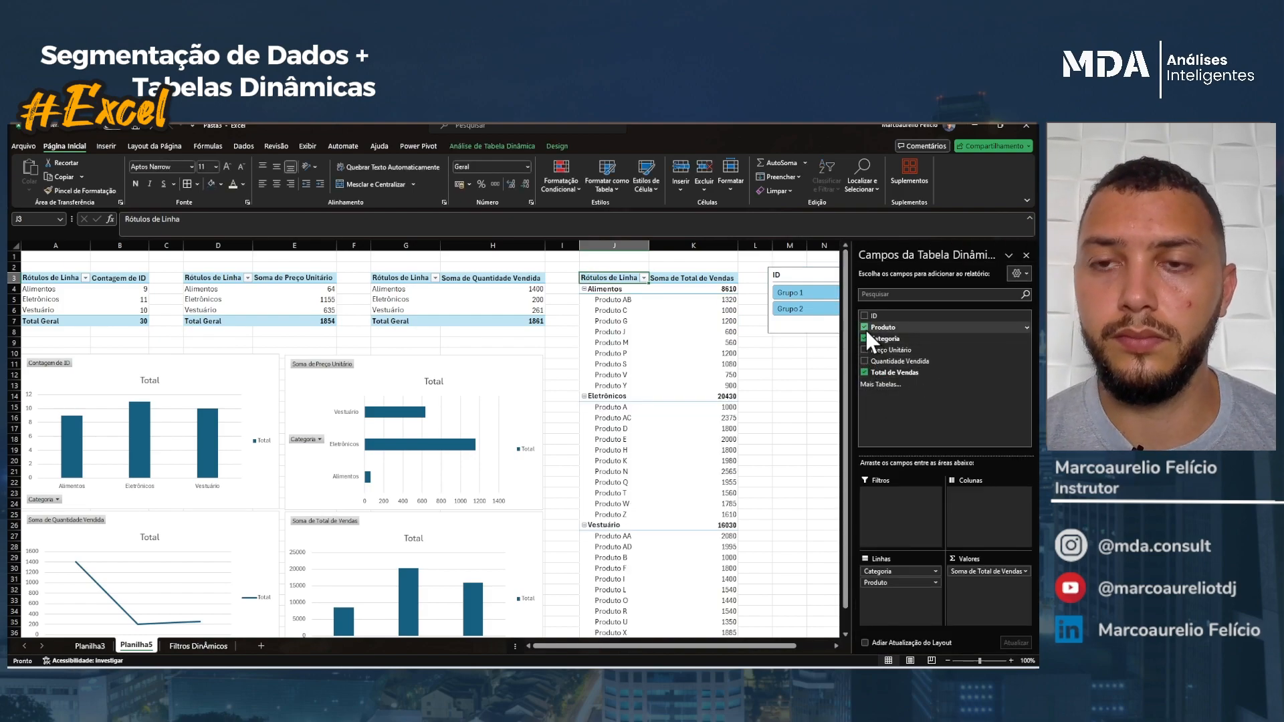
pyautogui.moveTo(704, 645); pyautogui.dragTo(764, 639)
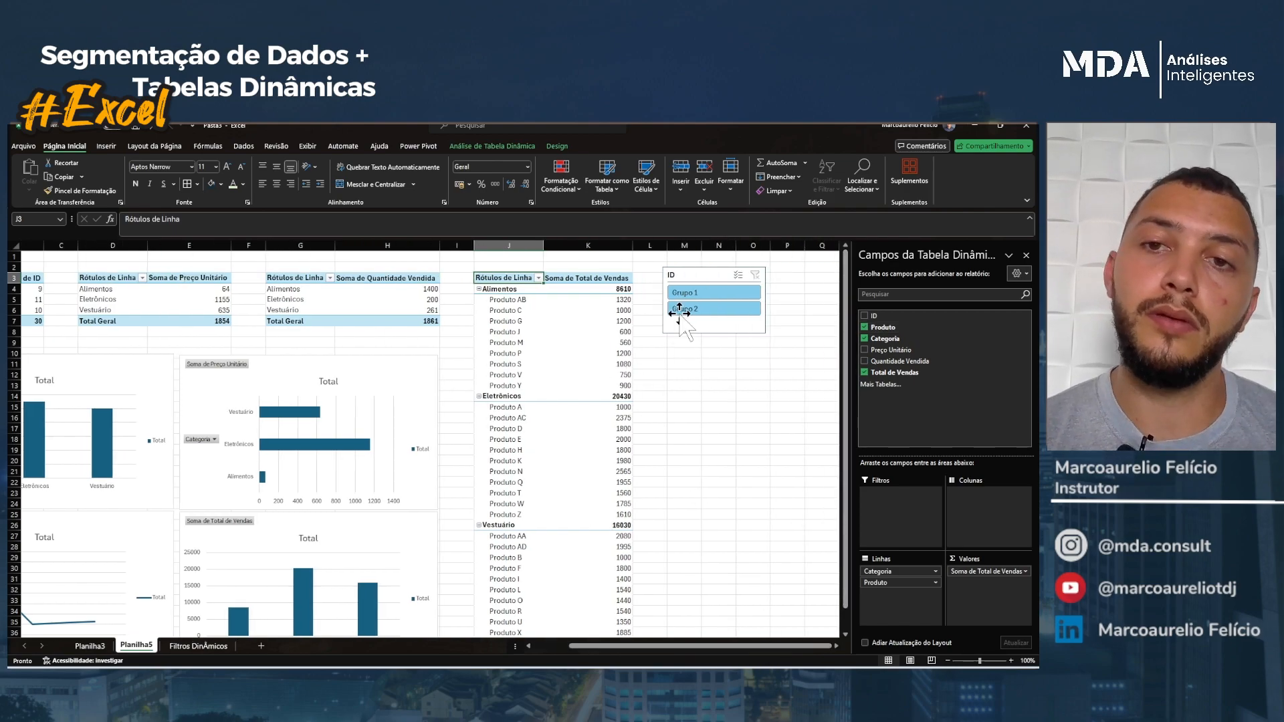
pyautogui.moveTo(679, 275); pyautogui.dragTo(767, 270)
# Enter a formula in L5 that multiplies the INFODADOSTABELADINÂMICA reference to K5 by 50.
pyautogui.click(655, 301)
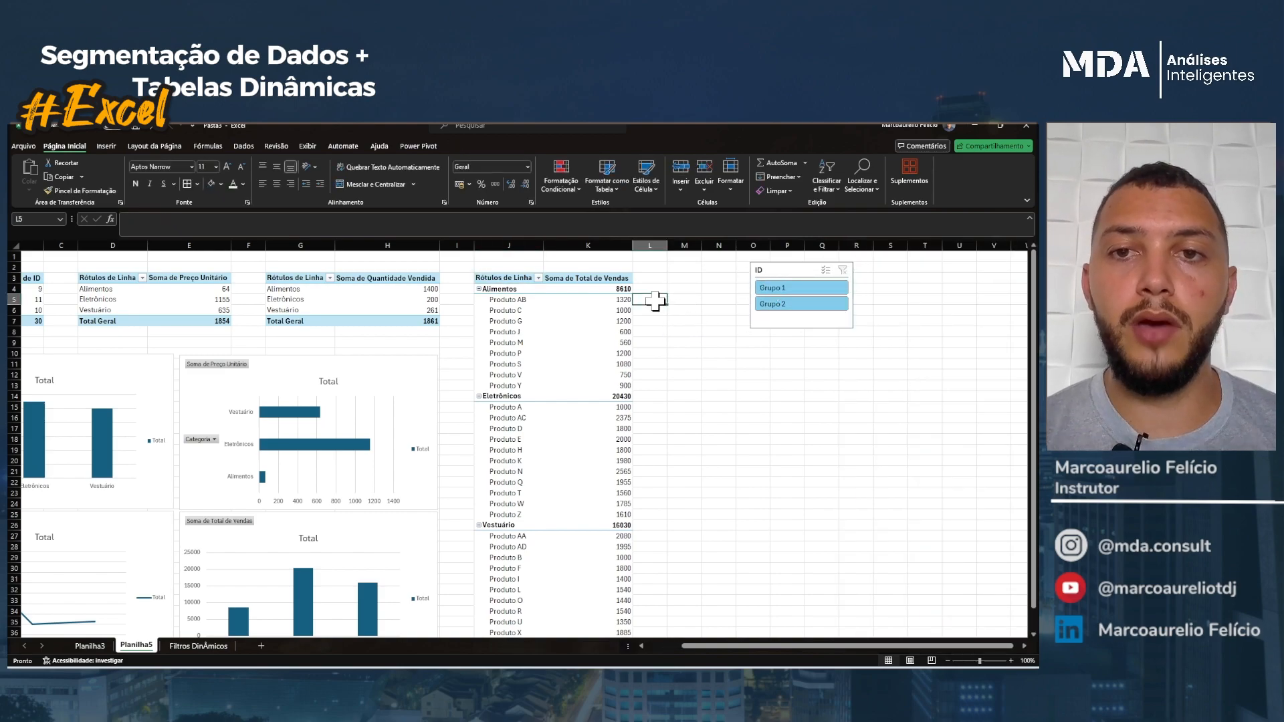
pyautogui.write('=')
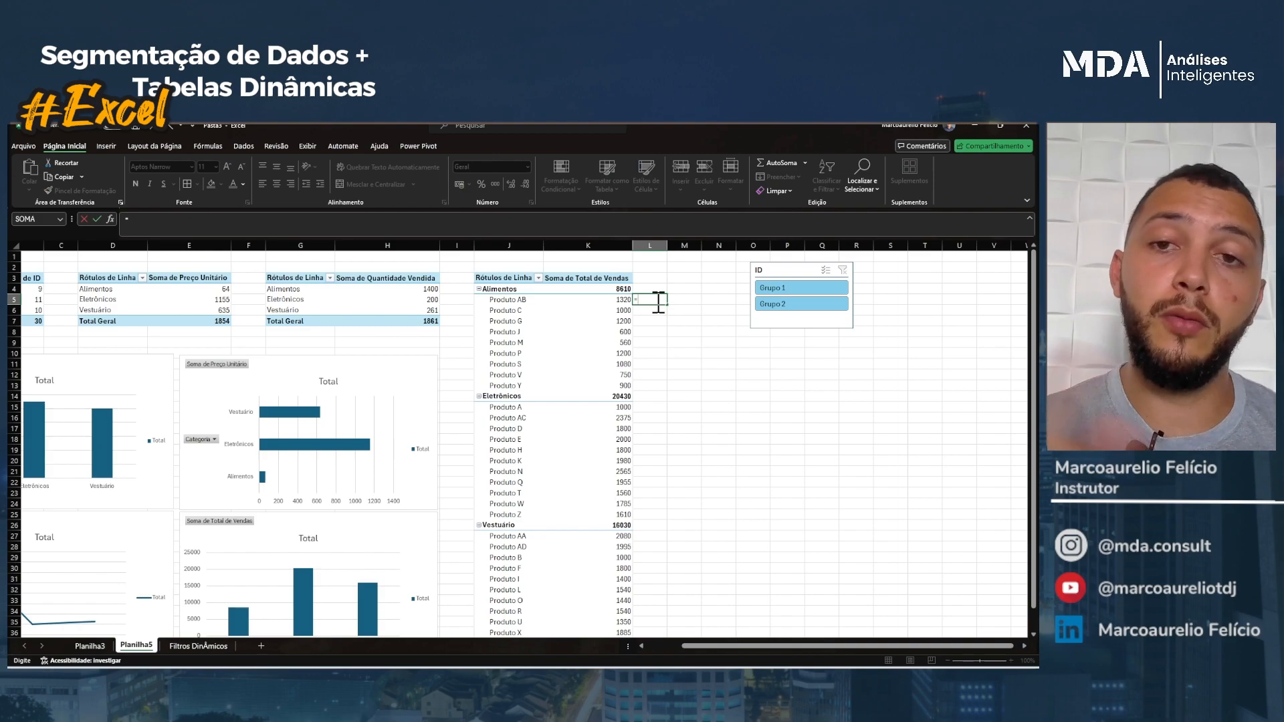
pyautogui.press('Left')
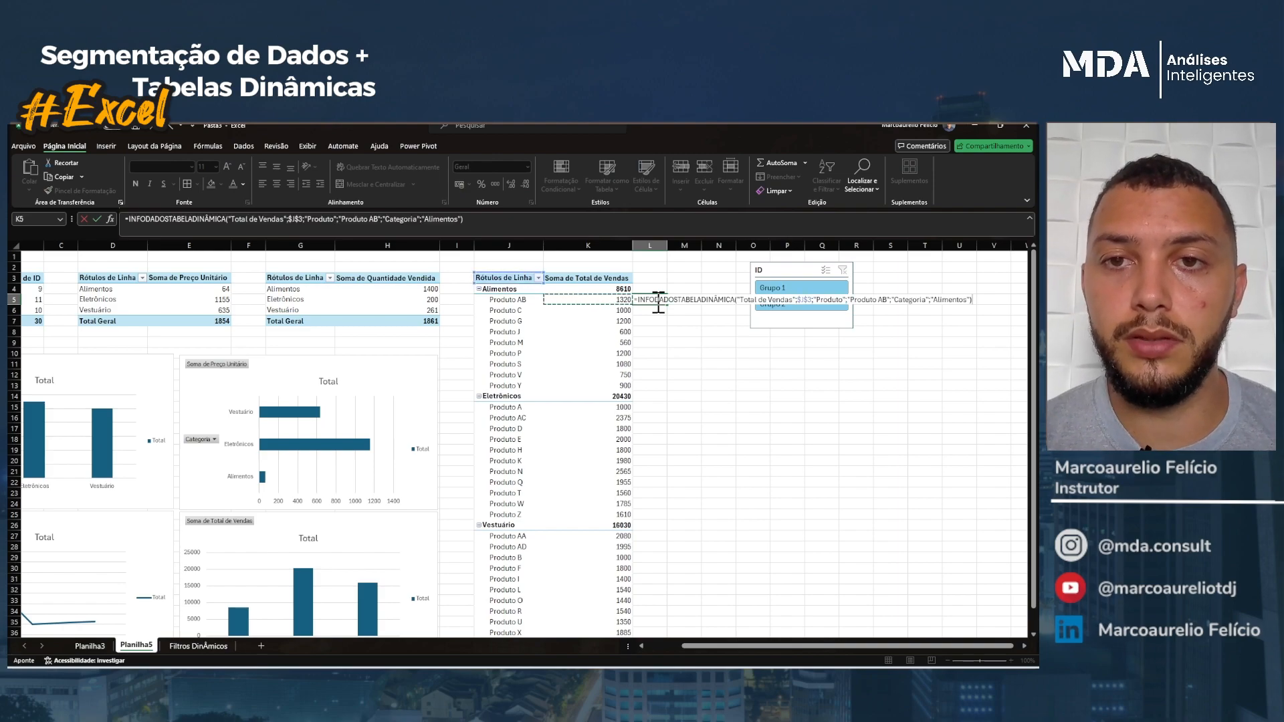
pyautogui.write('*5')
pyautogui.press('Return')
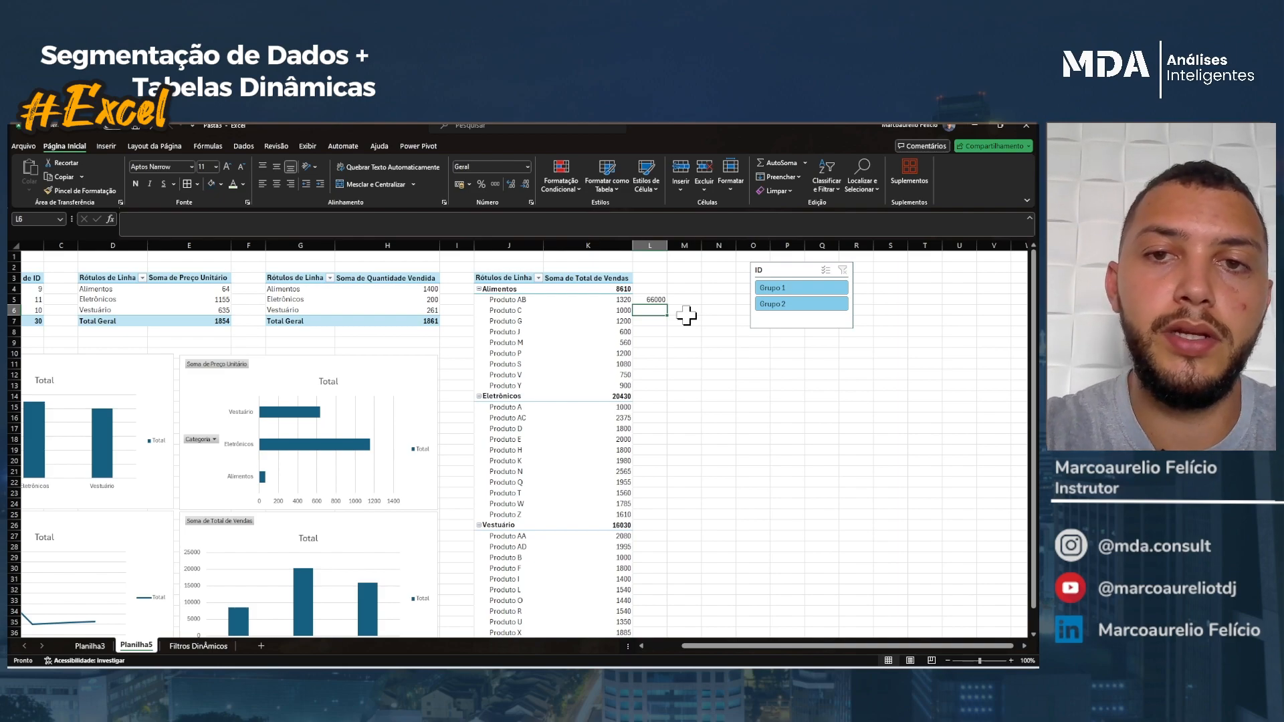
# Check the L5 formula with the ID slicer filtered to Grupo 1, delete the formula and clear the slicer's filter.
pyautogui.click(769, 289)
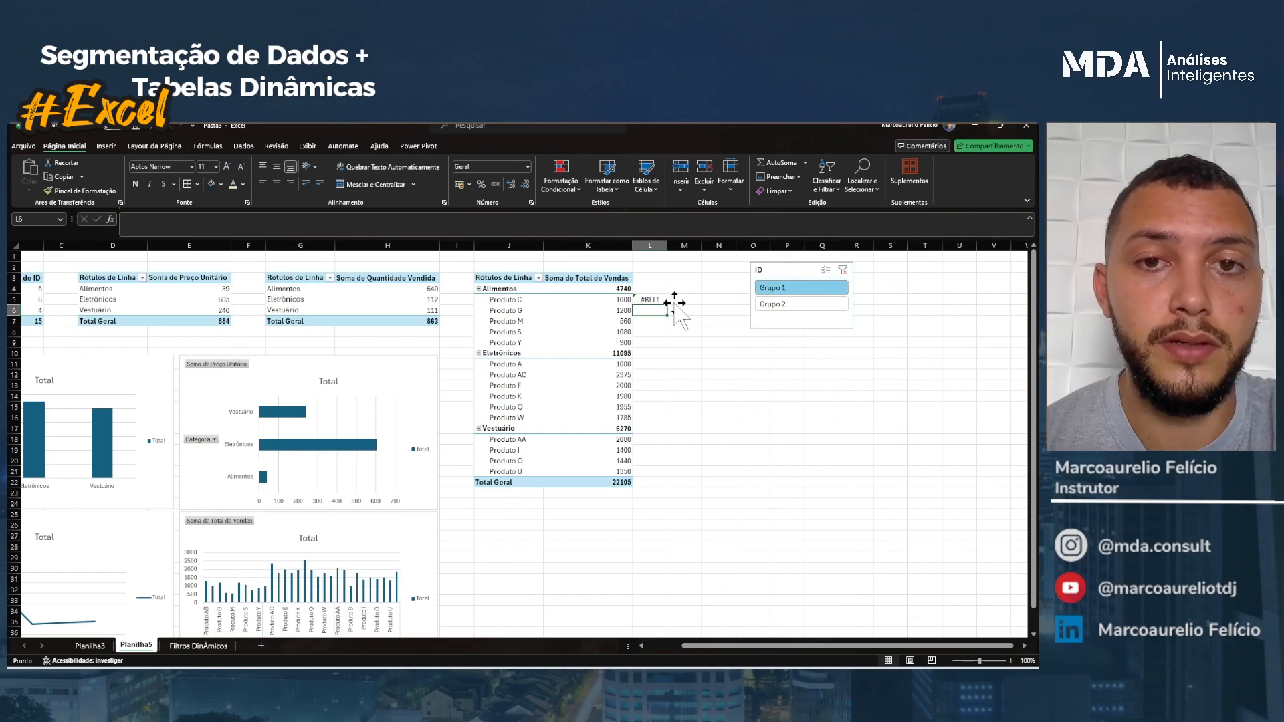
pyautogui.click(650, 300)
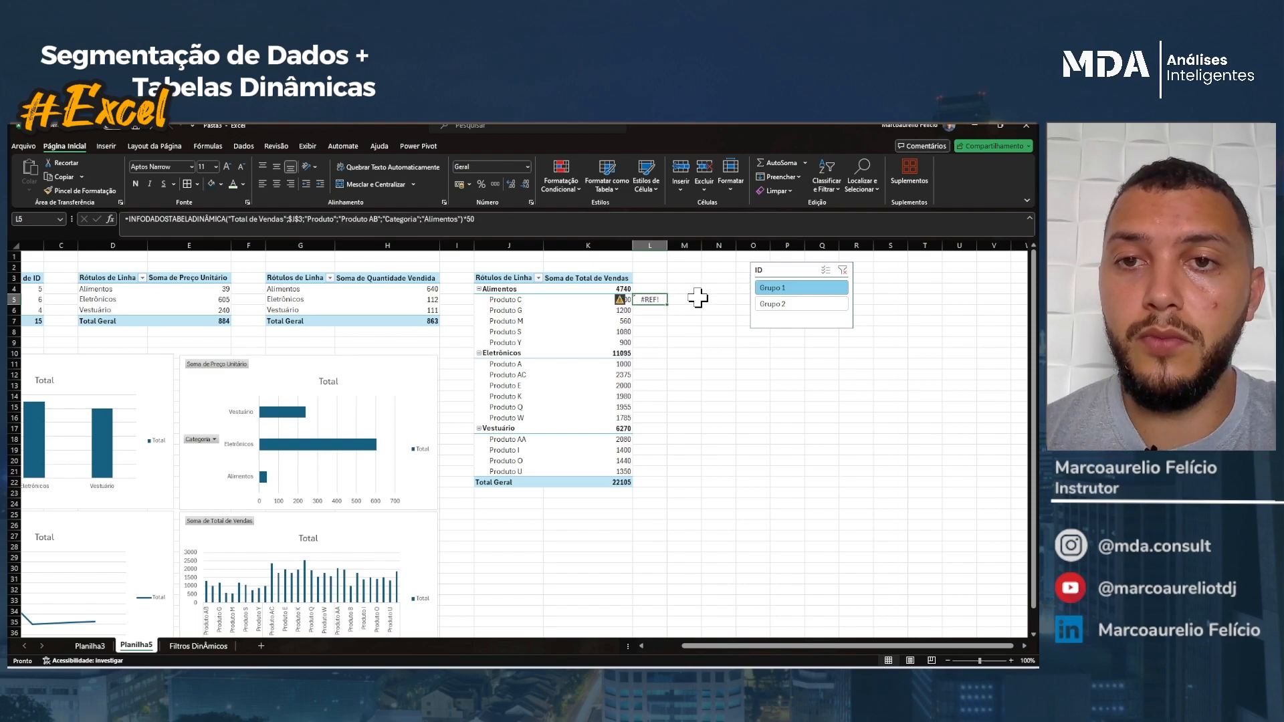
pyautogui.press('Delete')
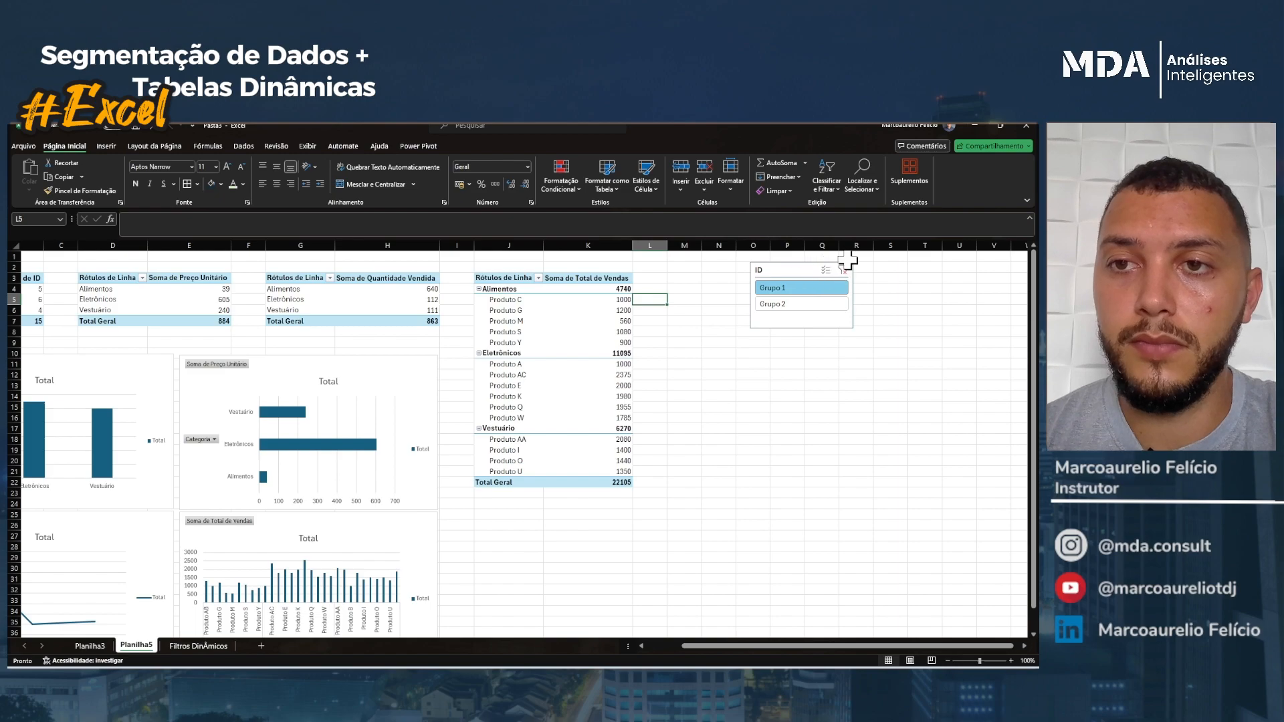
pyautogui.click(843, 271)
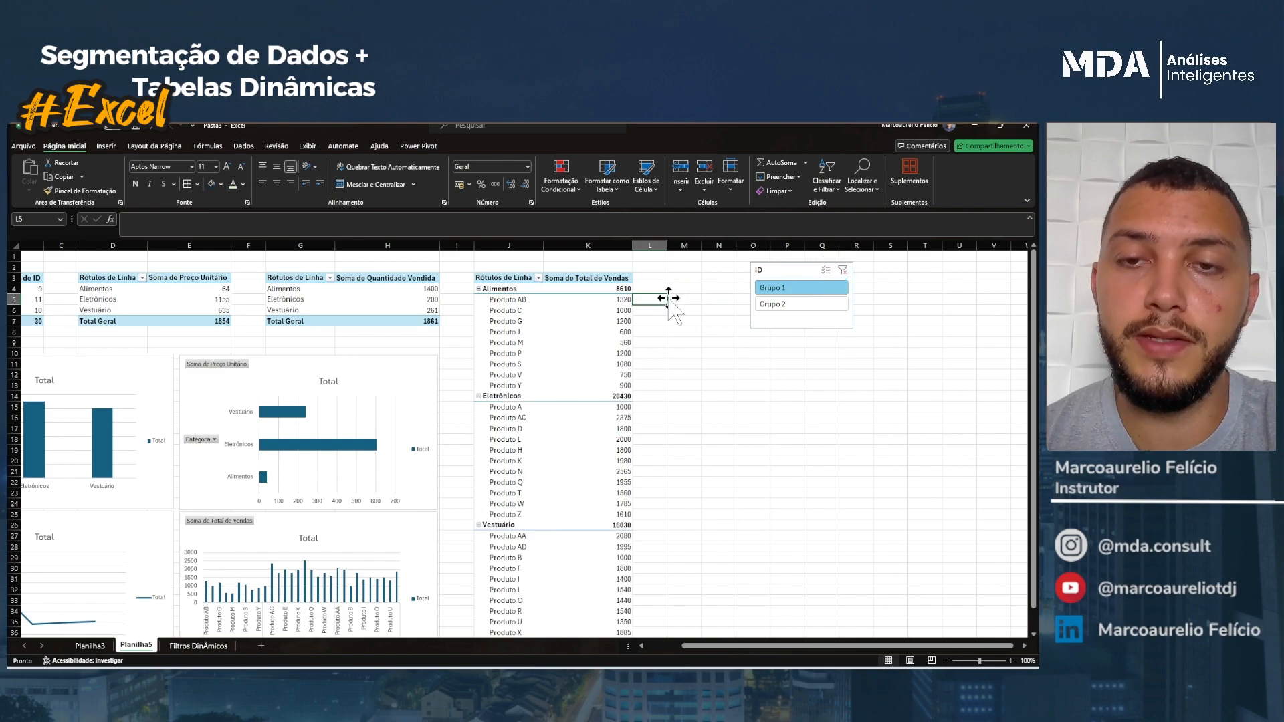
# Enter =K5*50 in L5 as a plain cell reference and filter the ID slicer to Grupo 1 to check it.
pyautogui.write('=')
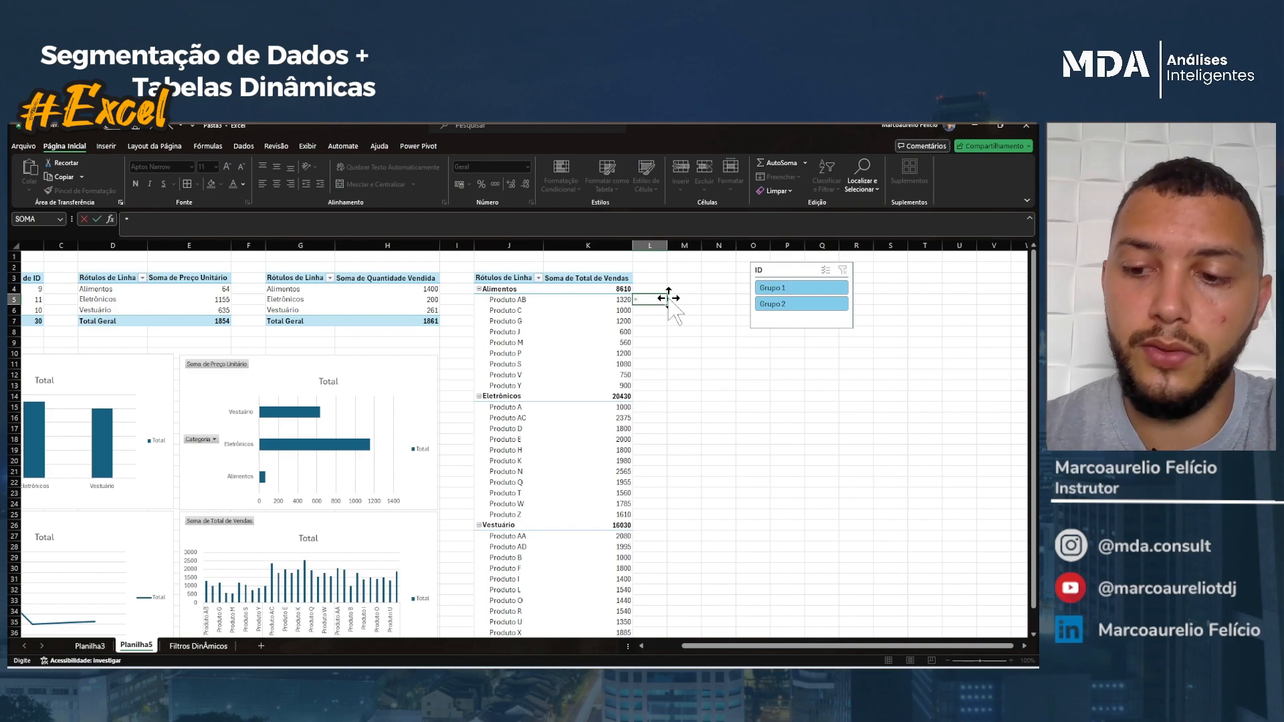
pyautogui.write('k5*50')
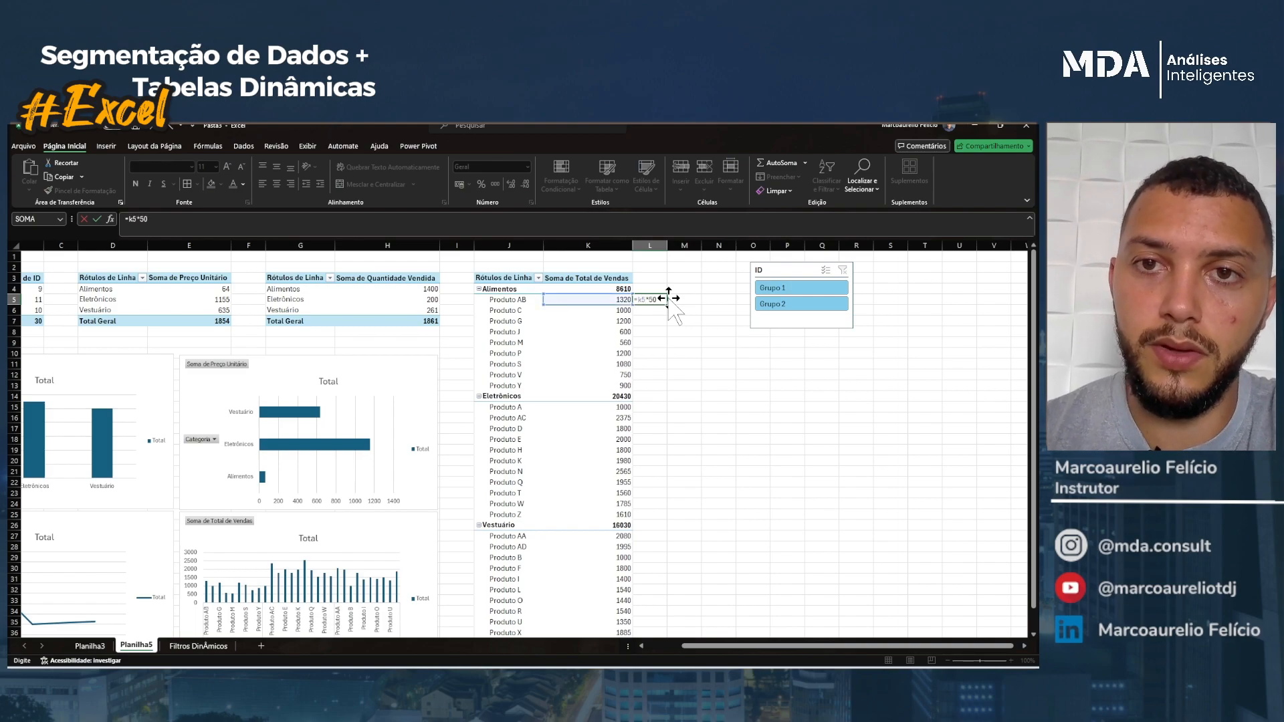
pyautogui.press('Return')
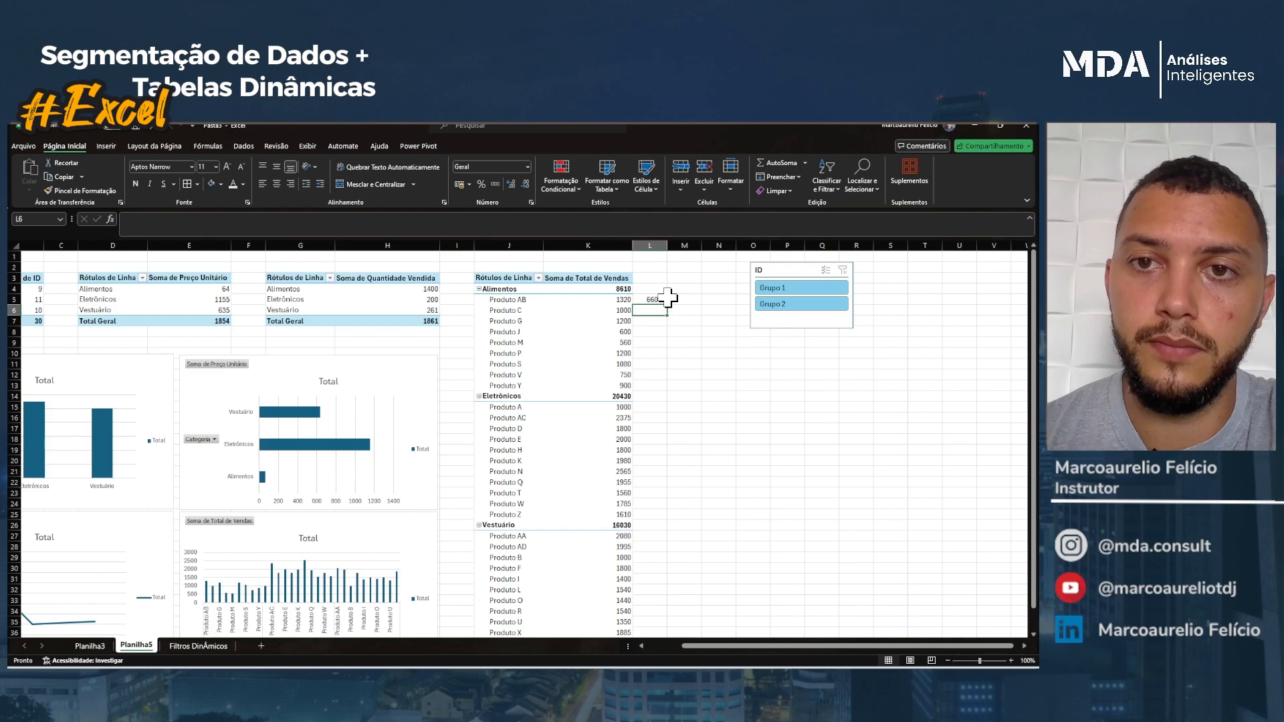
pyautogui.click(657, 300)
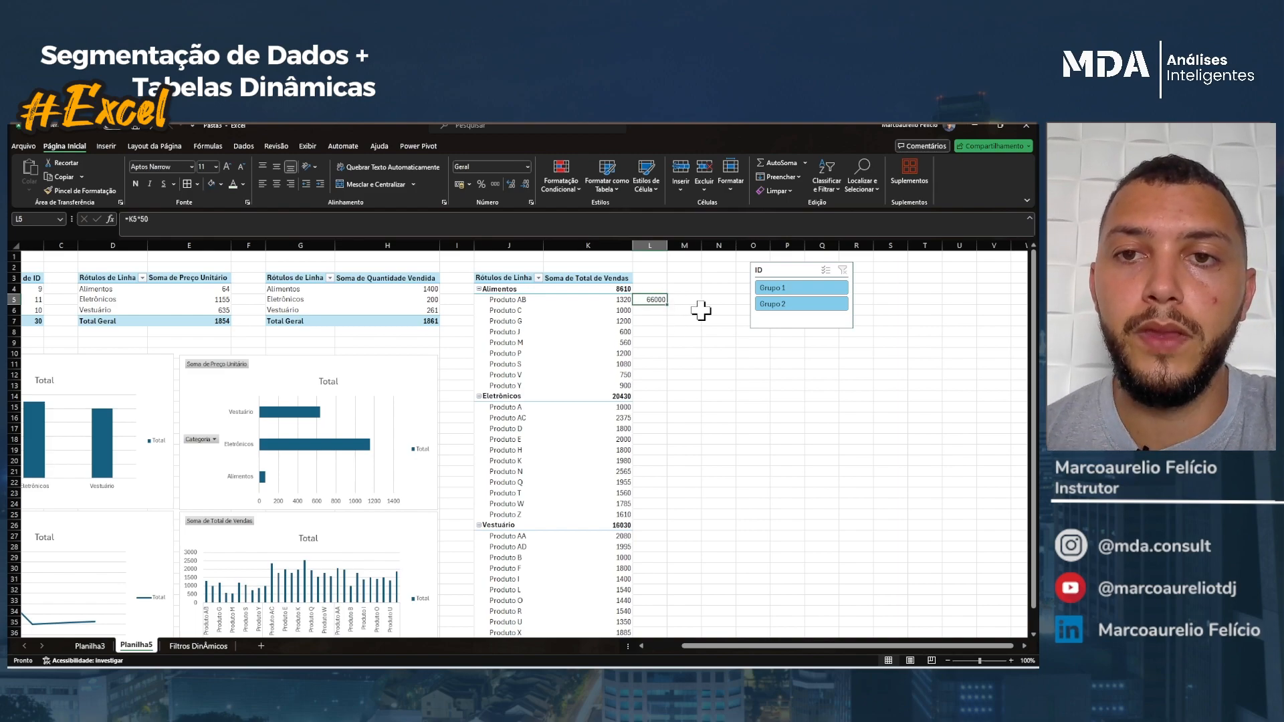
pyautogui.click(778, 287)
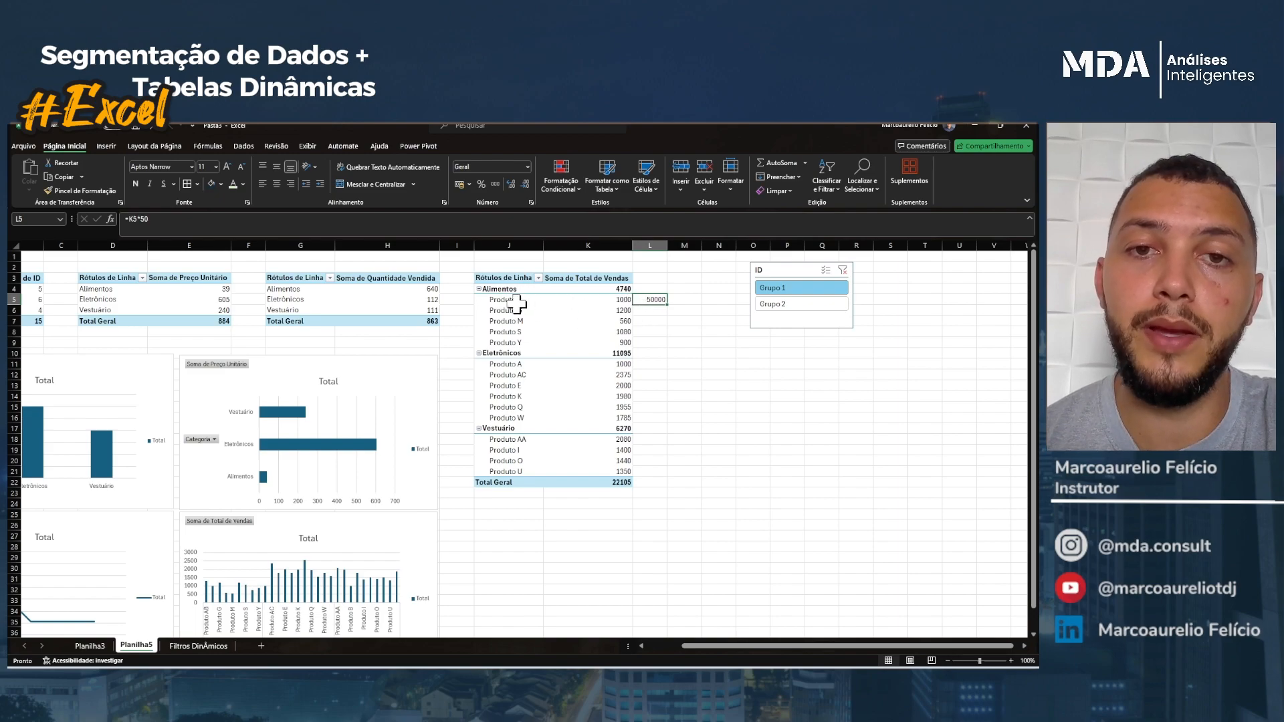
# Close the pivot table field list and clear the contents of L3:L21 beside the Total de Vendas pivot table.
pyautogui.click(513, 300)
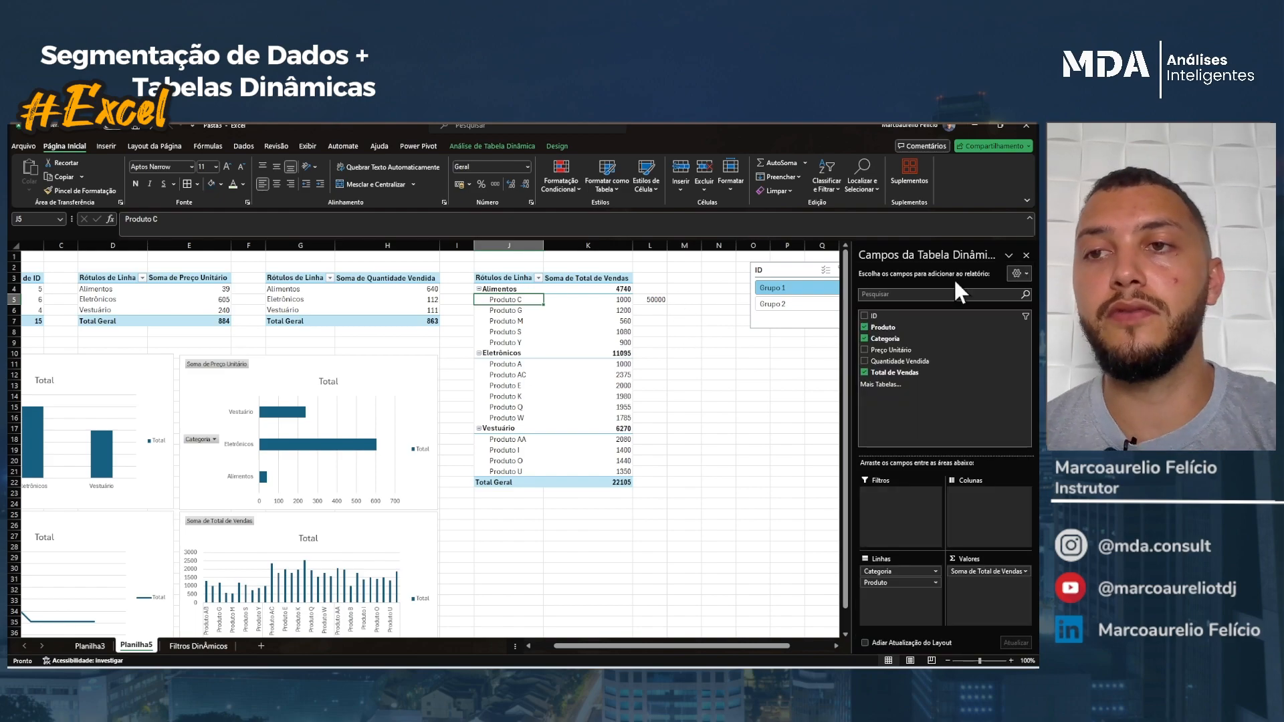
pyautogui.click(1025, 254)
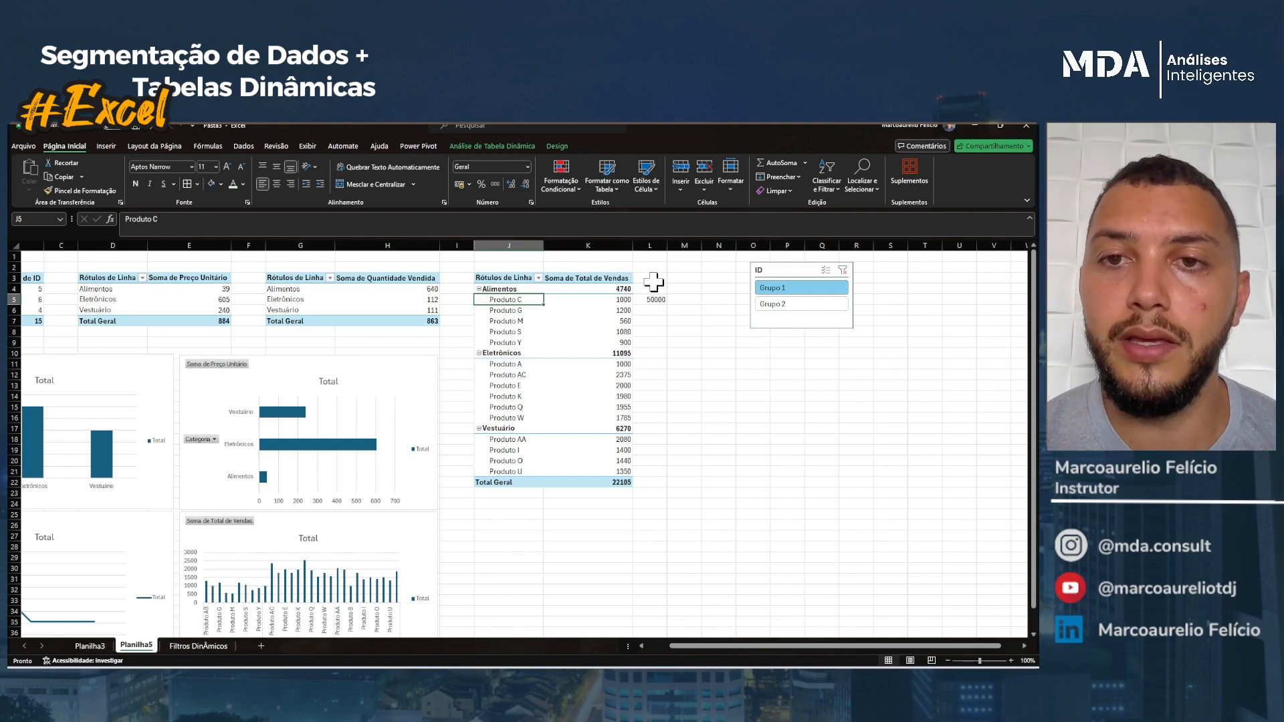
pyautogui.moveTo(650, 276); pyautogui.dragTo(653, 471)
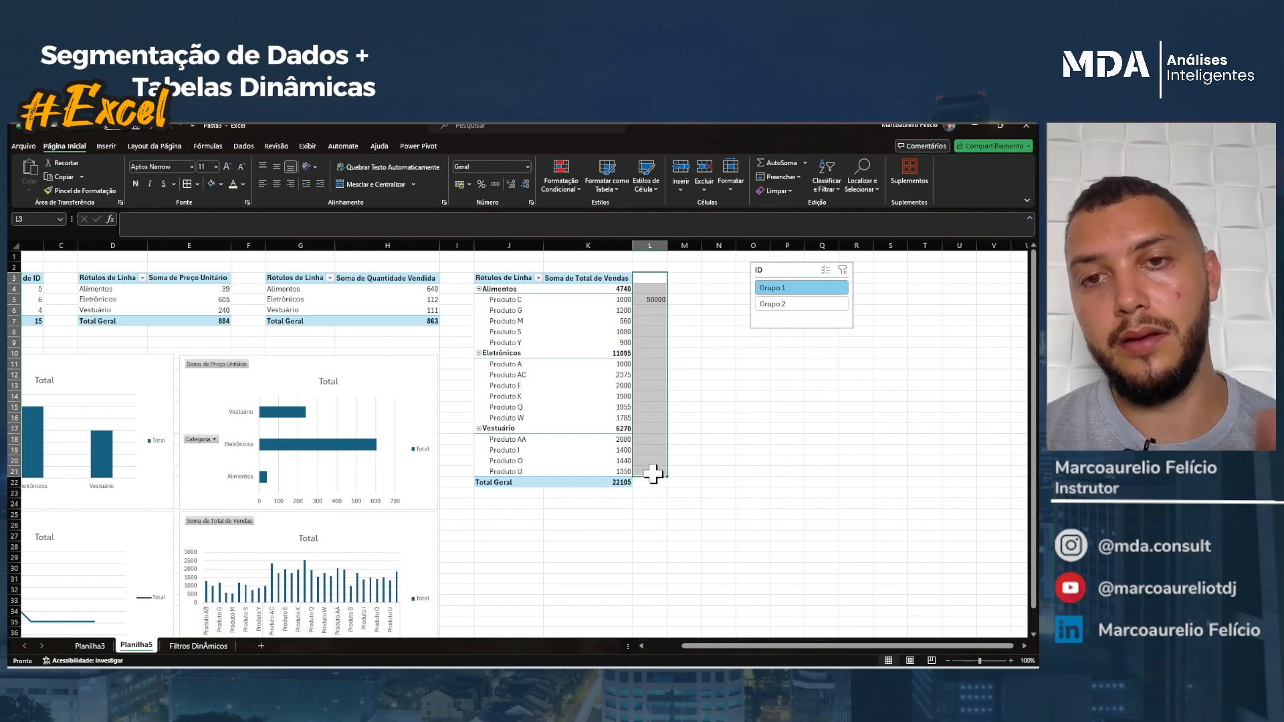
pyautogui.press('Delete')
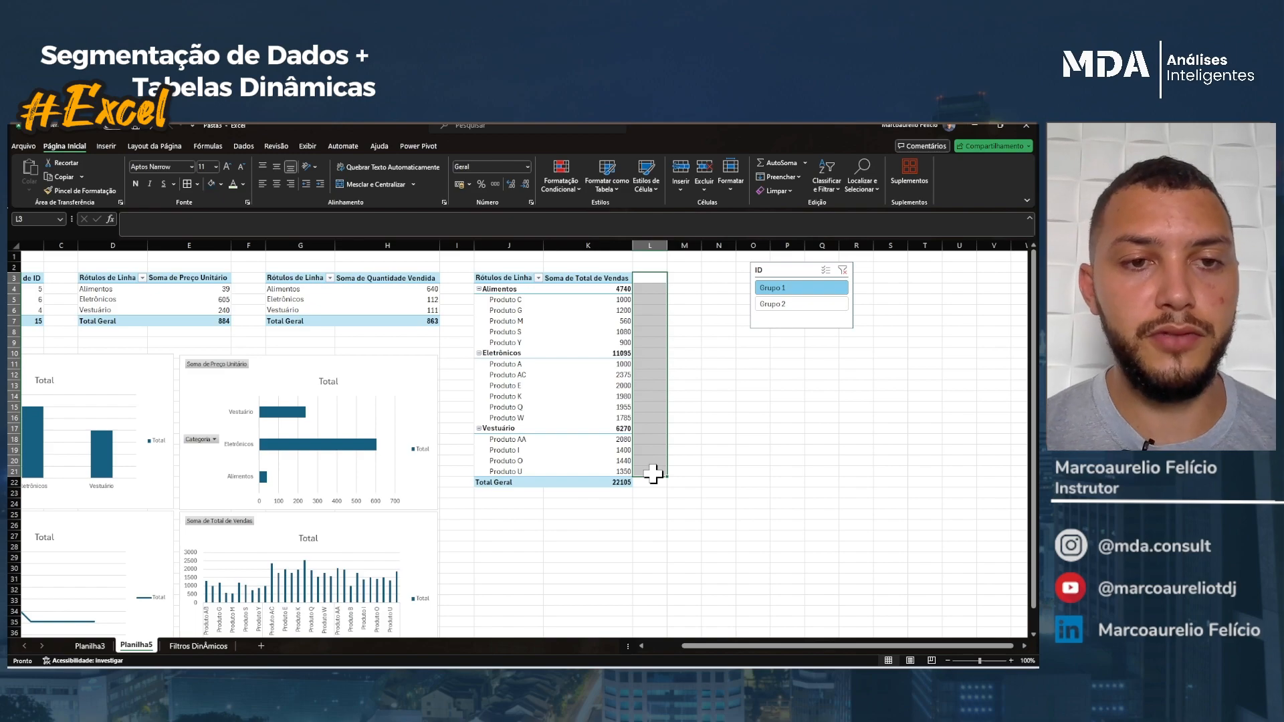